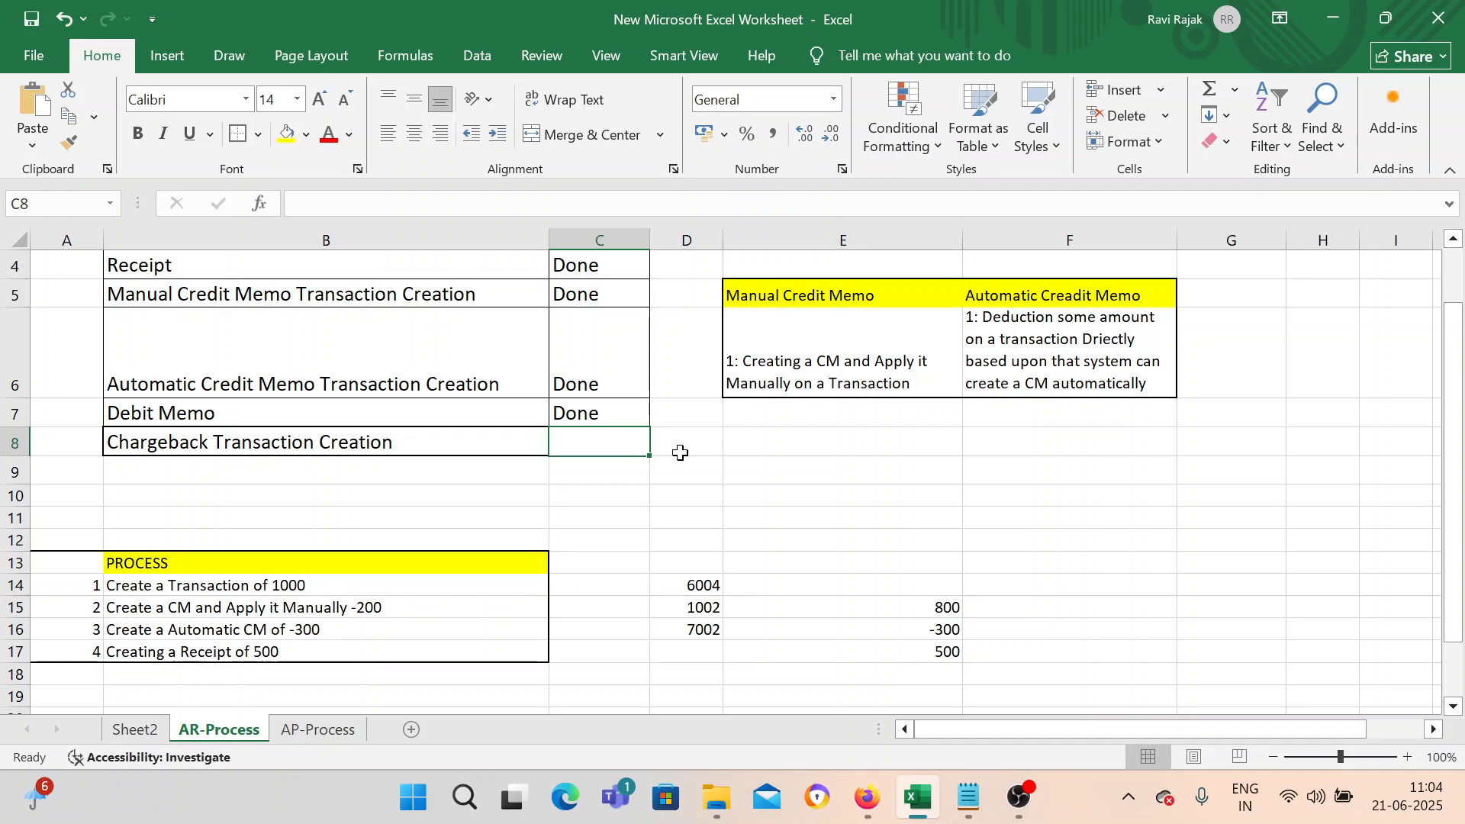
pyautogui.scroll(-1, 681, 453)
pyautogui.scroll(1, 677, 451)
pyautogui.click(342, 440)
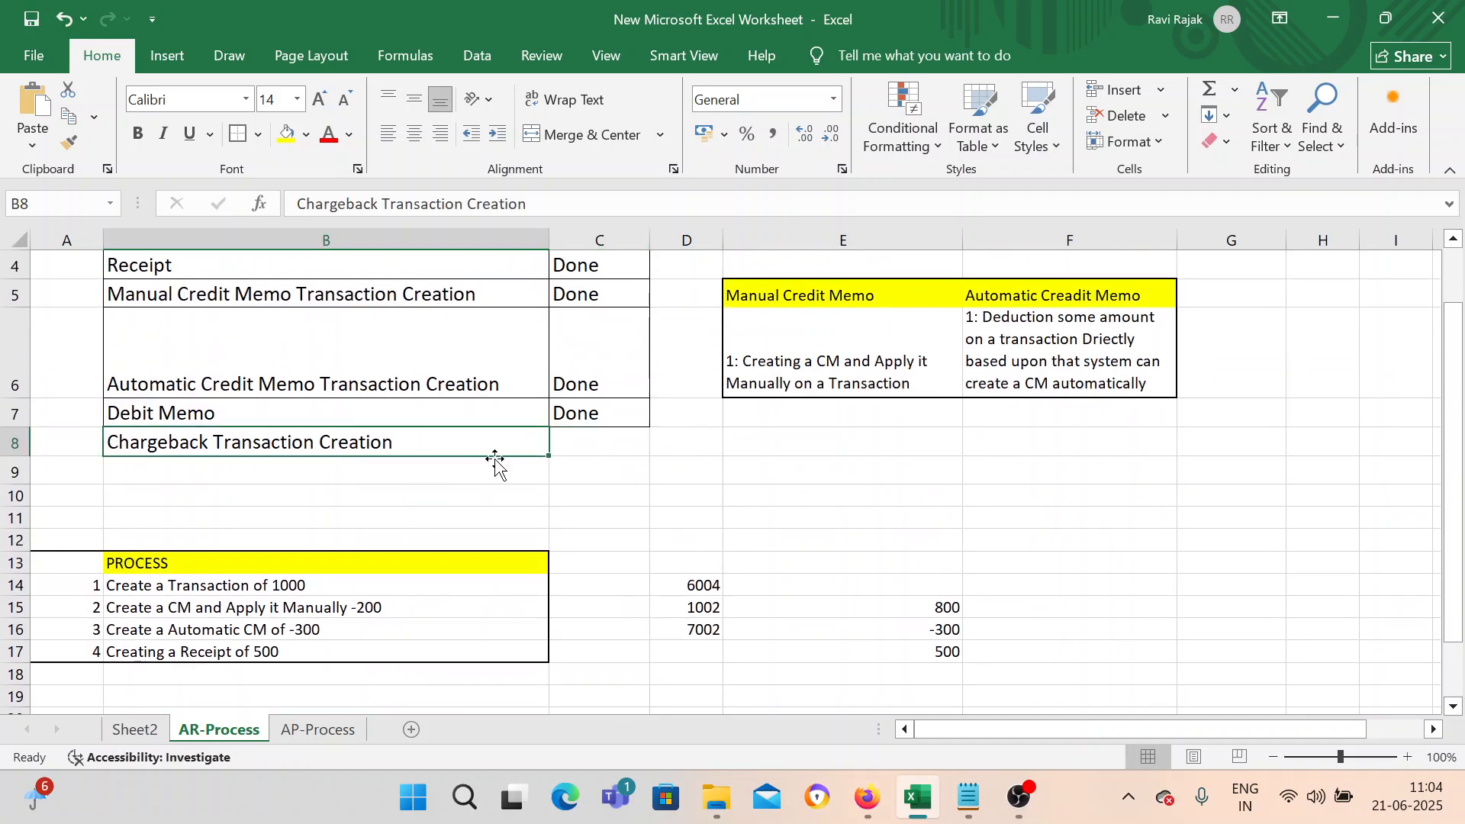
pyautogui.doubleClick(424, 442)
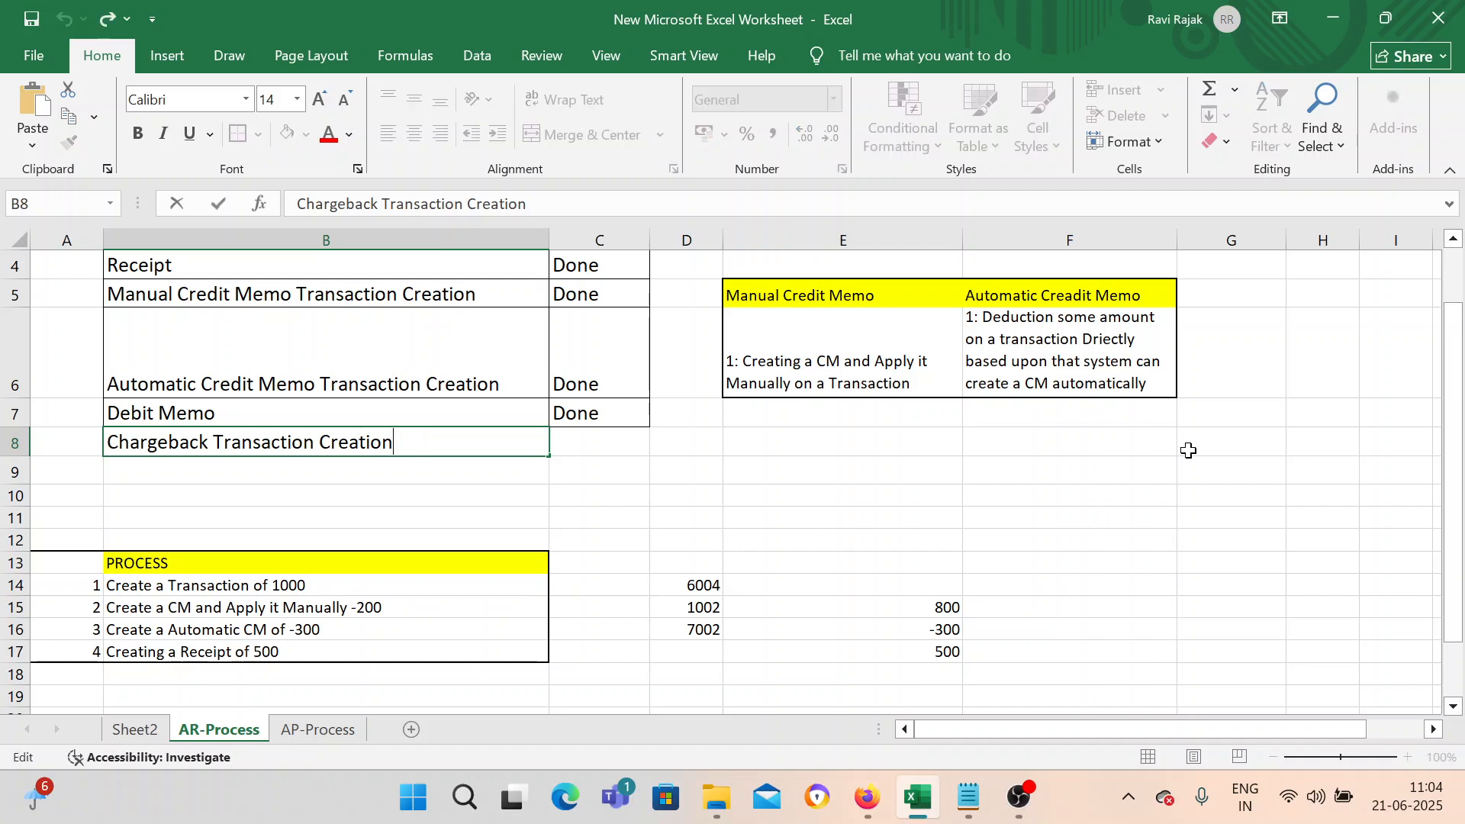
# Enter ABC in cell G8 and 8000 in cell G9.
pyautogui.click(1238, 440)
pyautogui.write('A')
pyautogui.press('BackSpace')
pyautogui.write('BC')
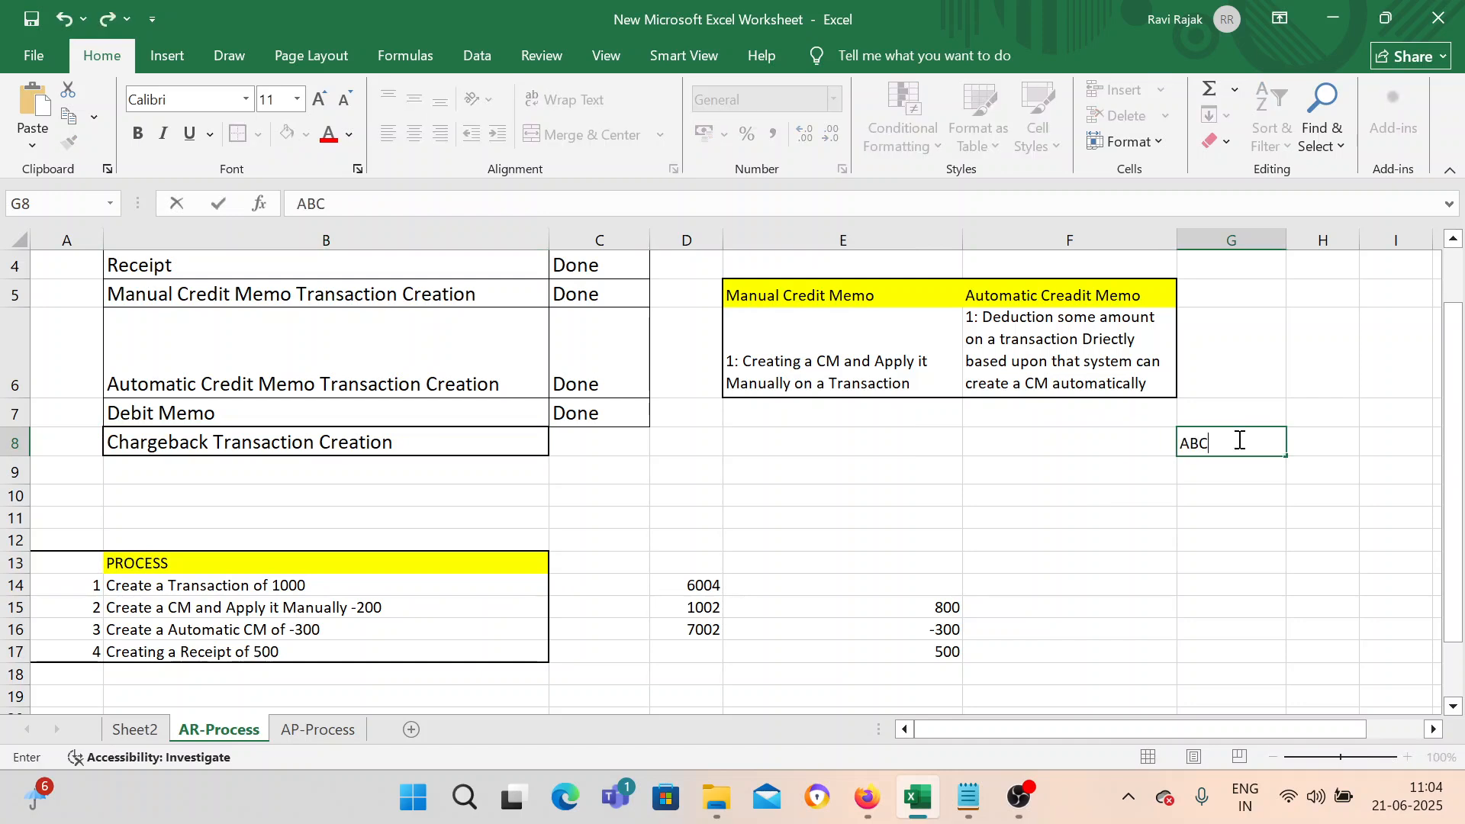
pyautogui.press('Return')
pyautogui.press('Return')
pyautogui.press('Up')
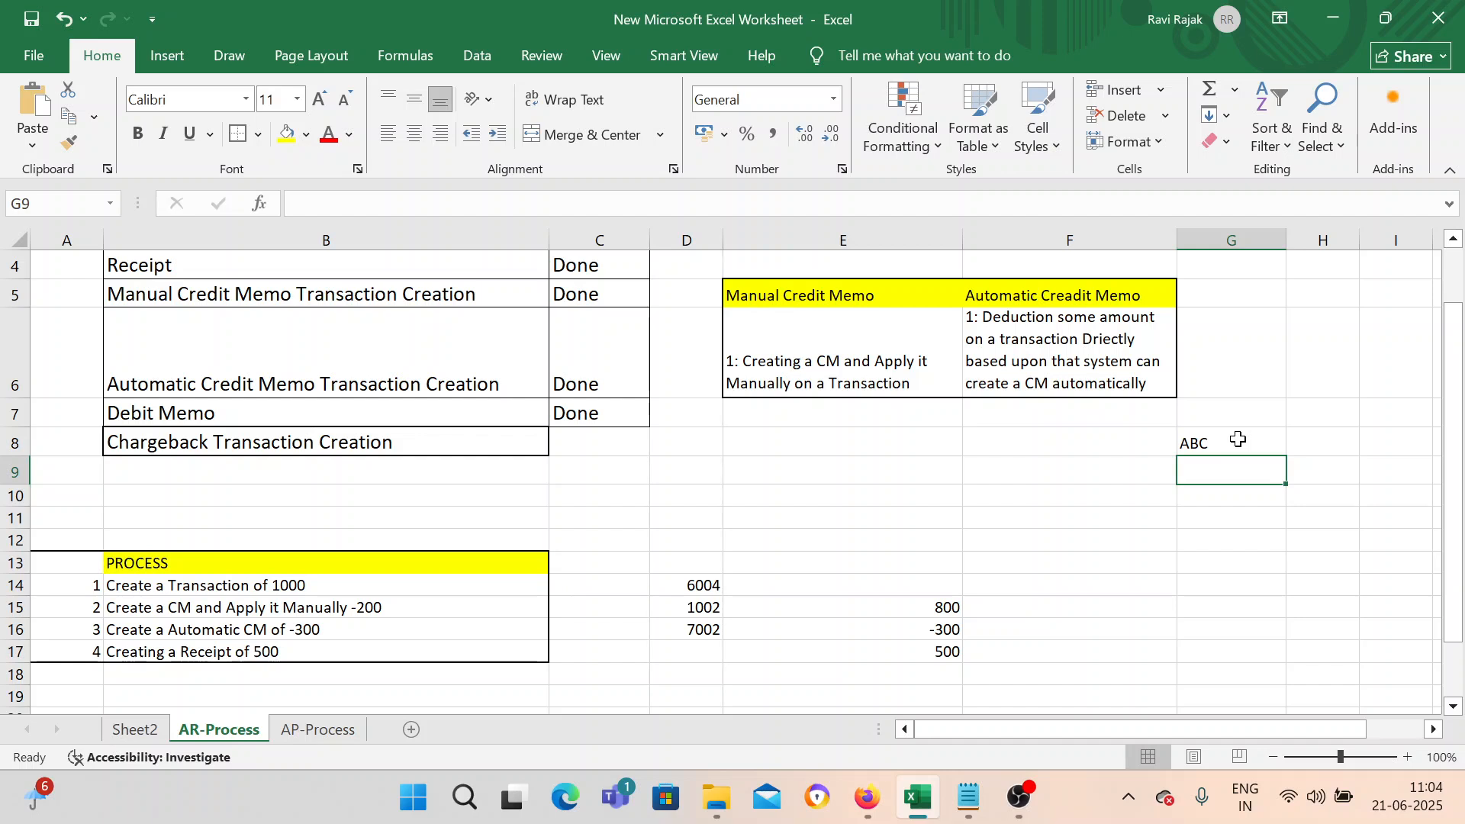
pyautogui.write('8000')
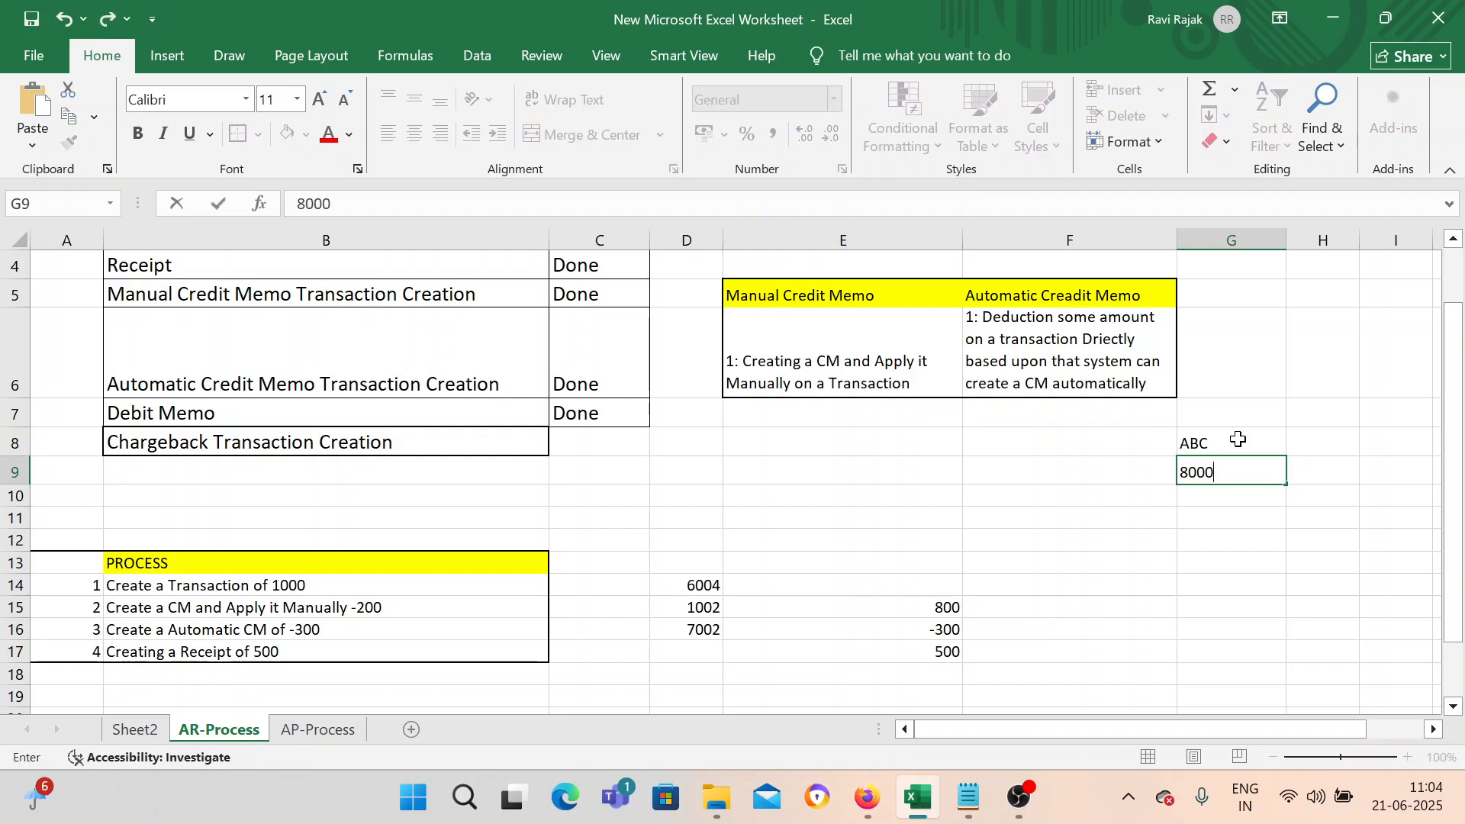
pyautogui.press('Return')
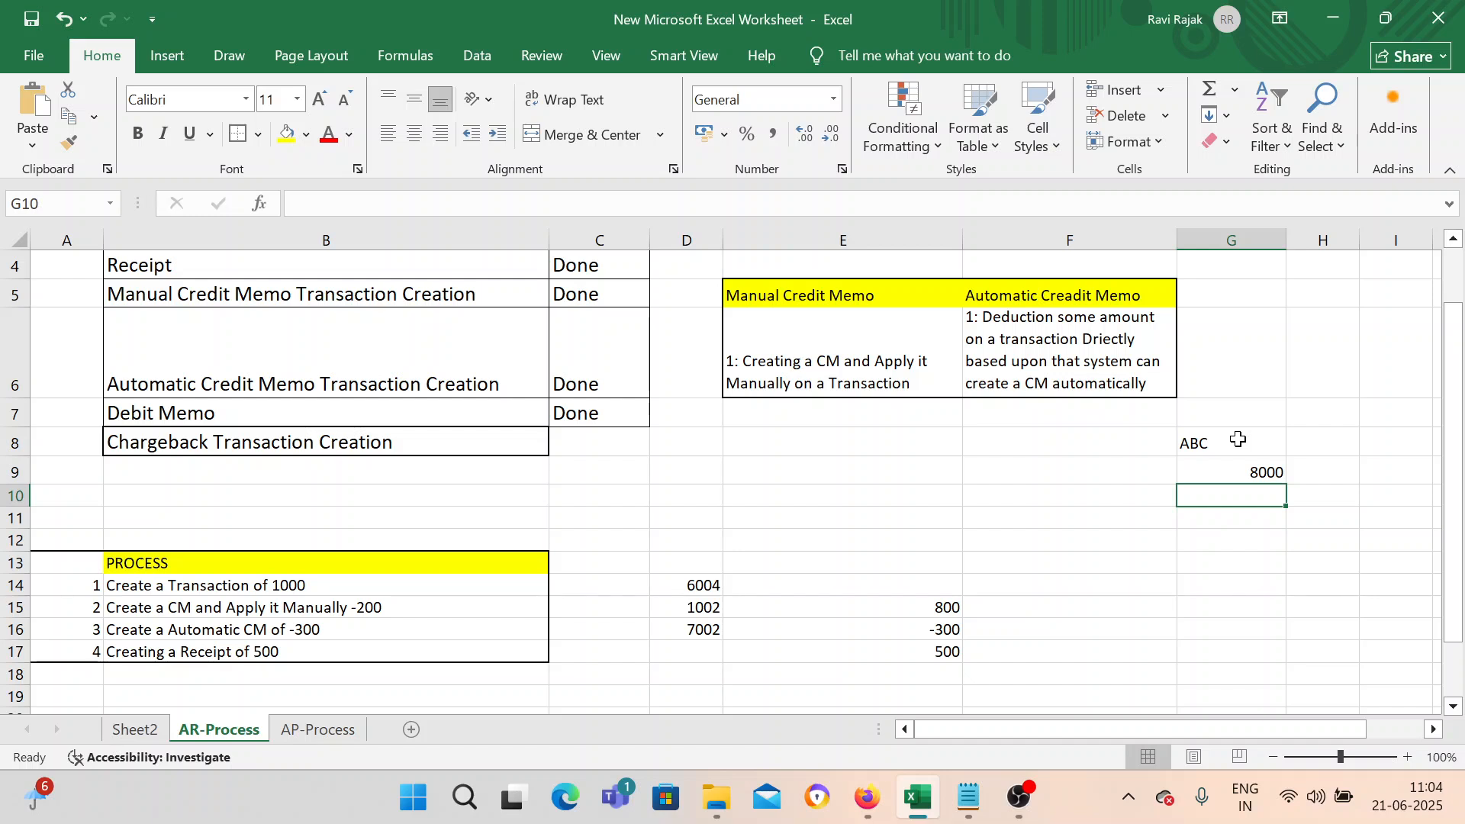
# Enter 5000 in cell G10 and 3000 in cell G11.
pyautogui.write('5000')
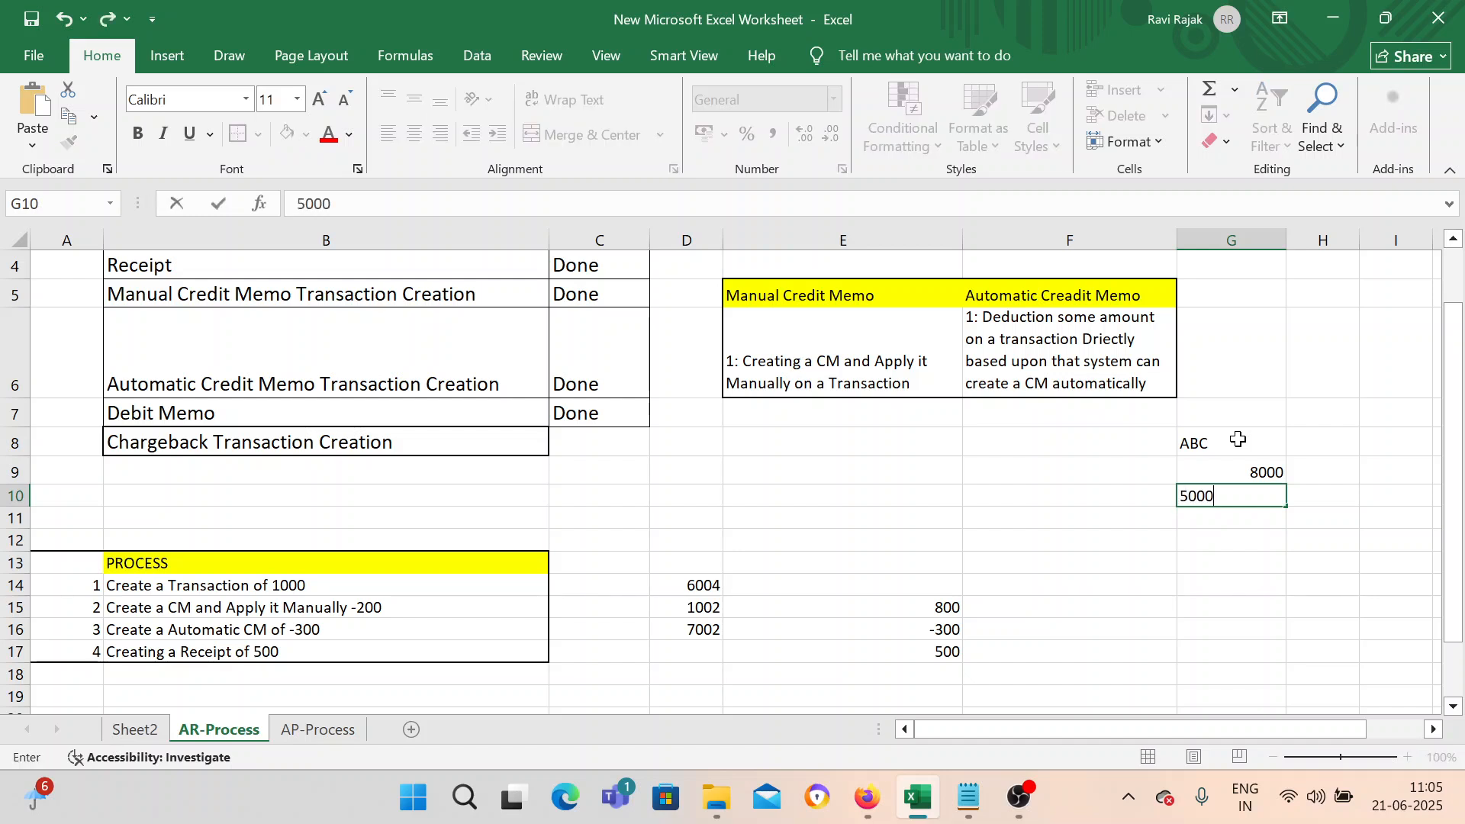
pyautogui.press('Return')
pyautogui.write('30')
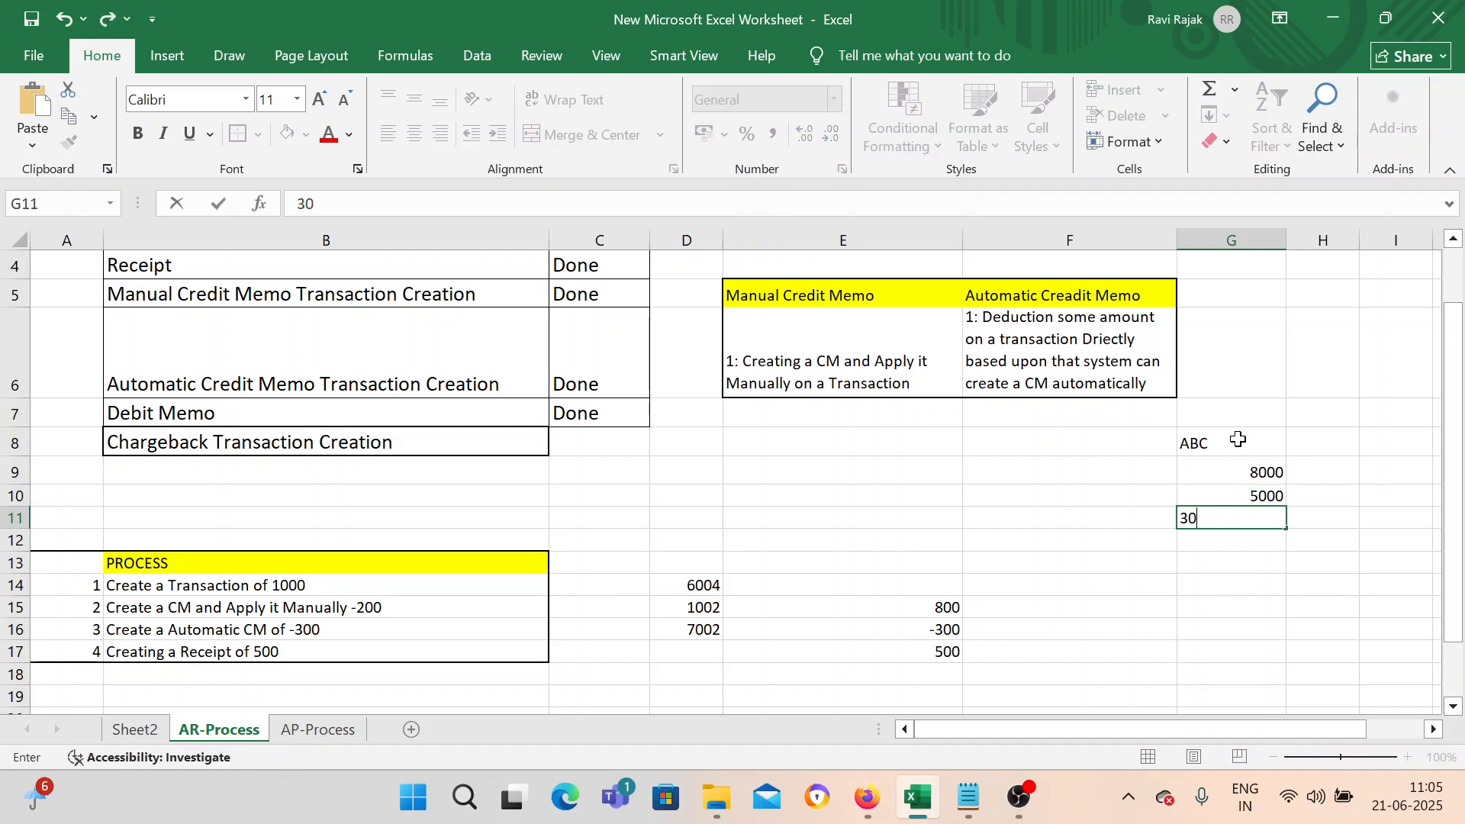
pyautogui.write('00')
pyautogui.press('Return')
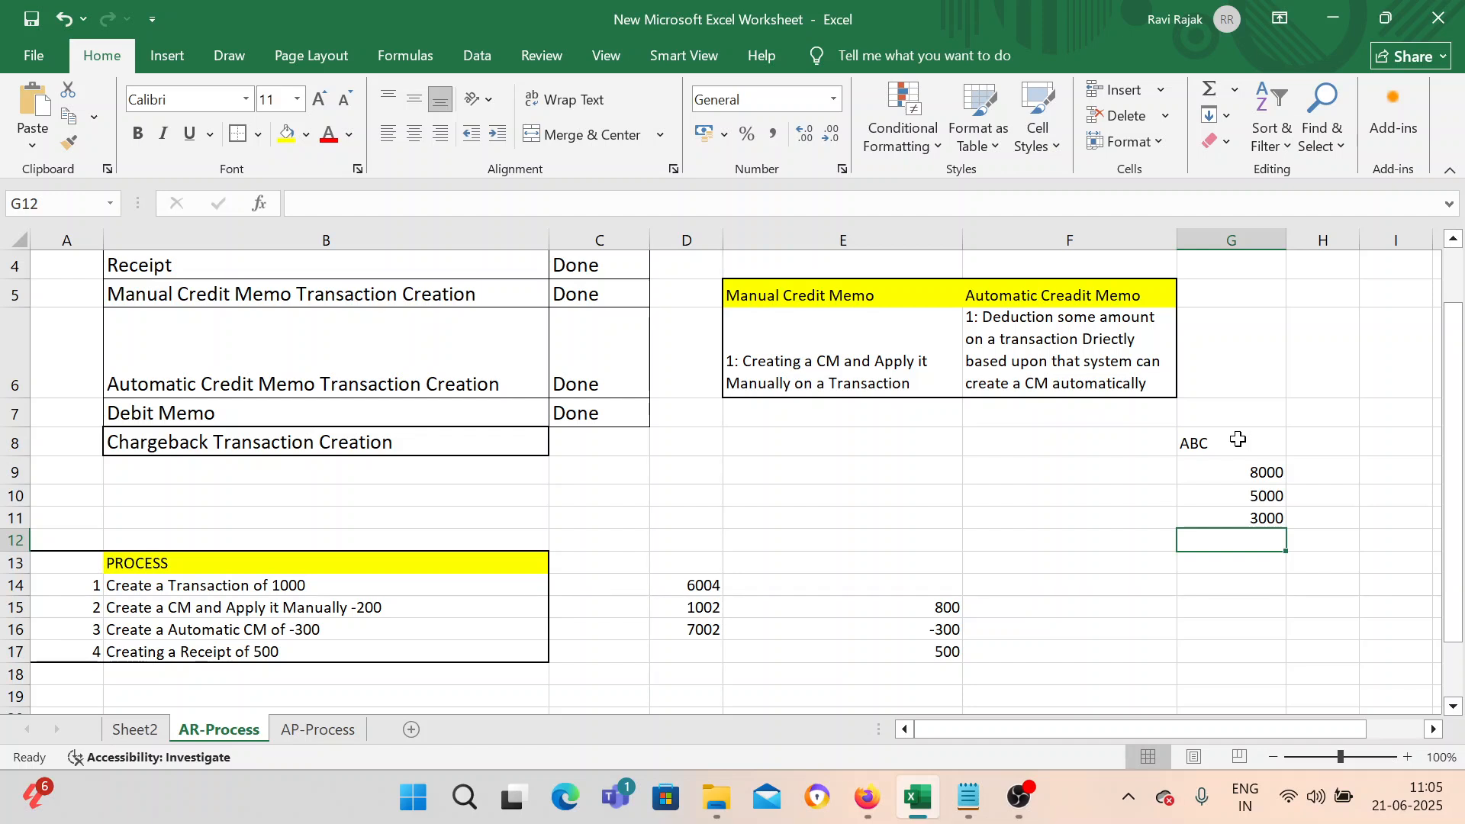
# Copy the 'Chargeback Transaction Creation' label from B8 into cell B29.
pyautogui.click(468, 443)
pyautogui.scroll(-2, 516, 486)
pyautogui.scroll(-1, 516, 486)
pyautogui.scroll(3, 513, 481)
pyautogui.doubleClick(276, 520)
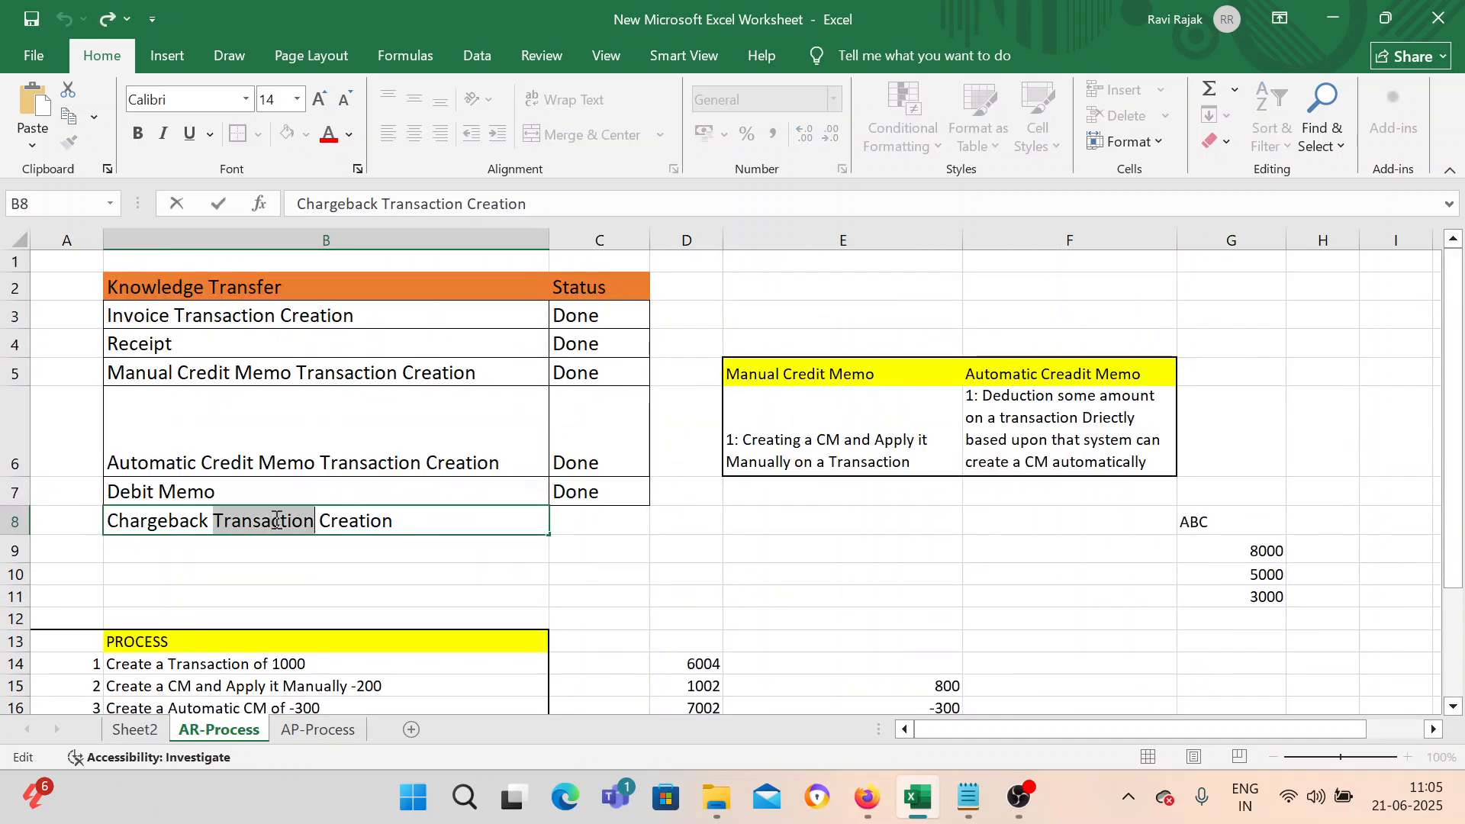
pyautogui.tripleClick(276, 520)
pyautogui.tripleClick(277, 520)
pyautogui.hotkey('ctrl', 'c')
pyautogui.click(495, 580)
pyautogui.scroll(-12, 495, 567)
pyautogui.scroll(4, 495, 566)
pyautogui.click(248, 349)
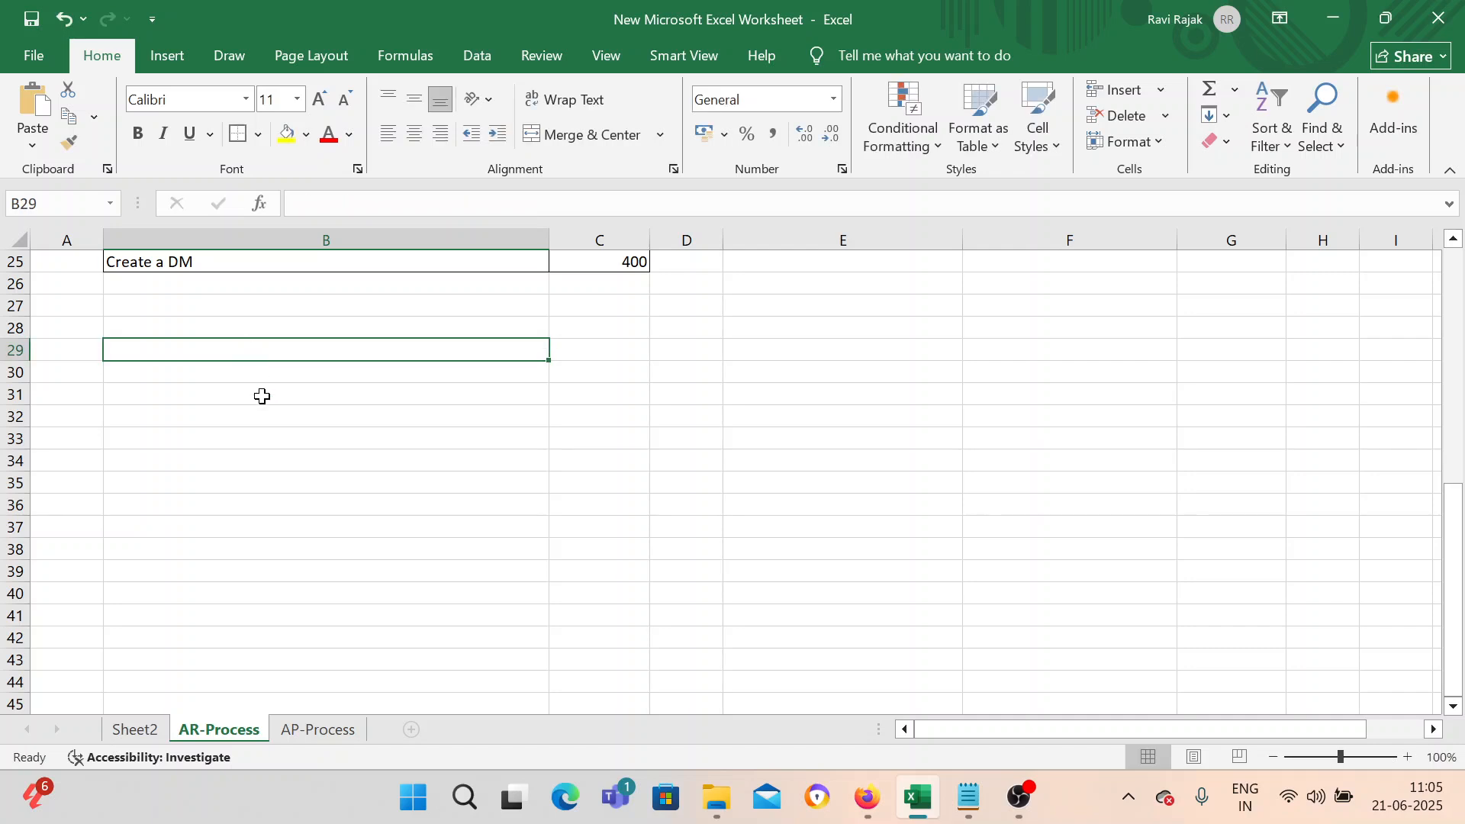
pyautogui.hotkey('ctrl', 'v')
# Give cell B29 a yellow fill.
pyautogui.click(269, 373)
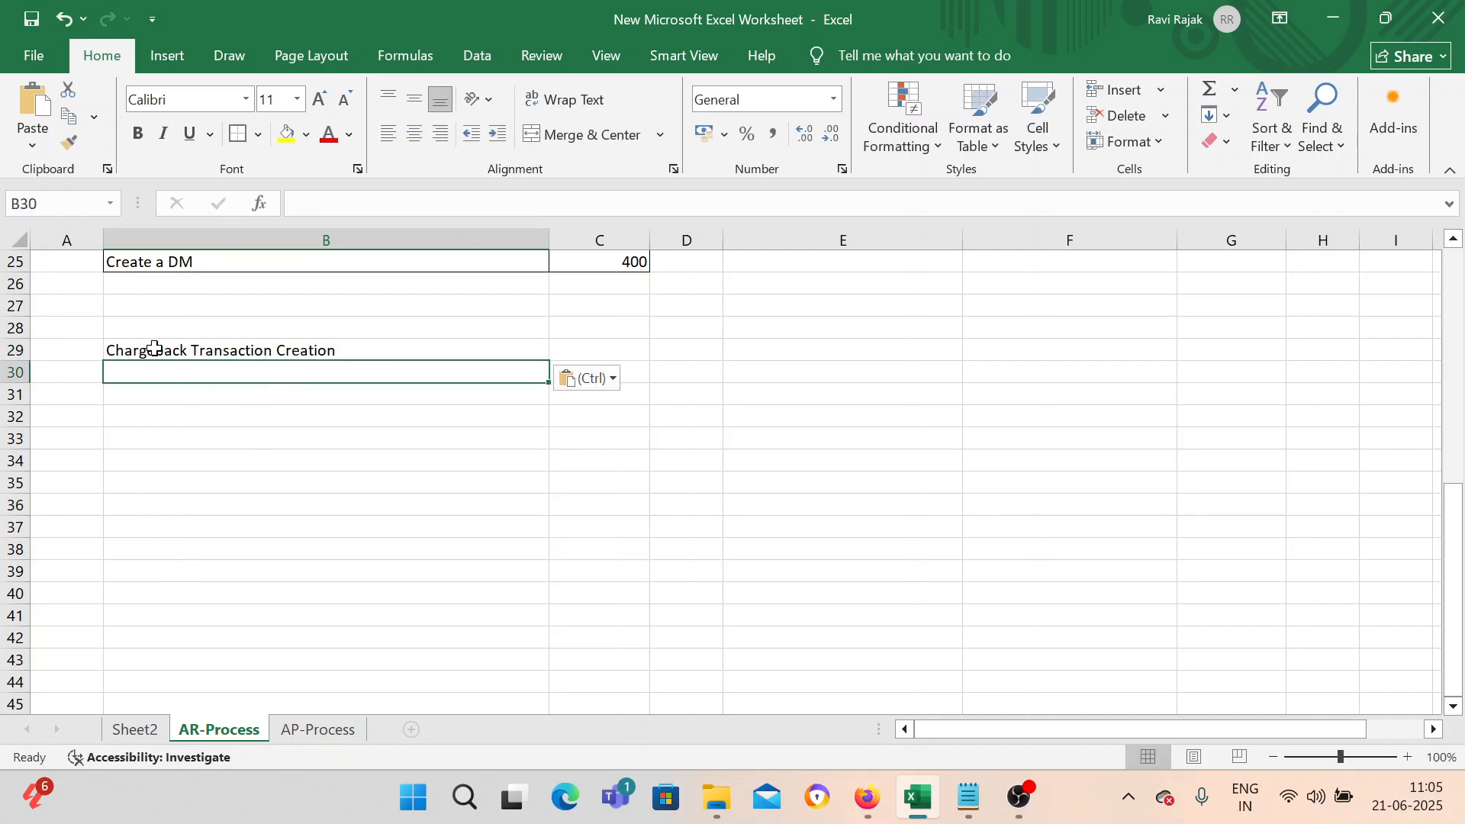
pyautogui.click(154, 349)
pyautogui.click(287, 134)
# Enter 'Transaction Type' in cell B30.
pyautogui.click(245, 370)
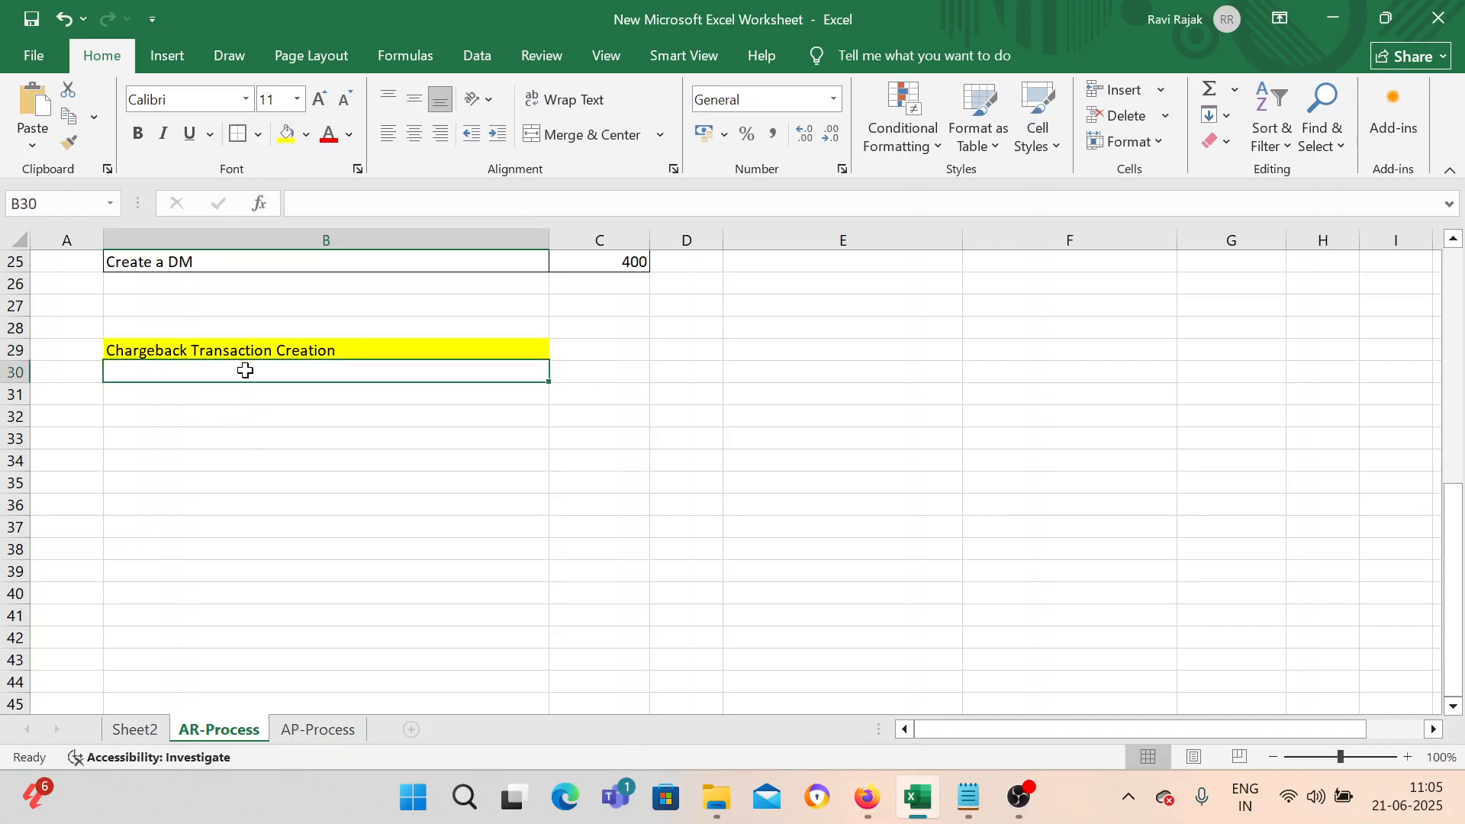
pyautogui.doubleClick(245, 370)
pyautogui.write('1')
pyautogui.press('BackSpace')
pyautogui.write('T')
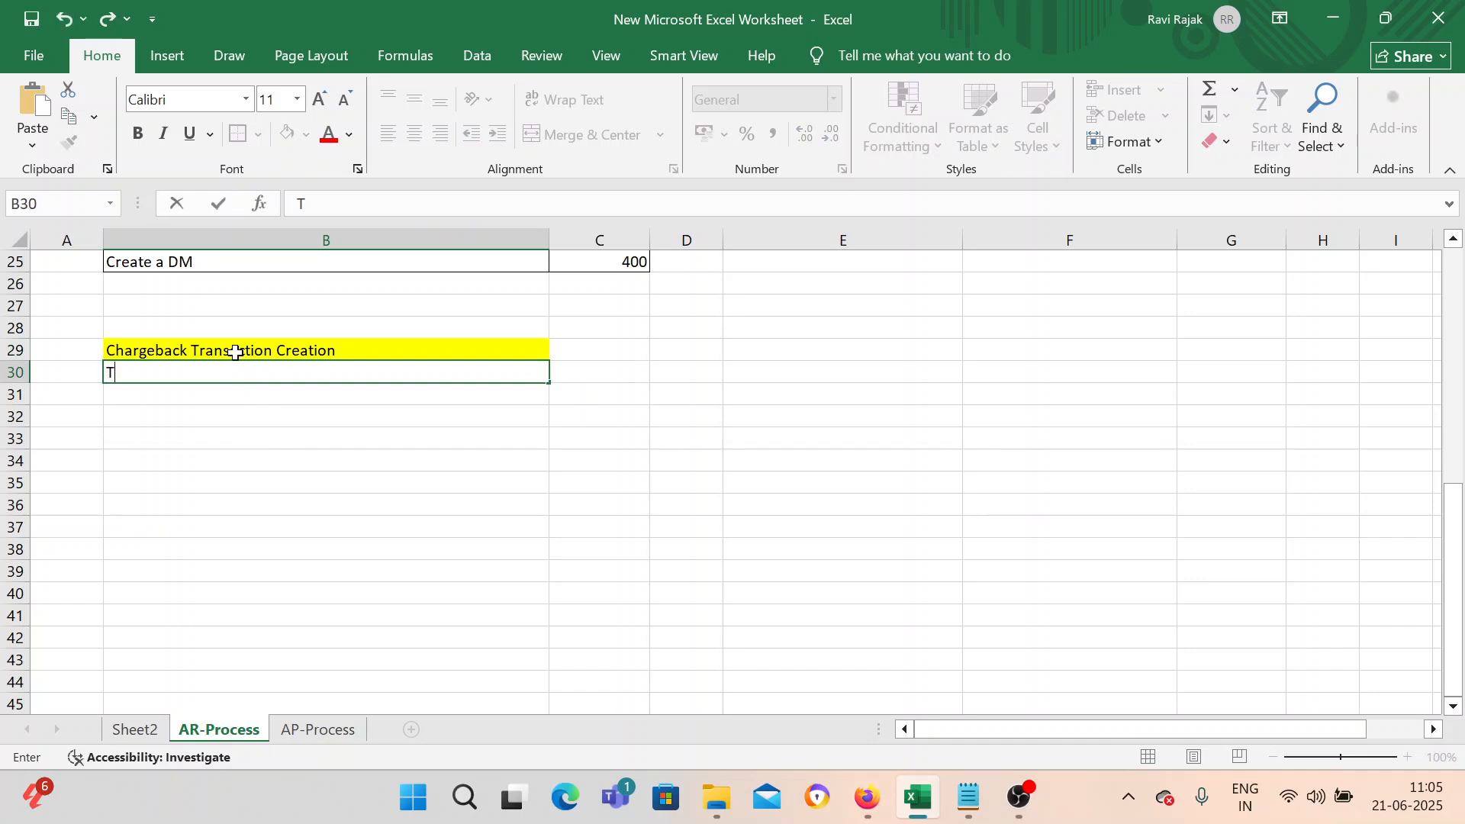
pyautogui.write('ransaction Type')
pyautogui.press('Return')
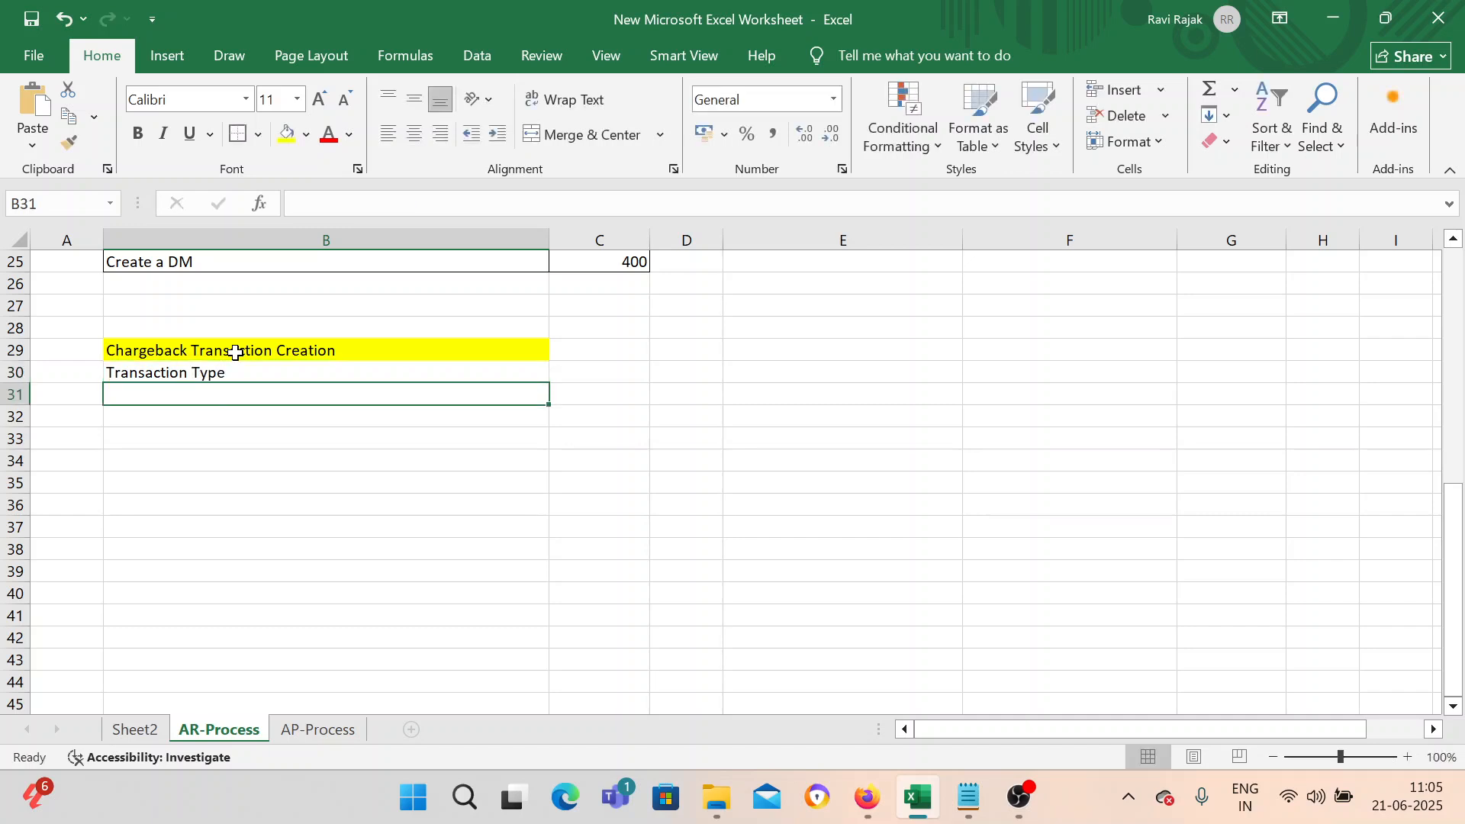
# Enter 'Receivable Activities as Chargeback' in cell B31.
pyautogui.write('Rece')
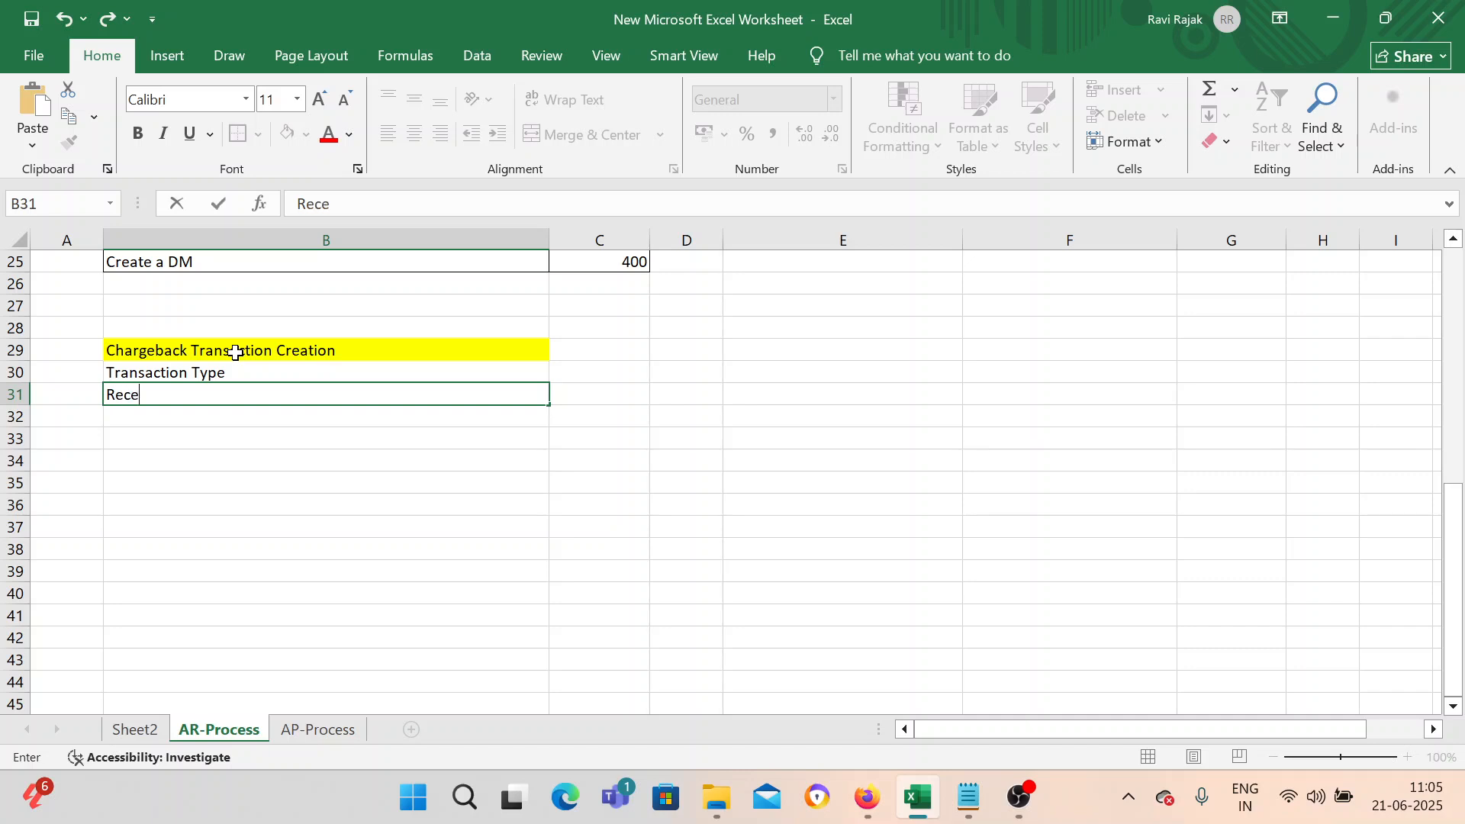
pyautogui.write('ivable Activities as Charge')
pyautogui.press('BackSpace')
pyautogui.press('BackSpace')
pyautogui.press('BackSpace')
pyautogui.press('BackSpace')
pyautogui.write('argesback')
pyautogui.press('Return')
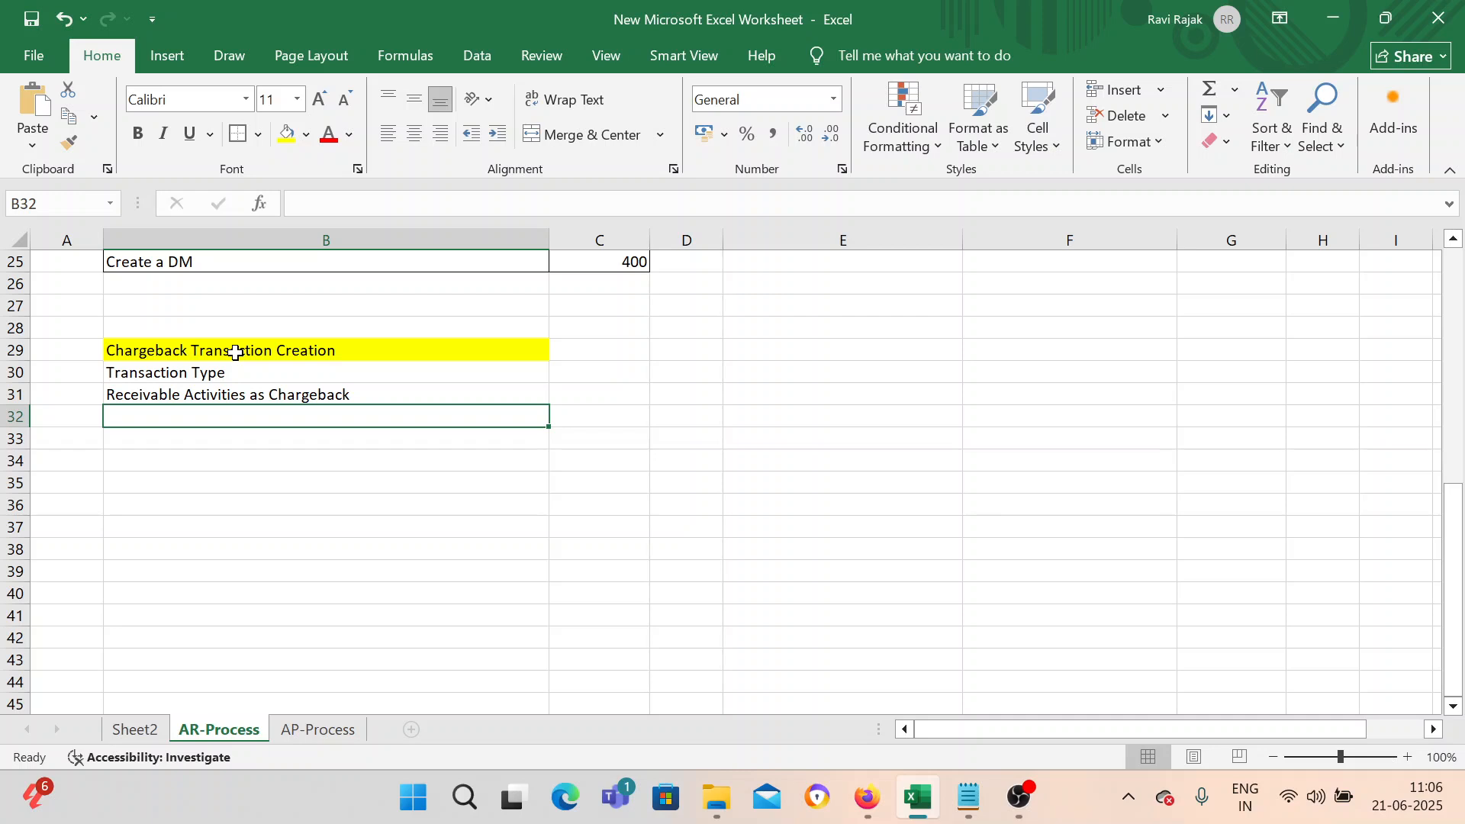
# Enter the heading 'Process' in cell B34.
pyautogui.moveTo(232, 373); pyautogui.dragTo(321, 410)
pyautogui.click(331, 398)
pyautogui.doubleClick(263, 459)
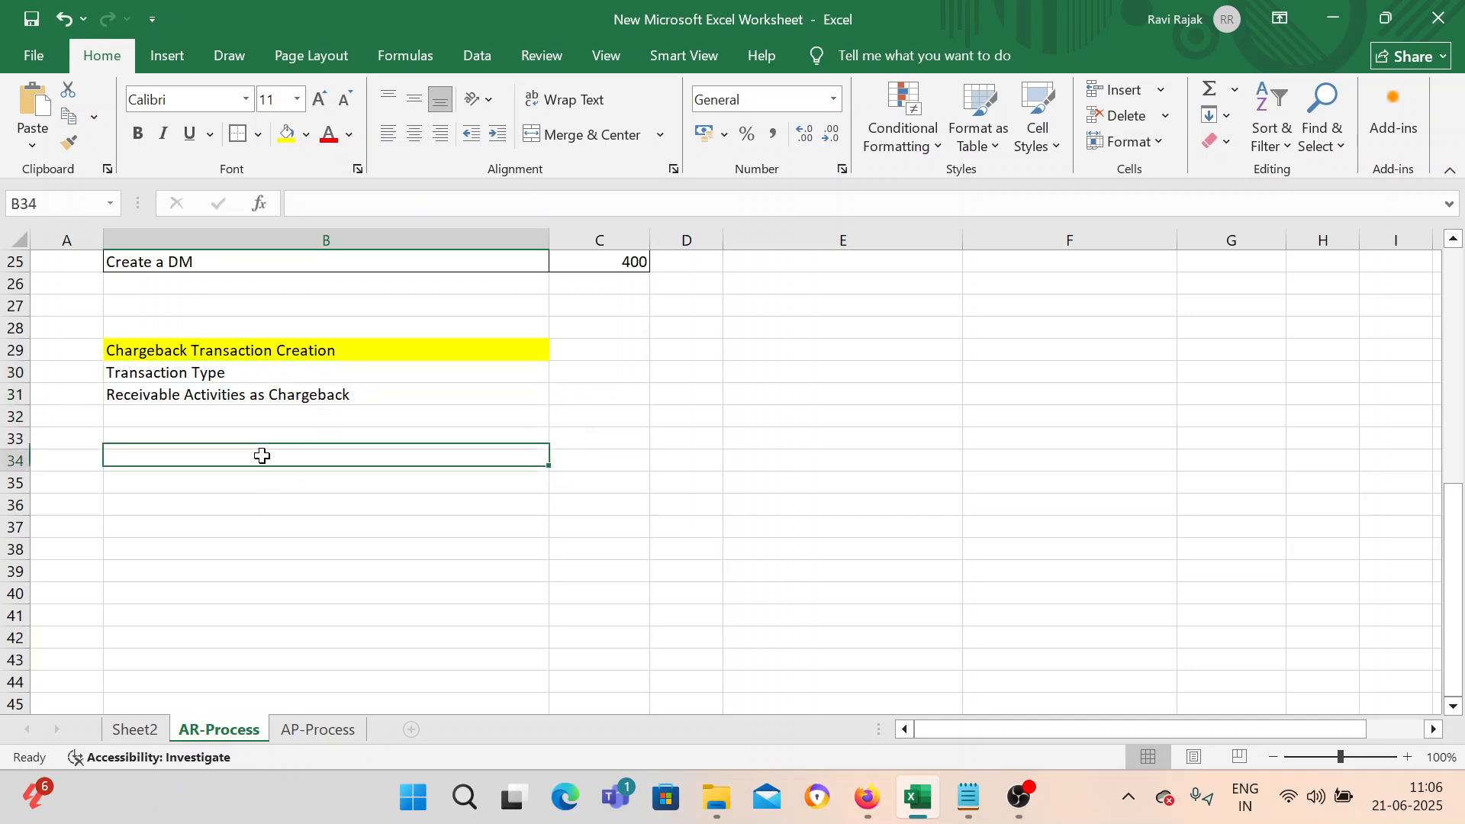
pyautogui.write('Process')
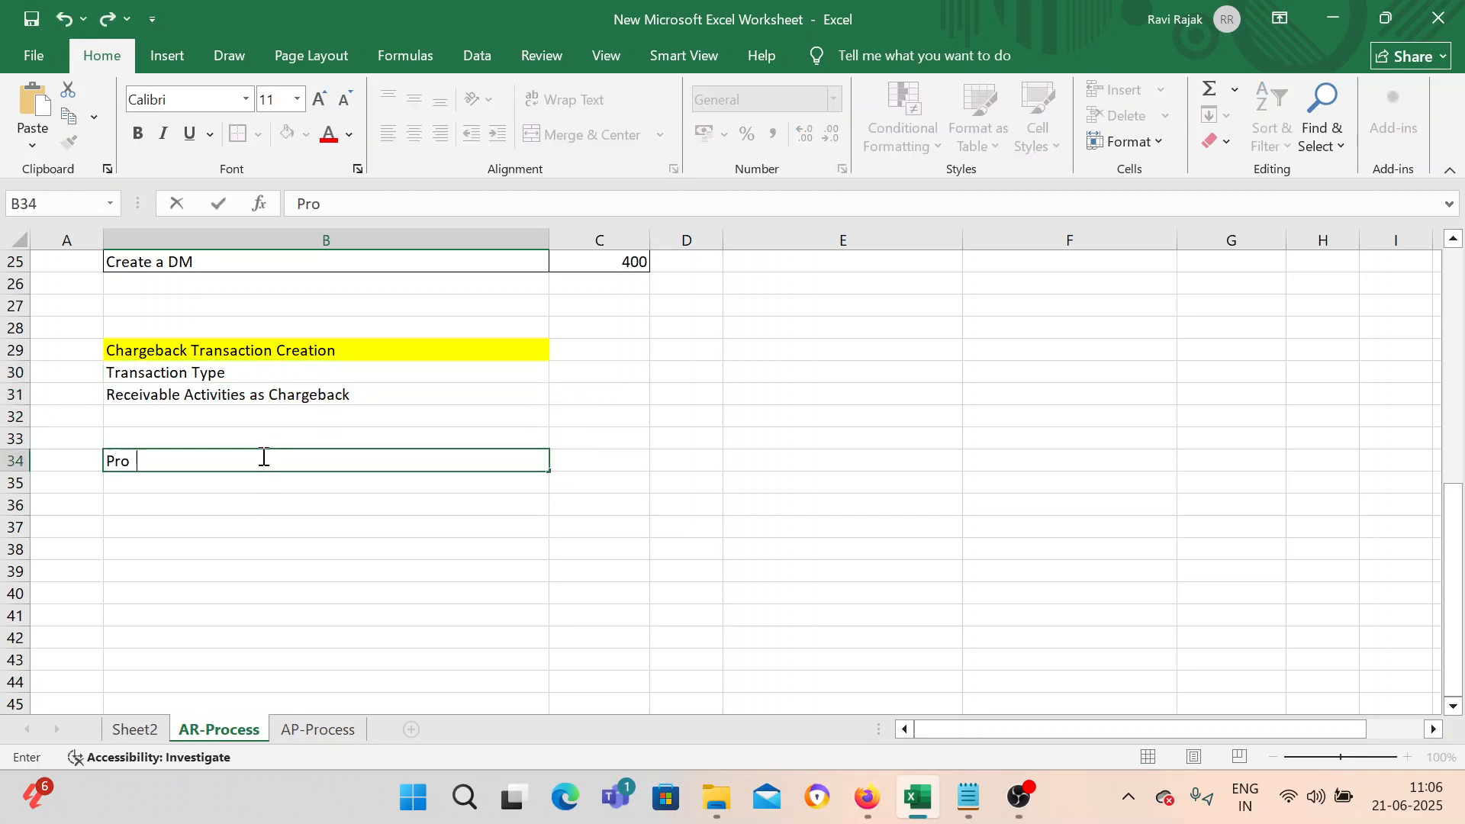
pyautogui.press('Return')
# Enter 'Create a Transaction 3000' in cell B35.
pyautogui.write('Crea')
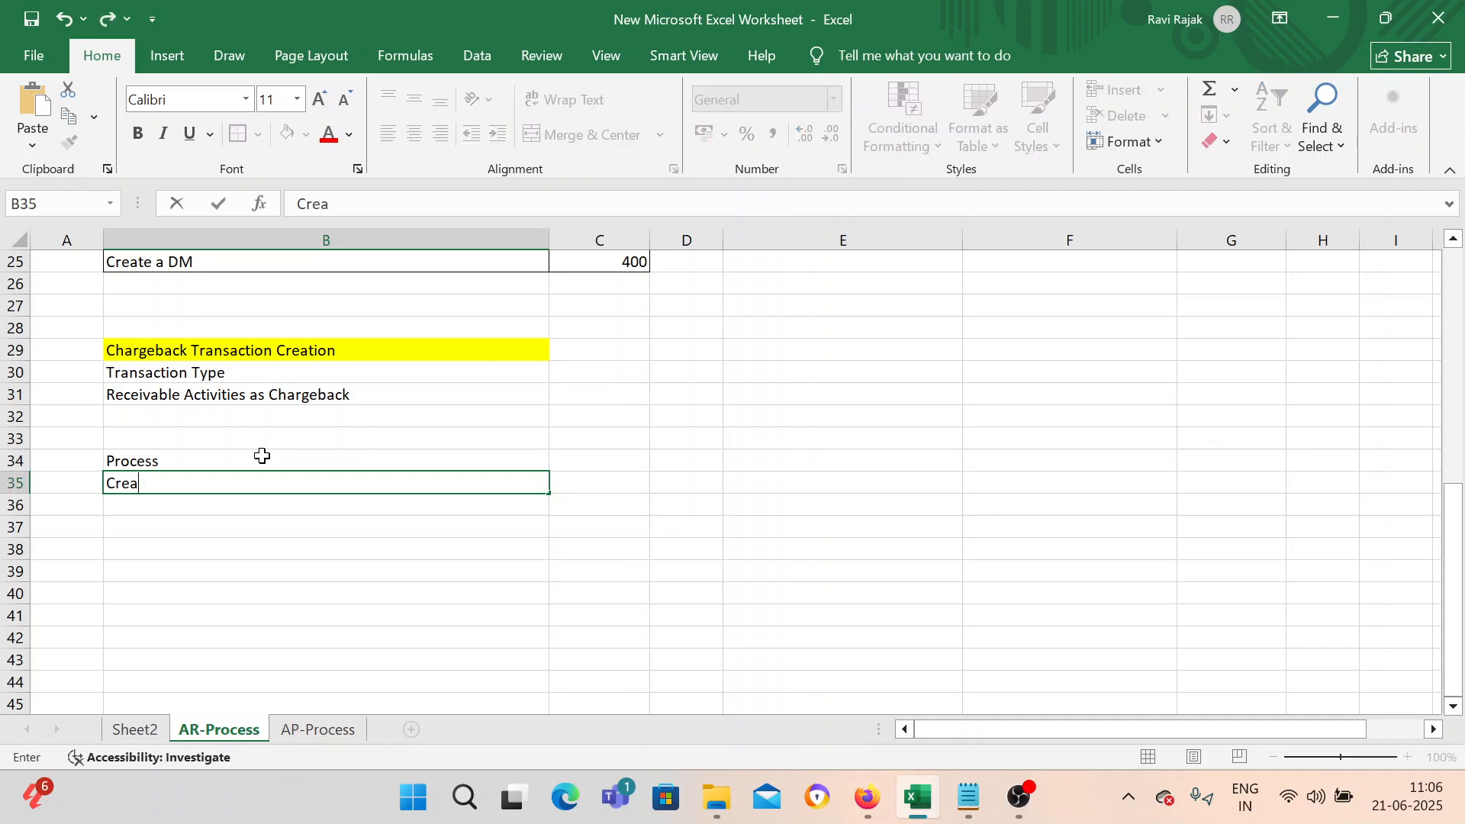
pyautogui.write('te a Transactio')
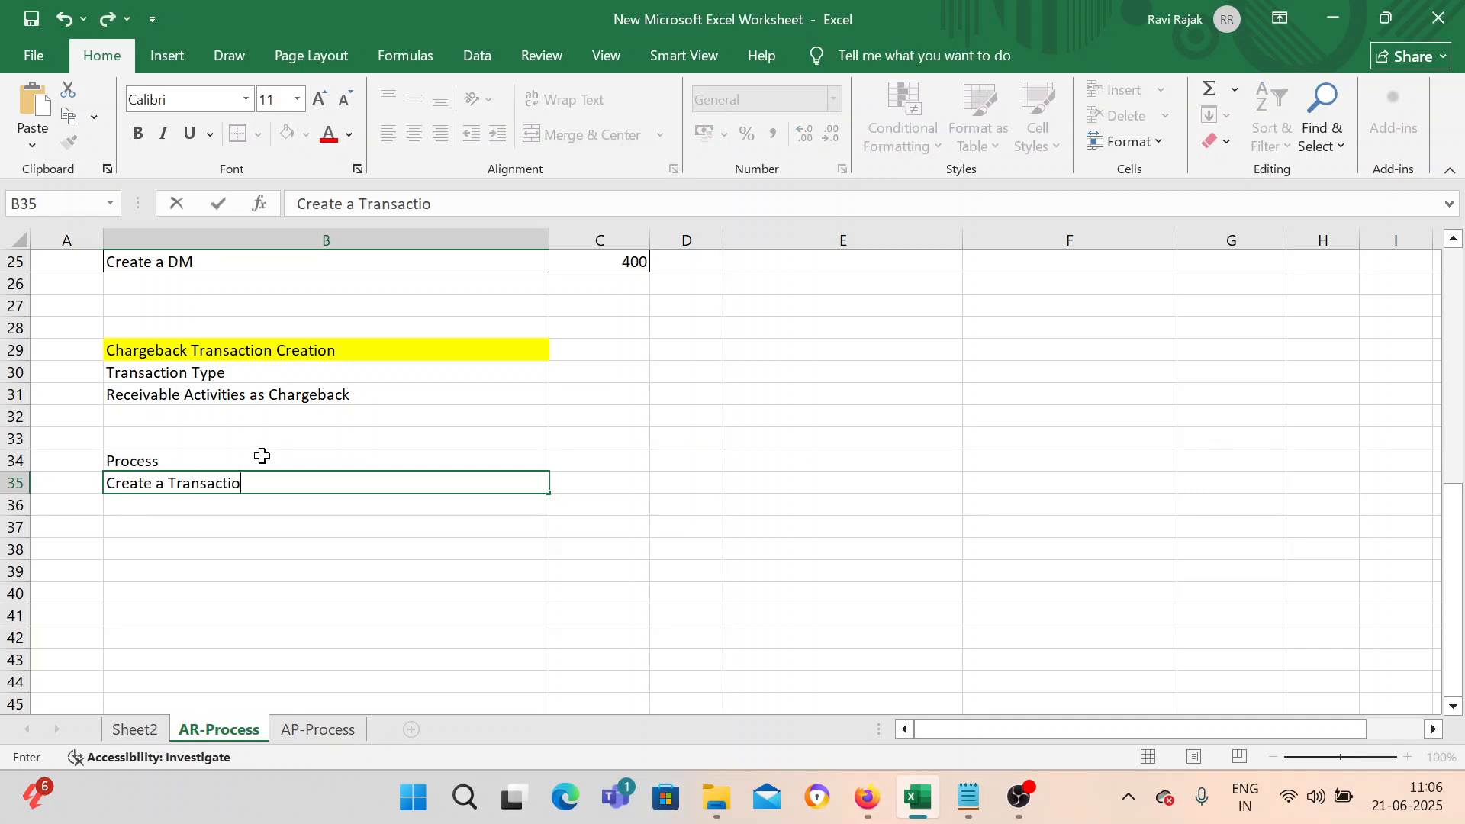
pyautogui.write('n 3000')
pyautogui.press('Return')
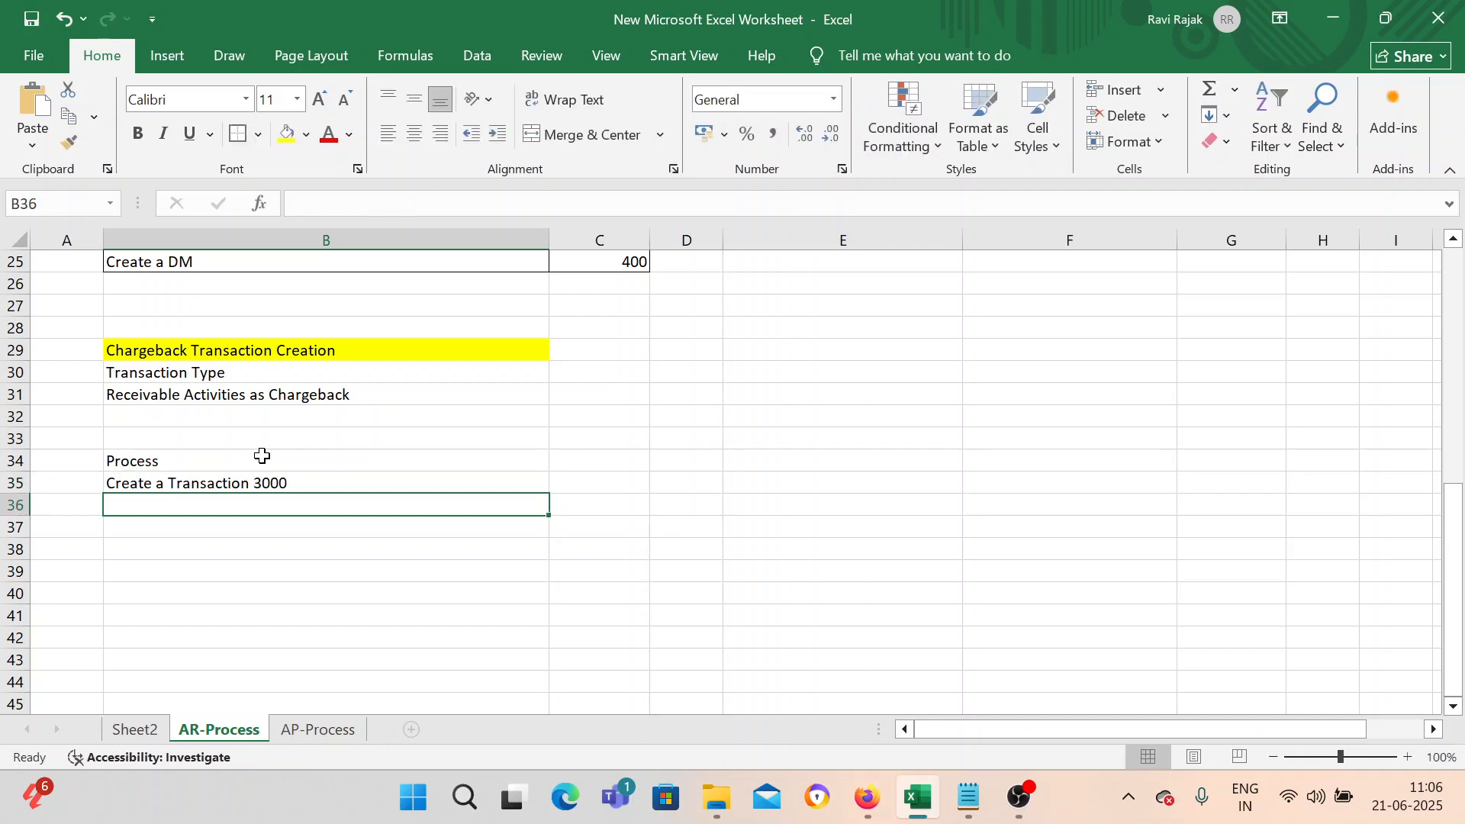
# Enter 'Create a Receipt of 2500' in cell B36.
pyautogui.write('Re')
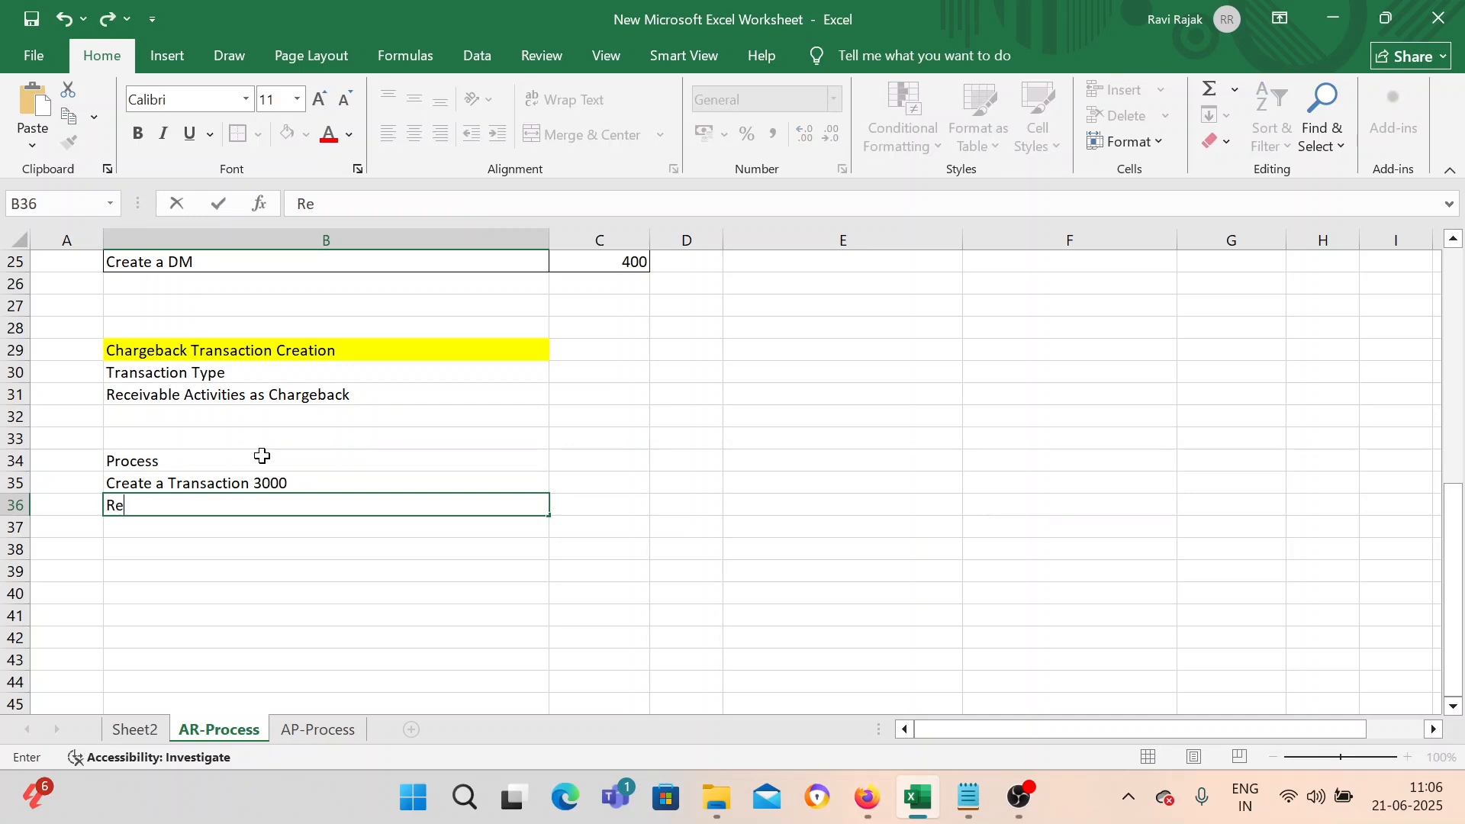
pyautogui.press('BackSpace')
pyautogui.press('BackSpace')
pyautogui.write('Creay')
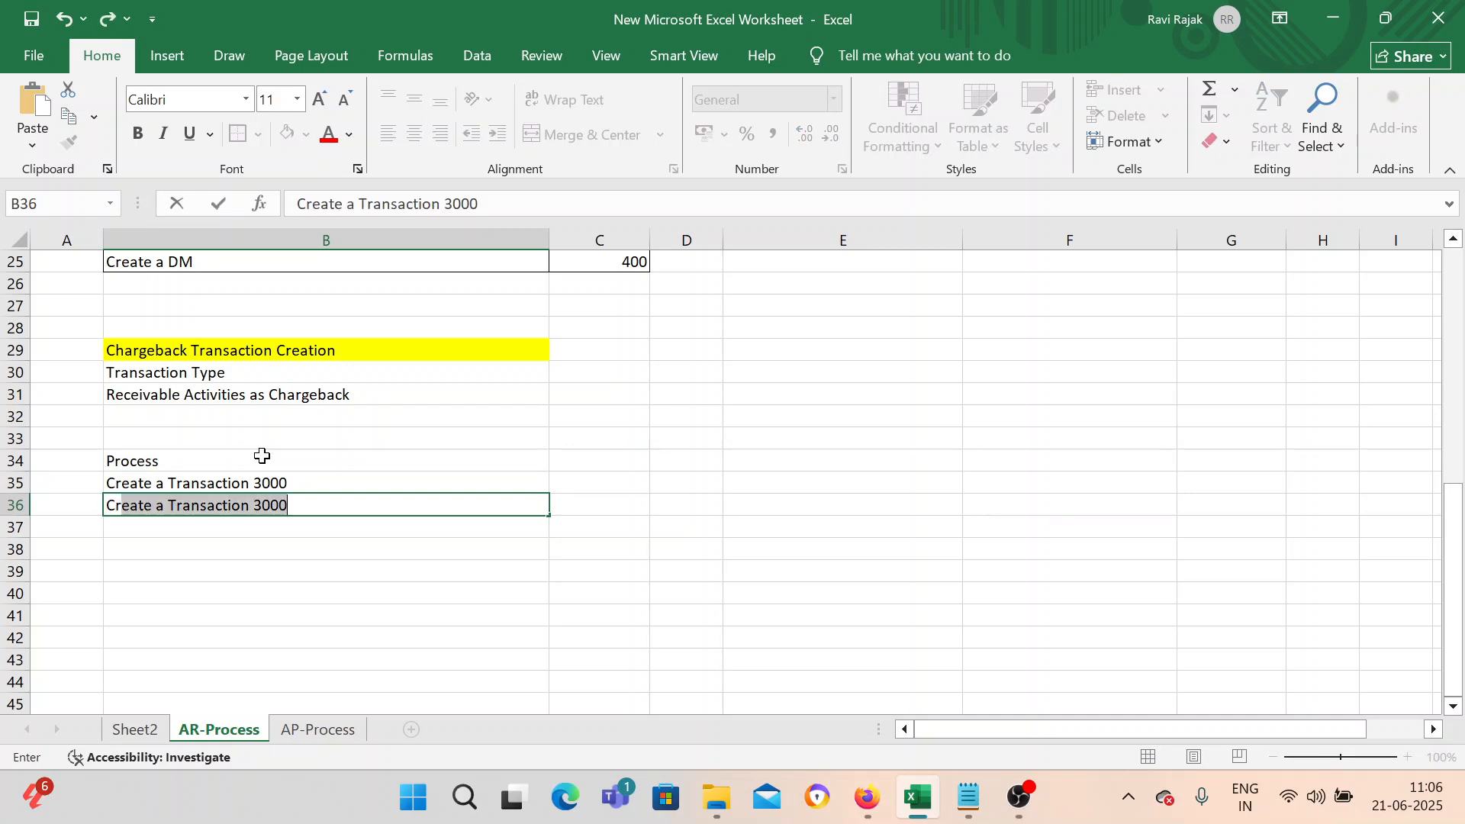
pyautogui.press('BackSpace')
pyautogui.write('te a Receipt')
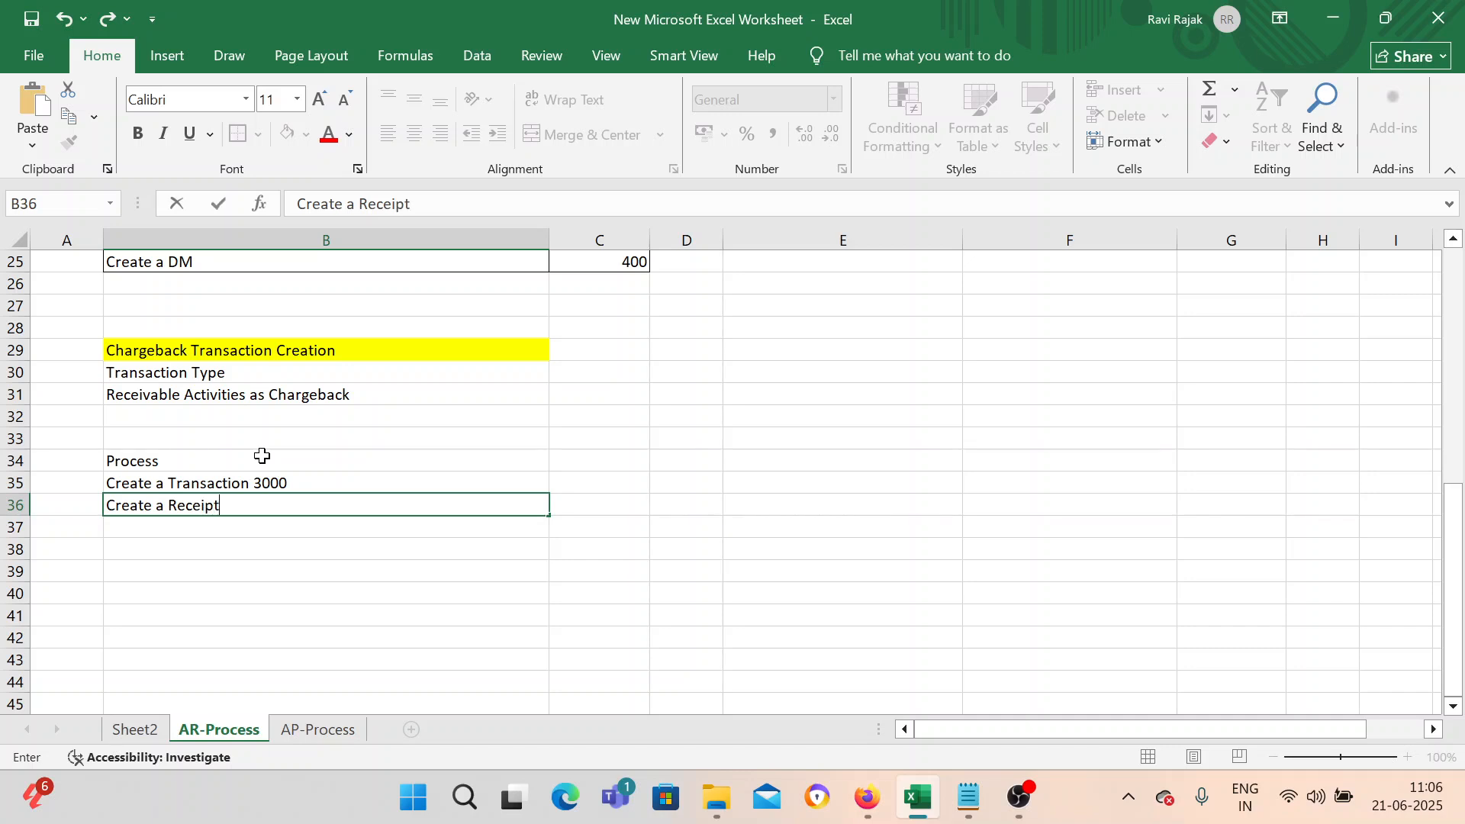
pyautogui.write(' of 2500')
pyautogui.press('Return')
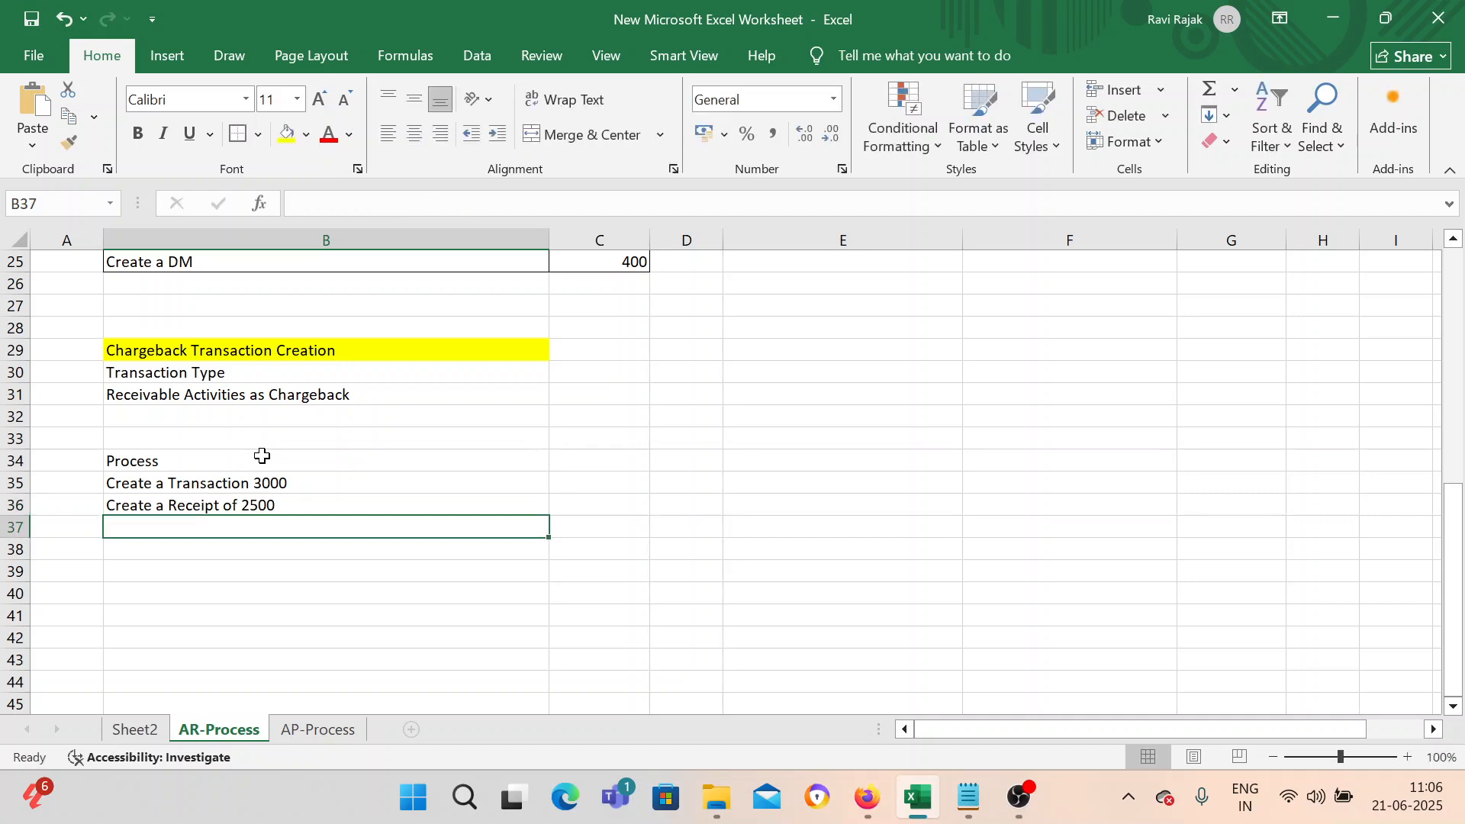
# Enter 'Create a chargeback of 500' in cell B37.
pyautogui.write('Create')
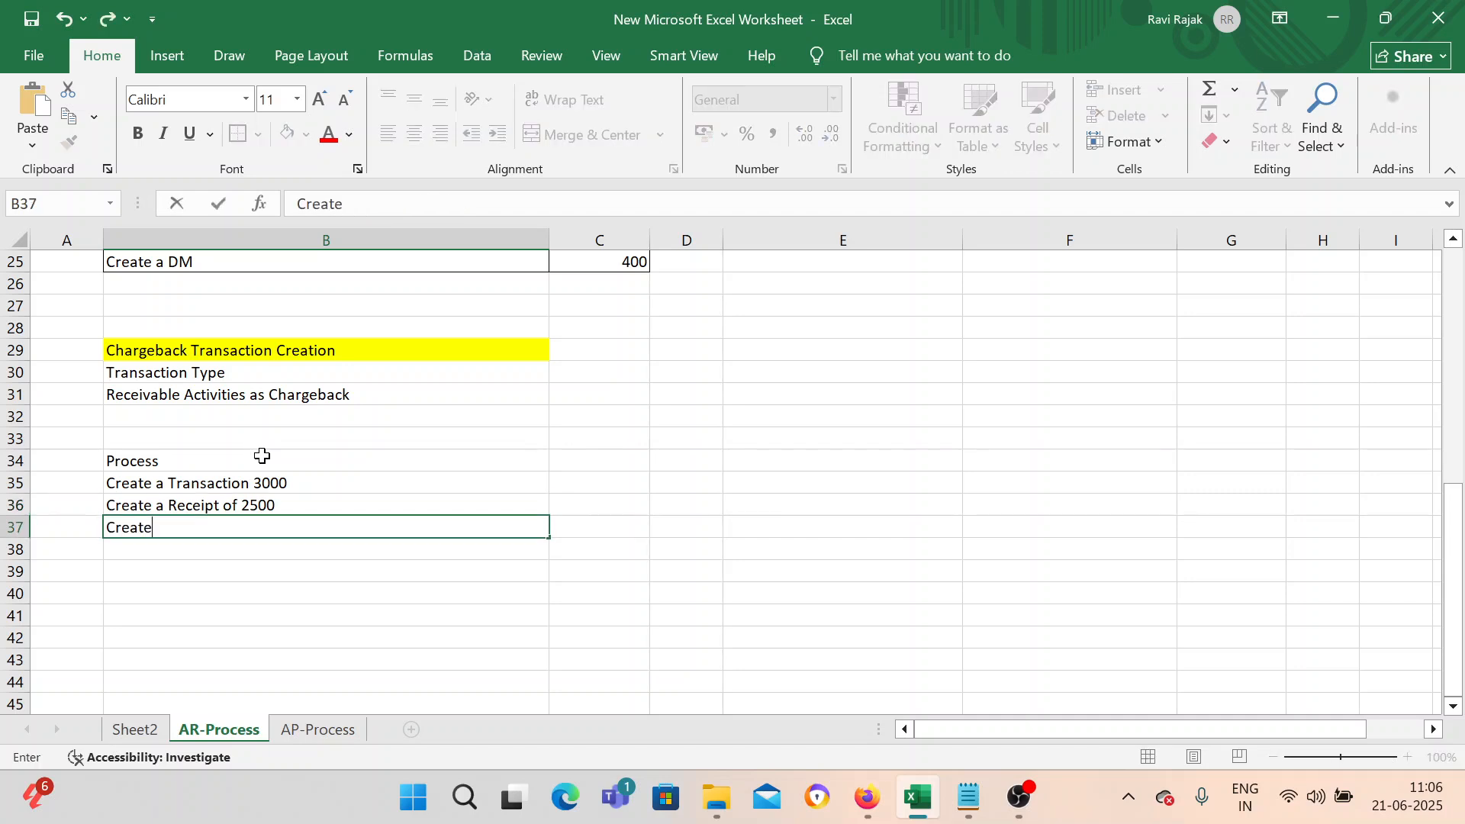
pyautogui.write(' a chargeback of 500')
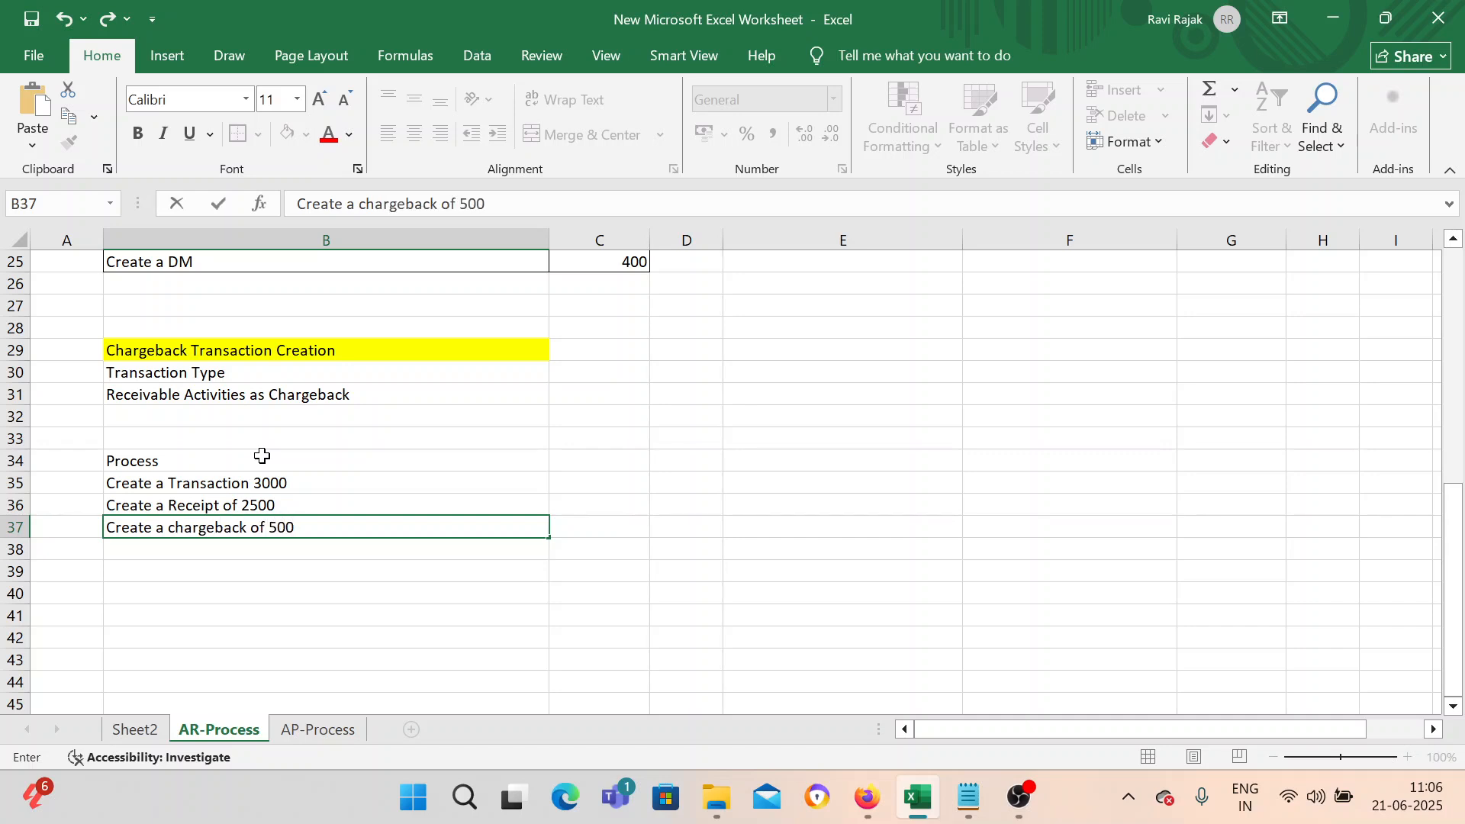
pyautogui.press('Return')
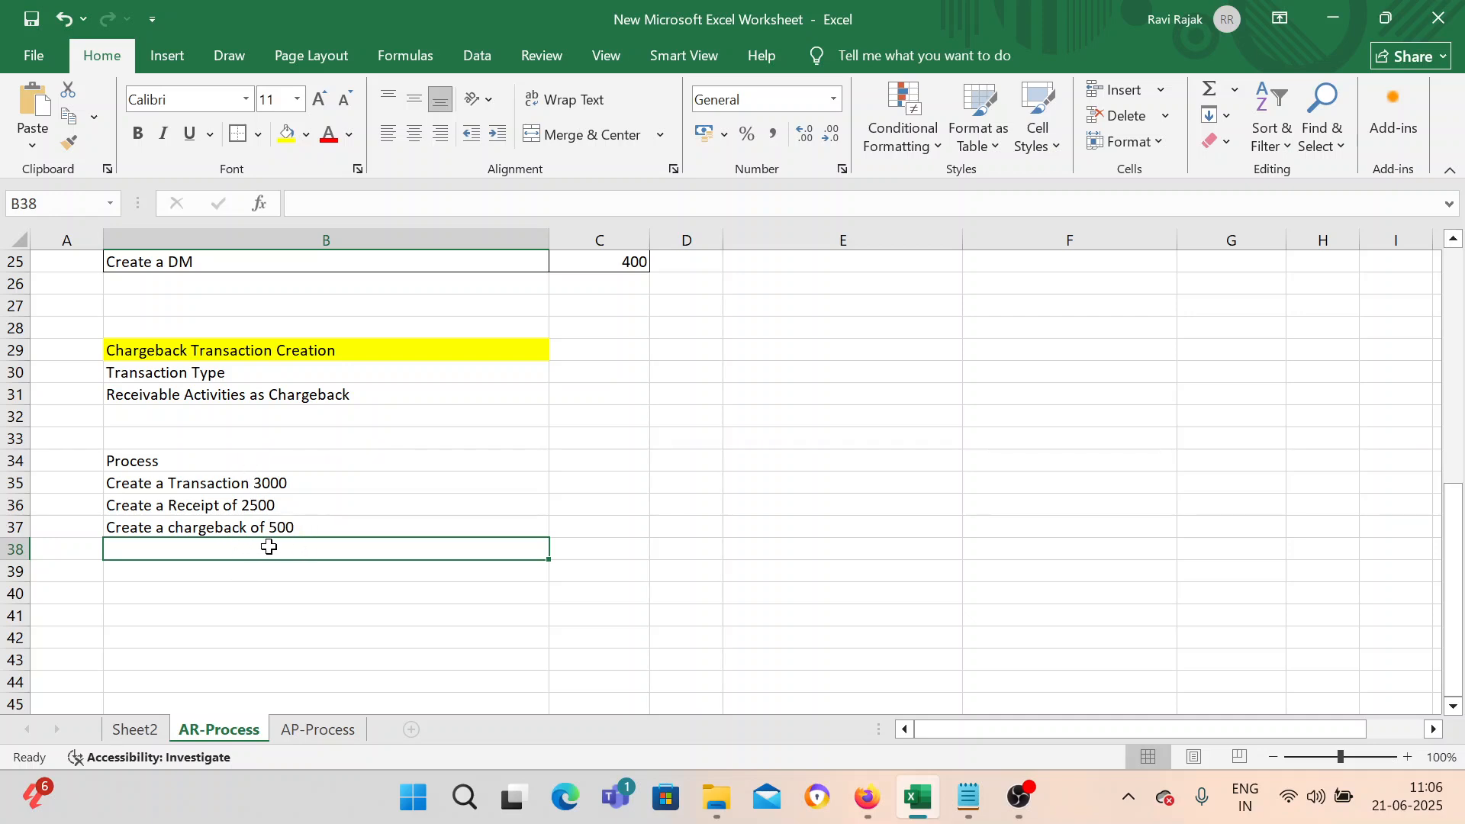
# Give the 'Process' heading cell B34 a yellow fill.
pyautogui.click(288, 504)
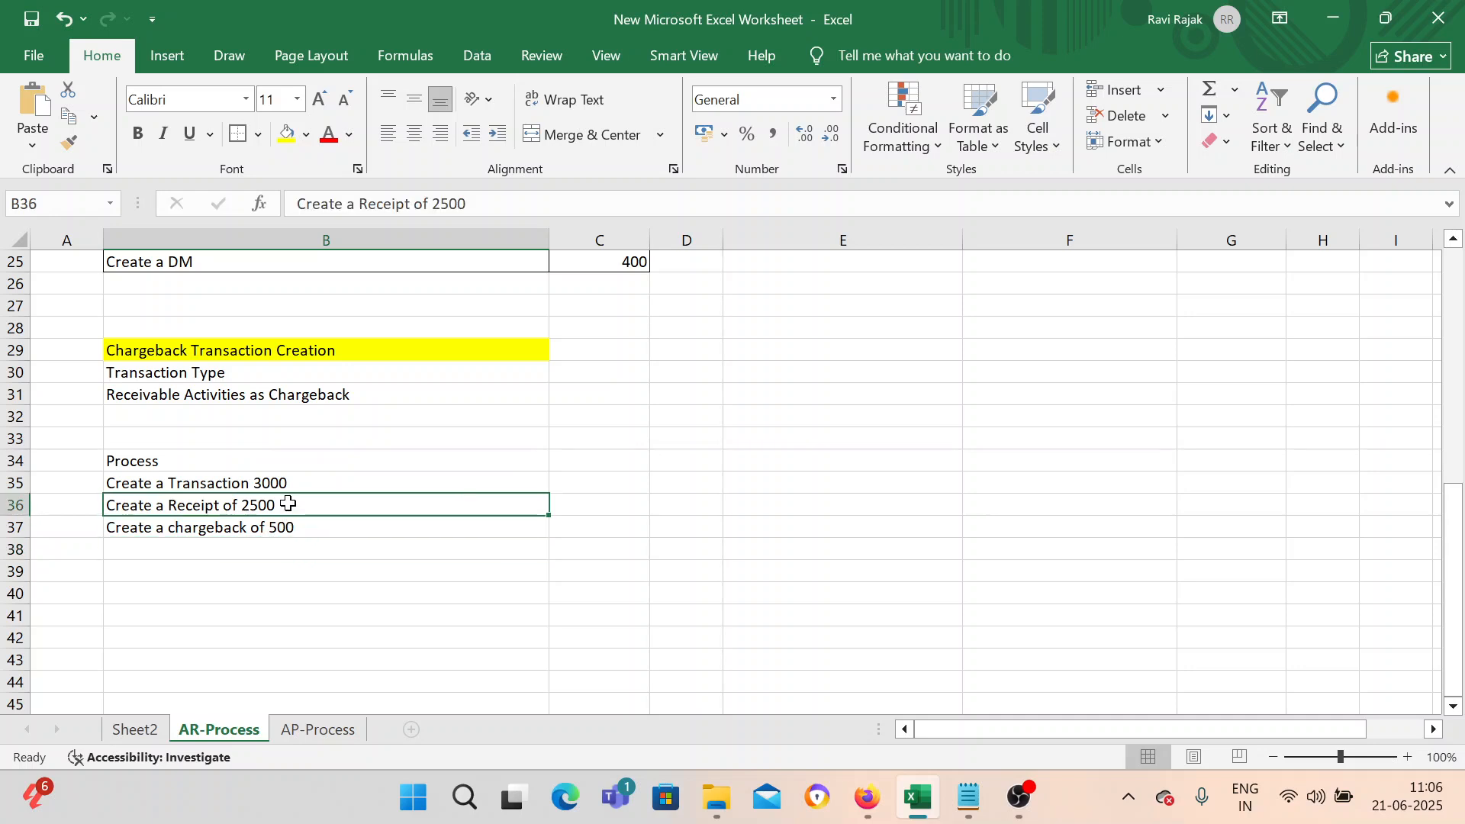
pyautogui.click(291, 486)
pyautogui.click(276, 508)
pyautogui.click(297, 528)
pyautogui.doubleClick(298, 527)
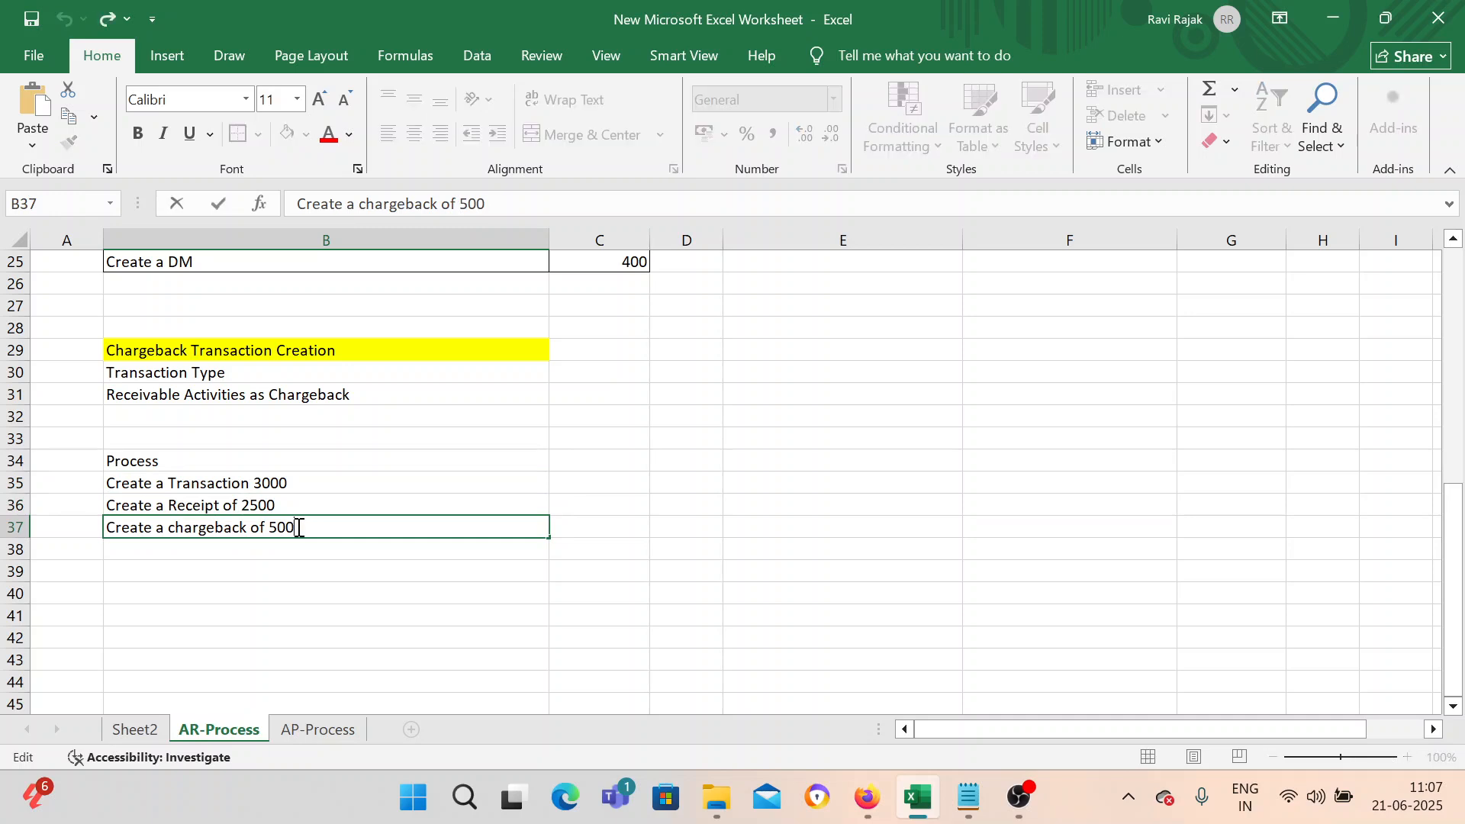
pyautogui.doubleClick(299, 527)
pyautogui.click(164, 462)
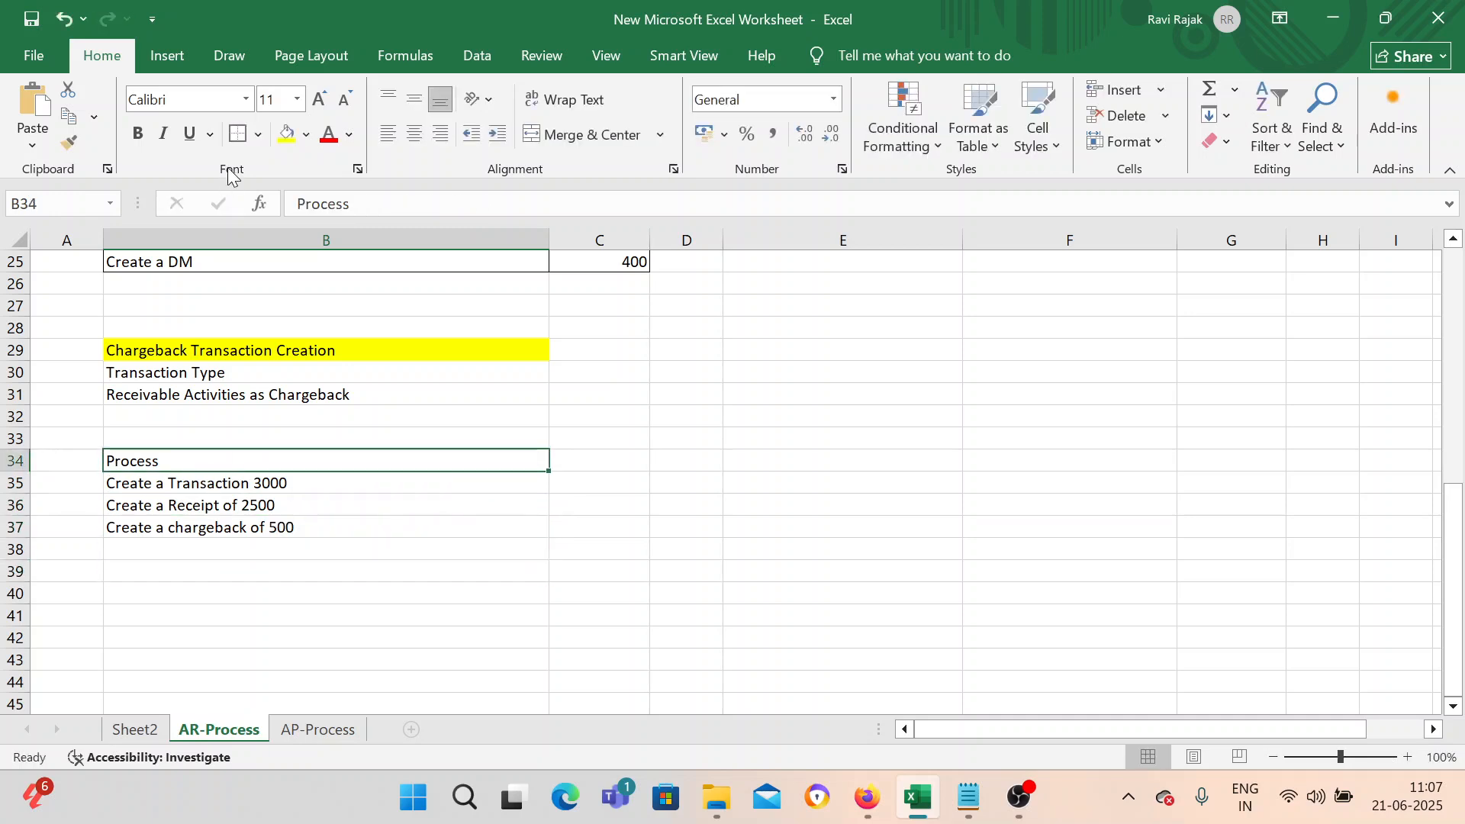
pyautogui.click(287, 137)
# Switch to Oracle Fusion Cloud in the browser and open the Settings and Actions menu.
pyautogui.click(290, 569)
pyautogui.click(281, 371)
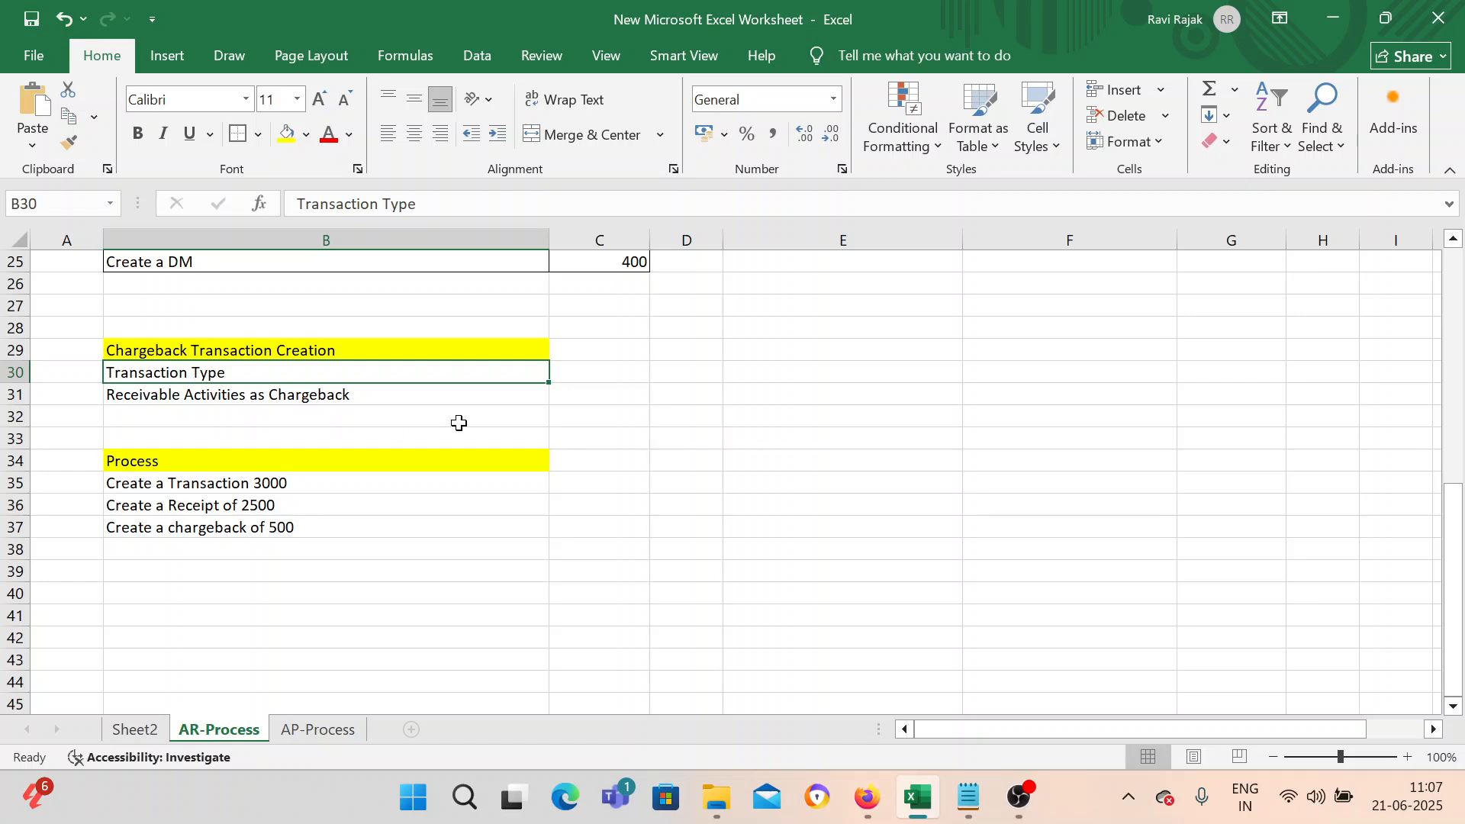
pyautogui.click(867, 798)
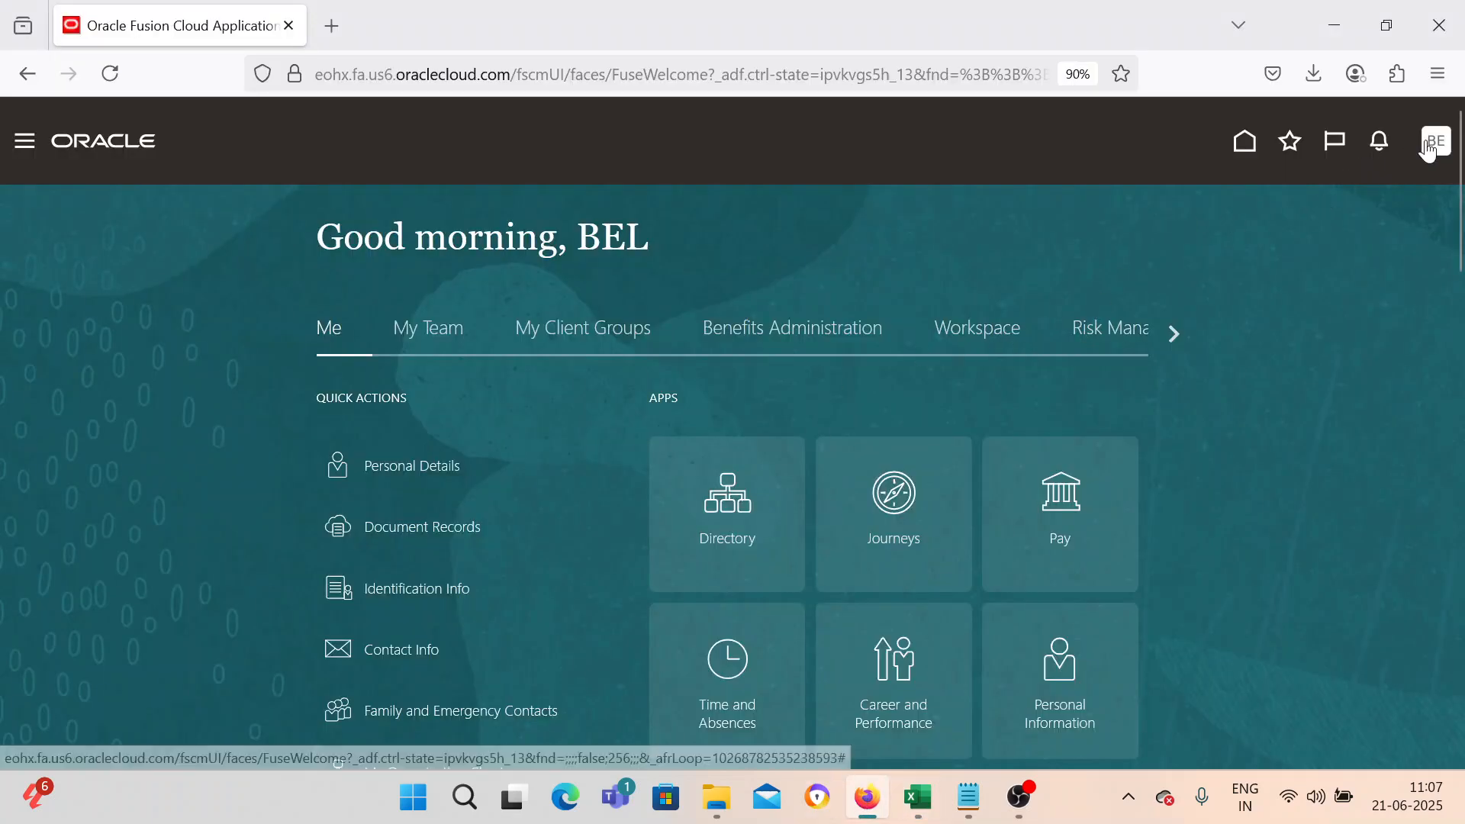
pyautogui.click(1130, 457)
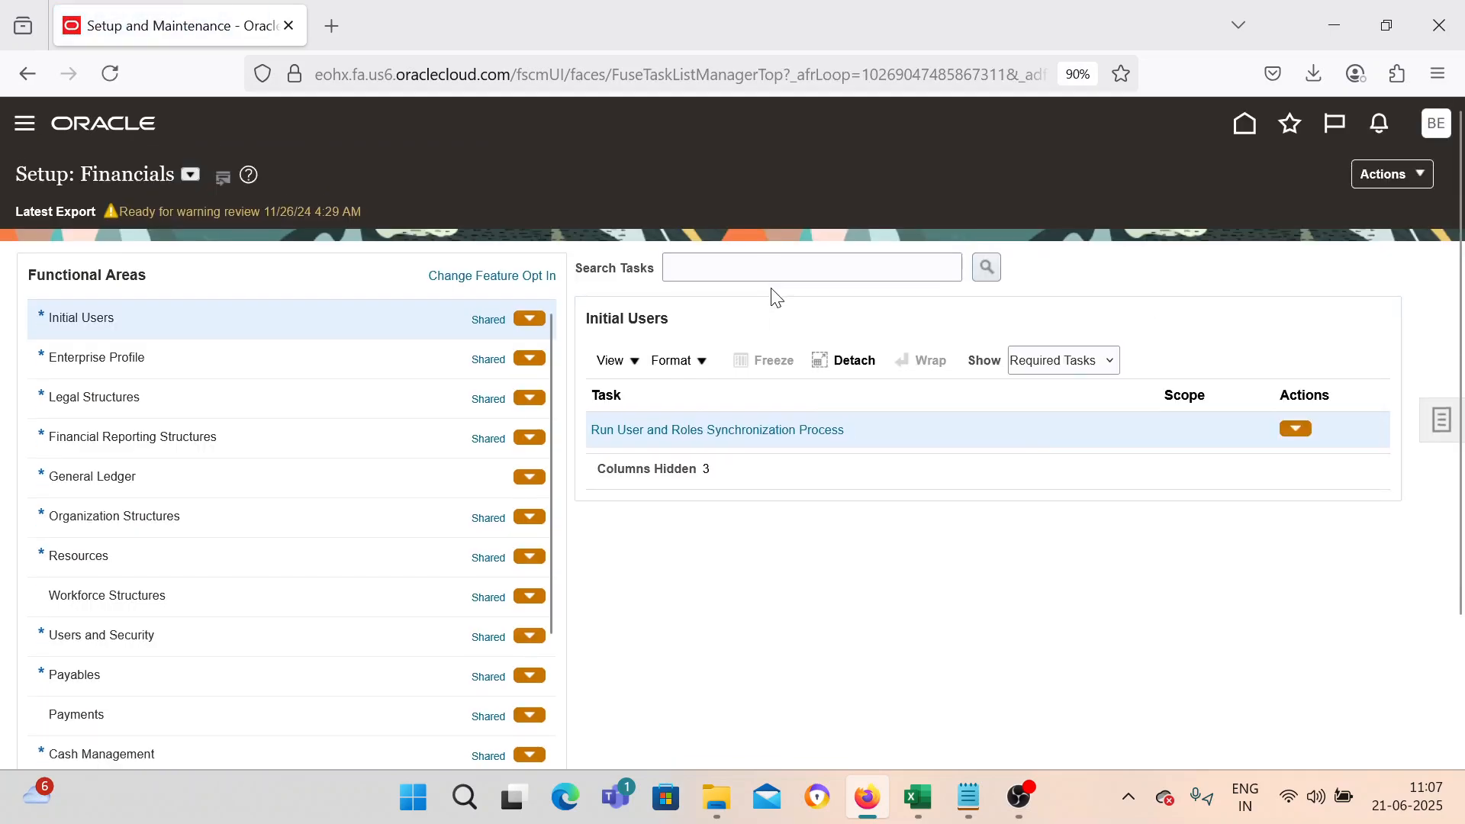
# Open Setup and Maintenance, search tasks for 'Manage Transac', and open Manage Transaction Types.
pyautogui.click(760, 275)
pyautogui.write('Manage ')
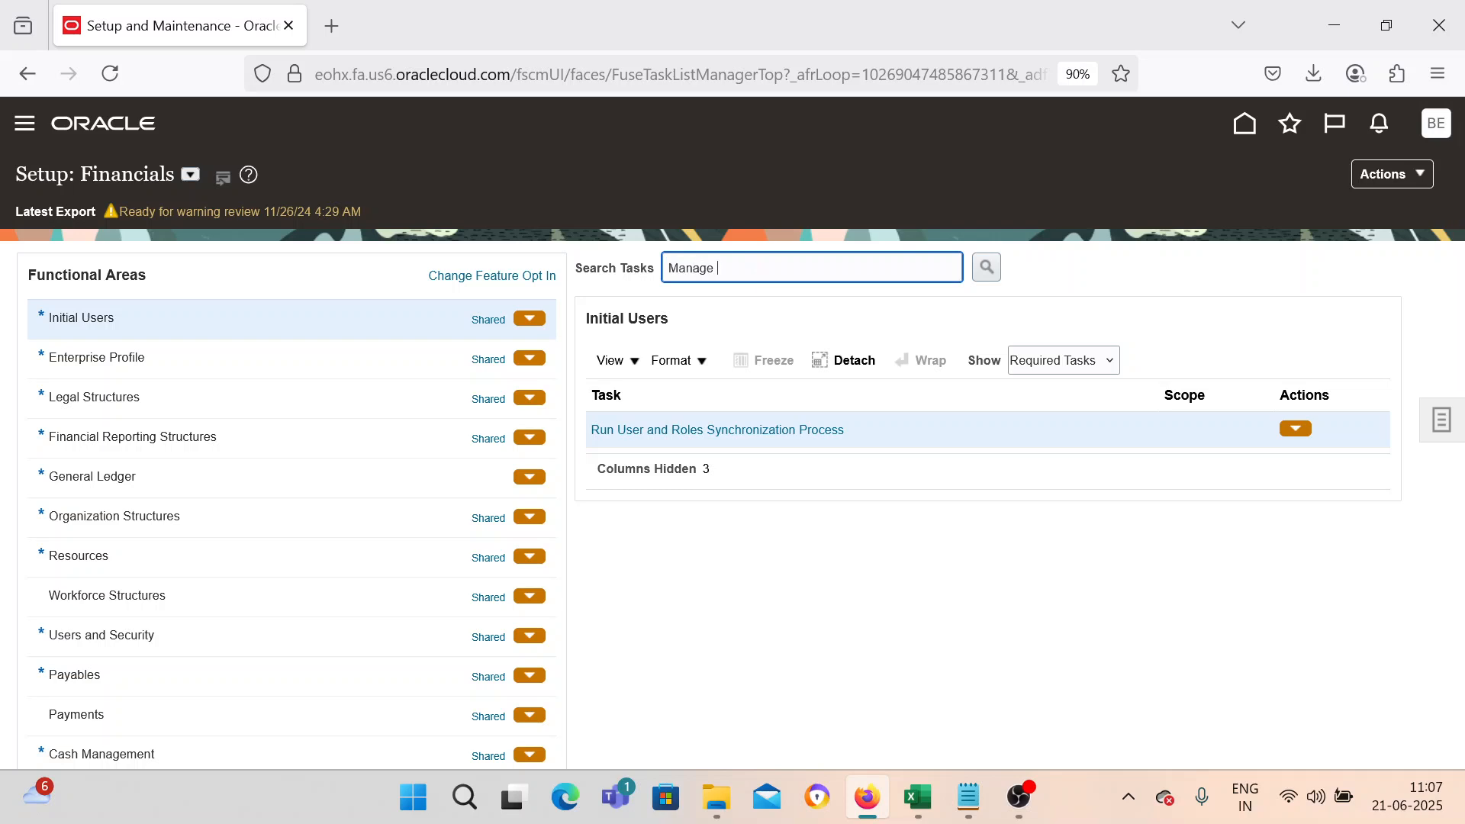
pyautogui.write('Transac')
pyautogui.press('Return')
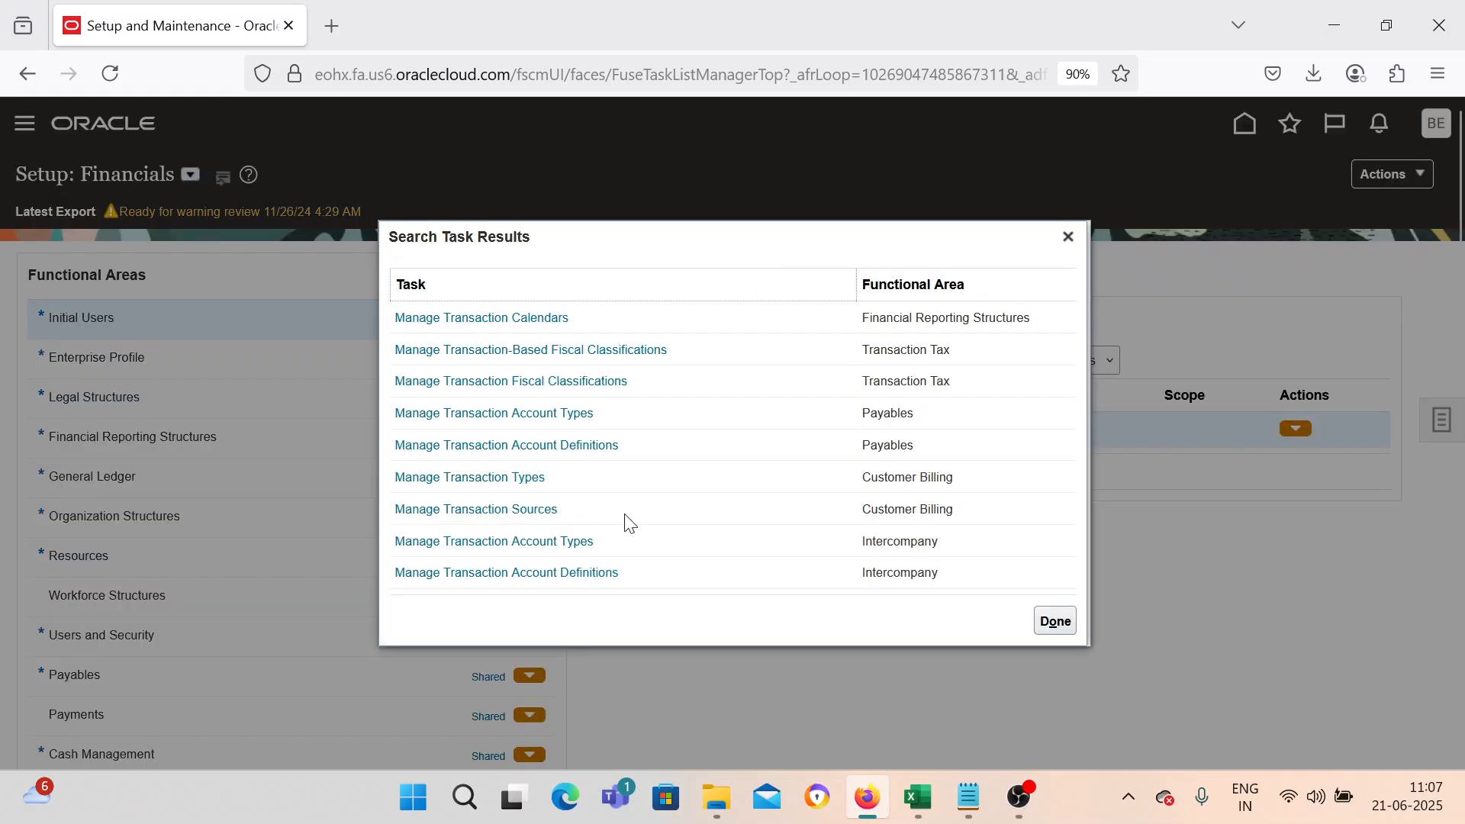
pyautogui.click(510, 479)
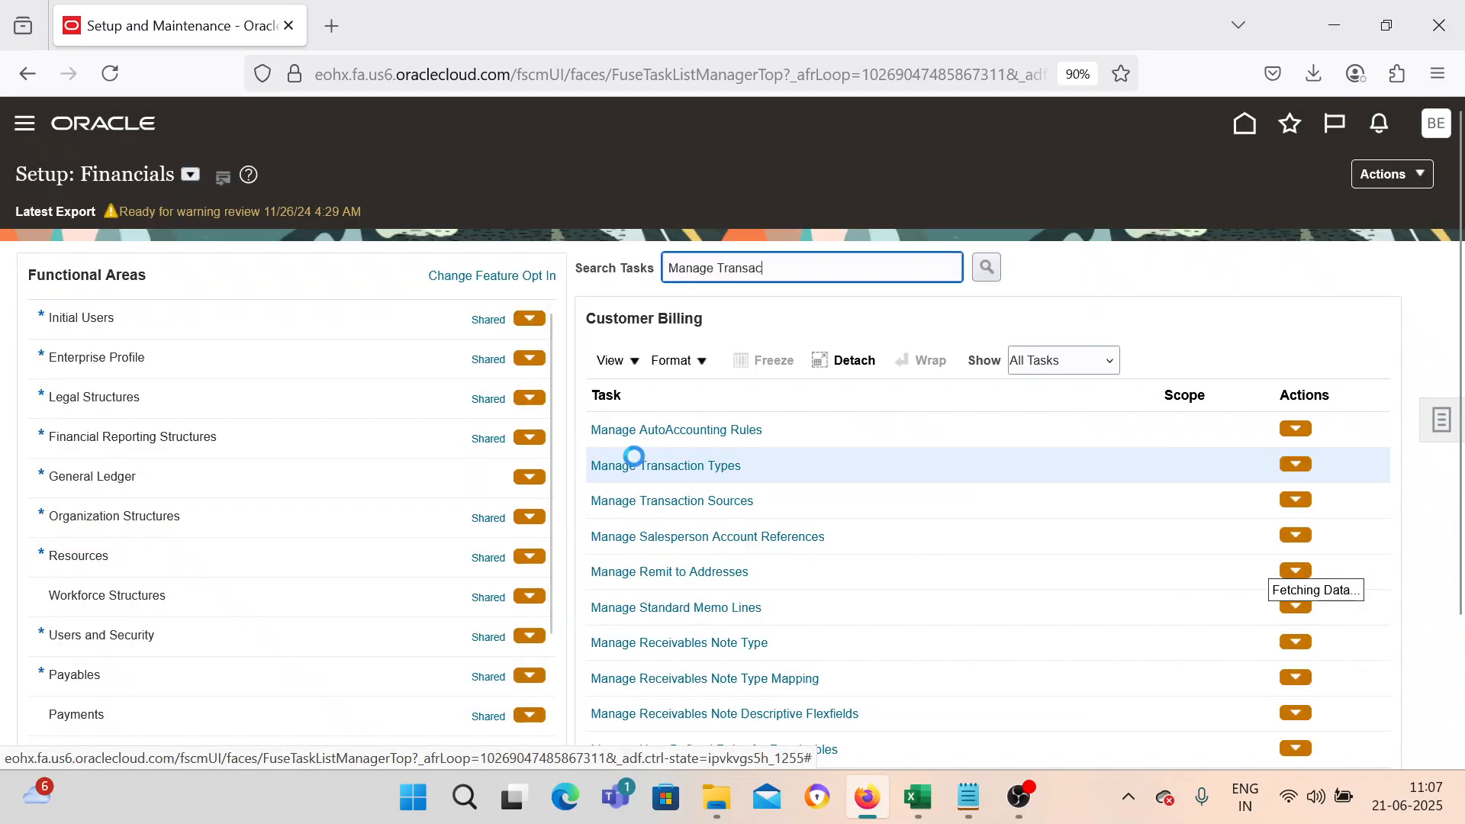
pyautogui.click(606, 466)
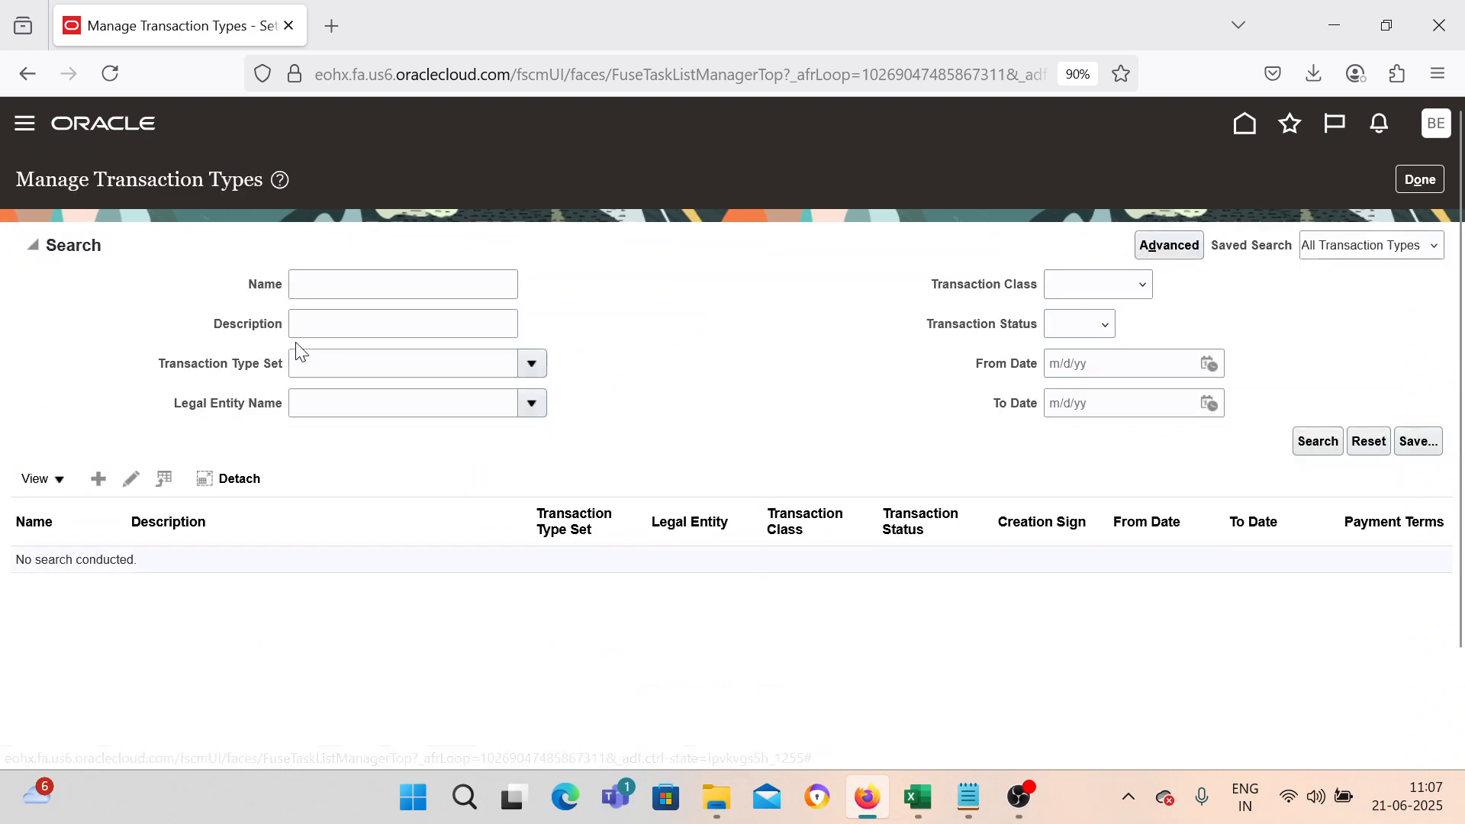
# Search transaction types by the name BEL and open the BEL Chargeback transaction type.
pyautogui.click(342, 284)
pyautogui.write('BEL')
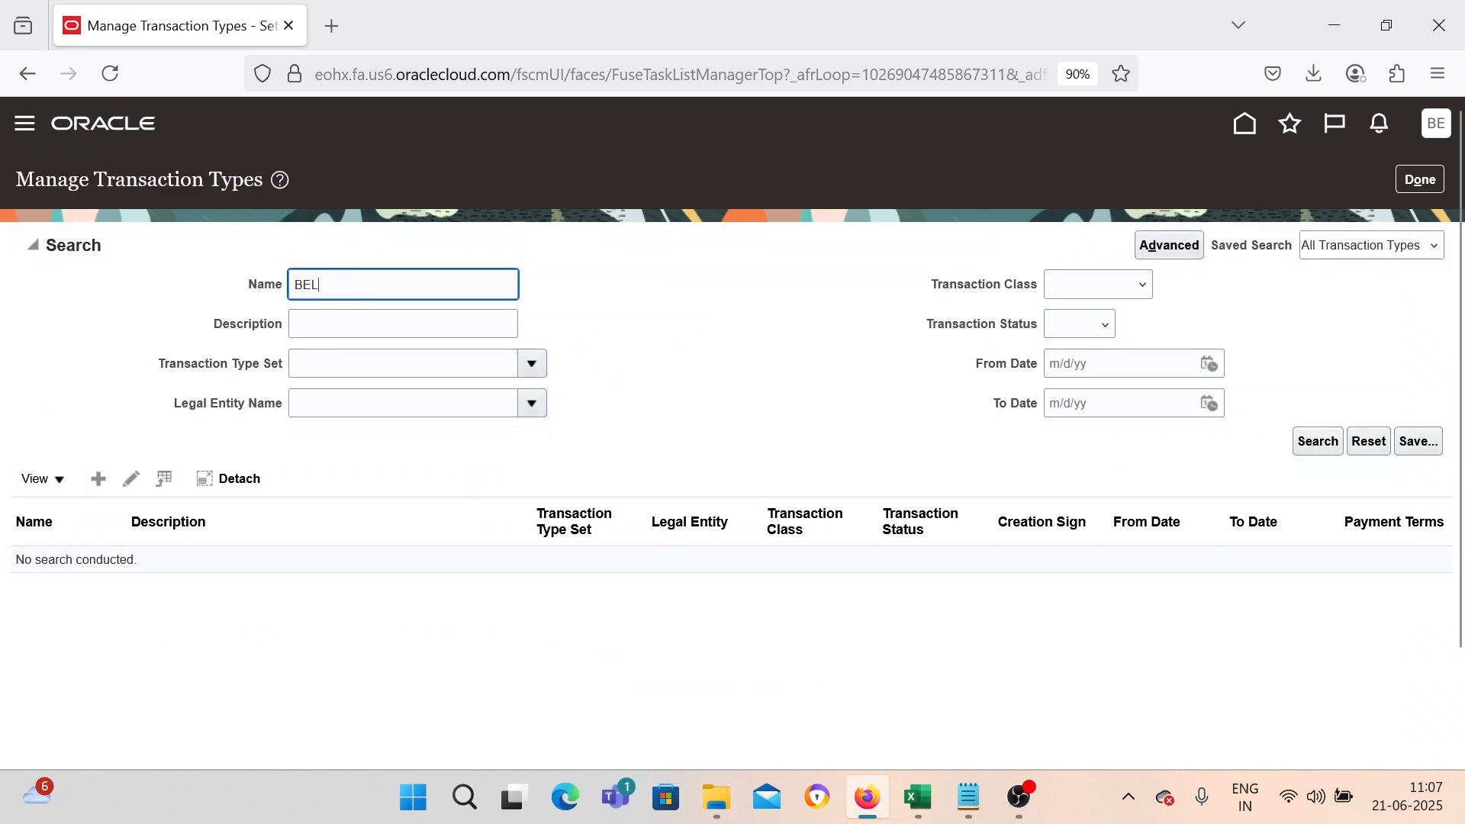
pyautogui.press('Return')
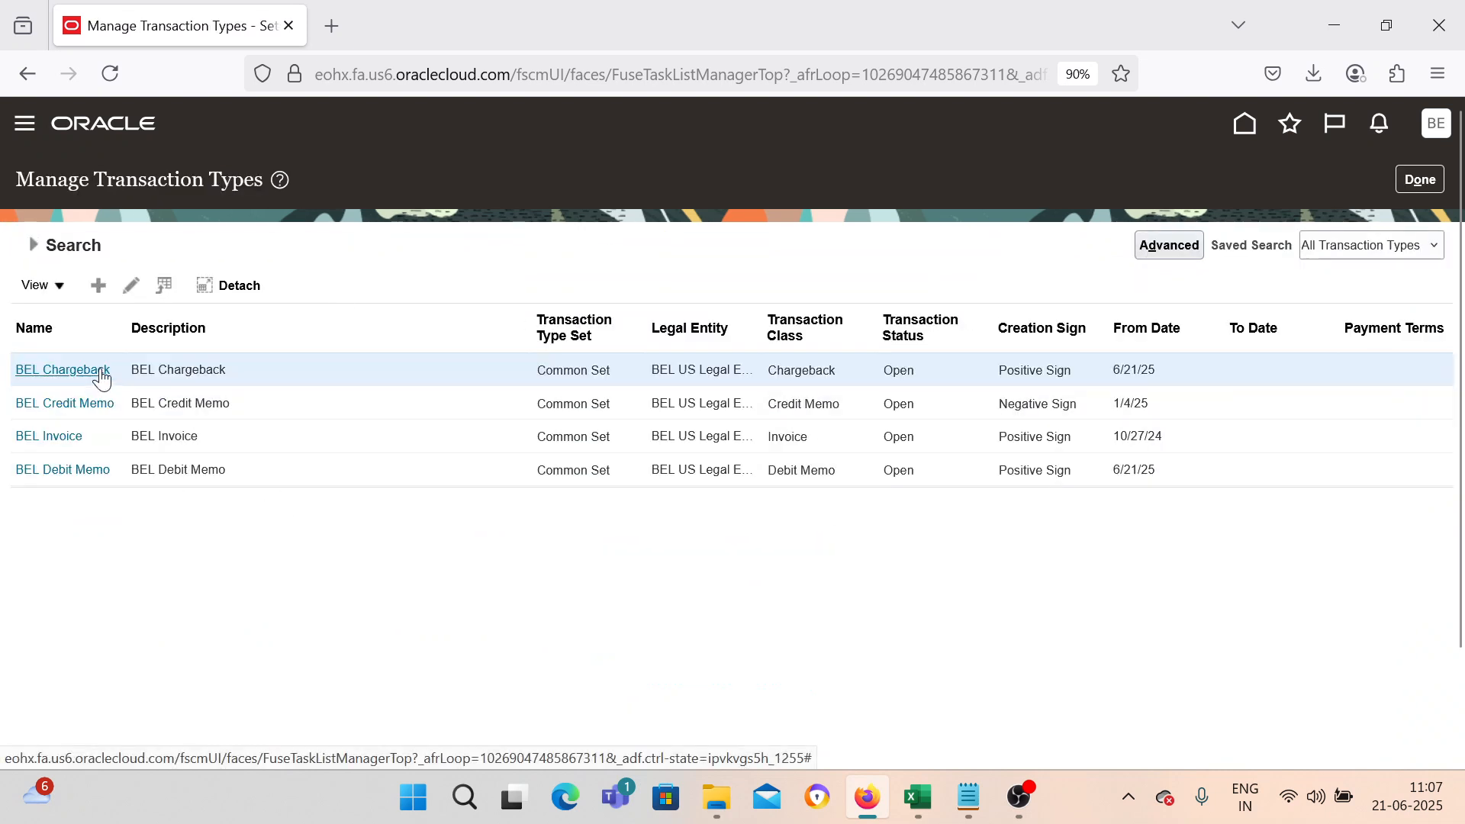
pyautogui.click(135, 276)
pyautogui.scroll(-2, 513, 539)
pyautogui.scroll(2, 519, 539)
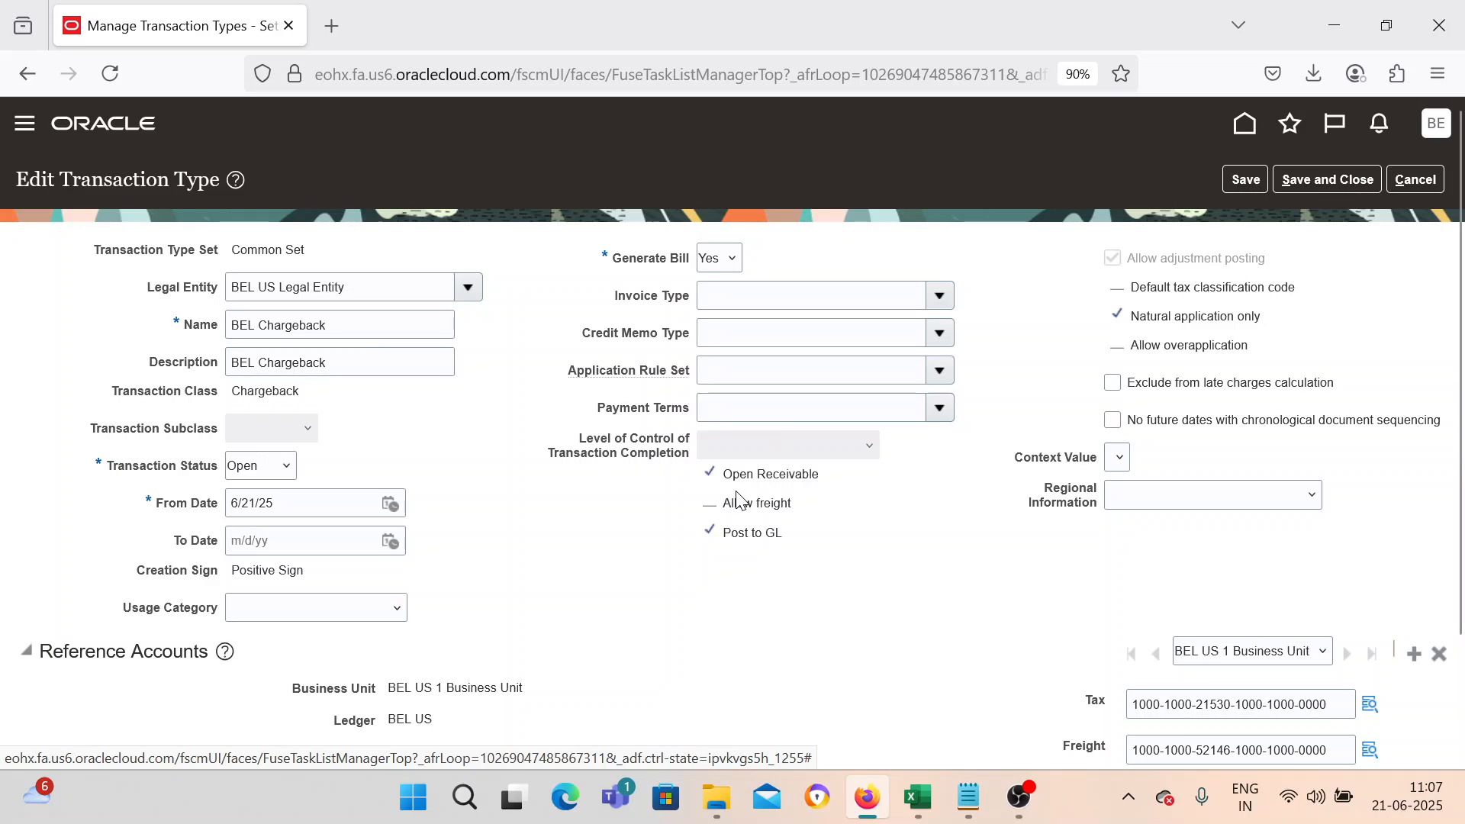
# Review the chargeback type's transaction class and creation sign, then save and close and finish the task.
pyautogui.scroll(-2, 752, 504)
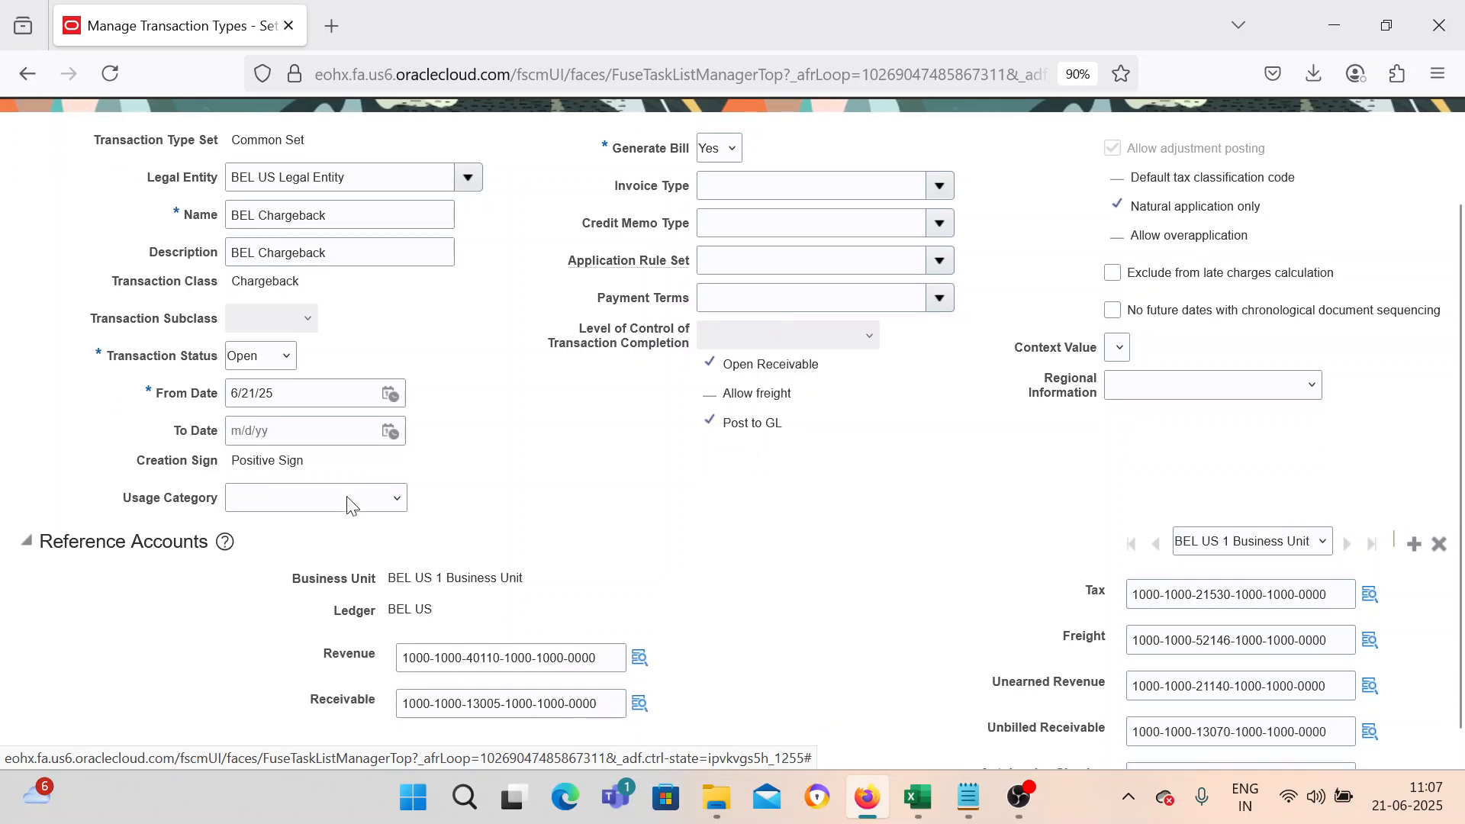
pyautogui.moveTo(230, 461); pyautogui.dragTo(324, 464)
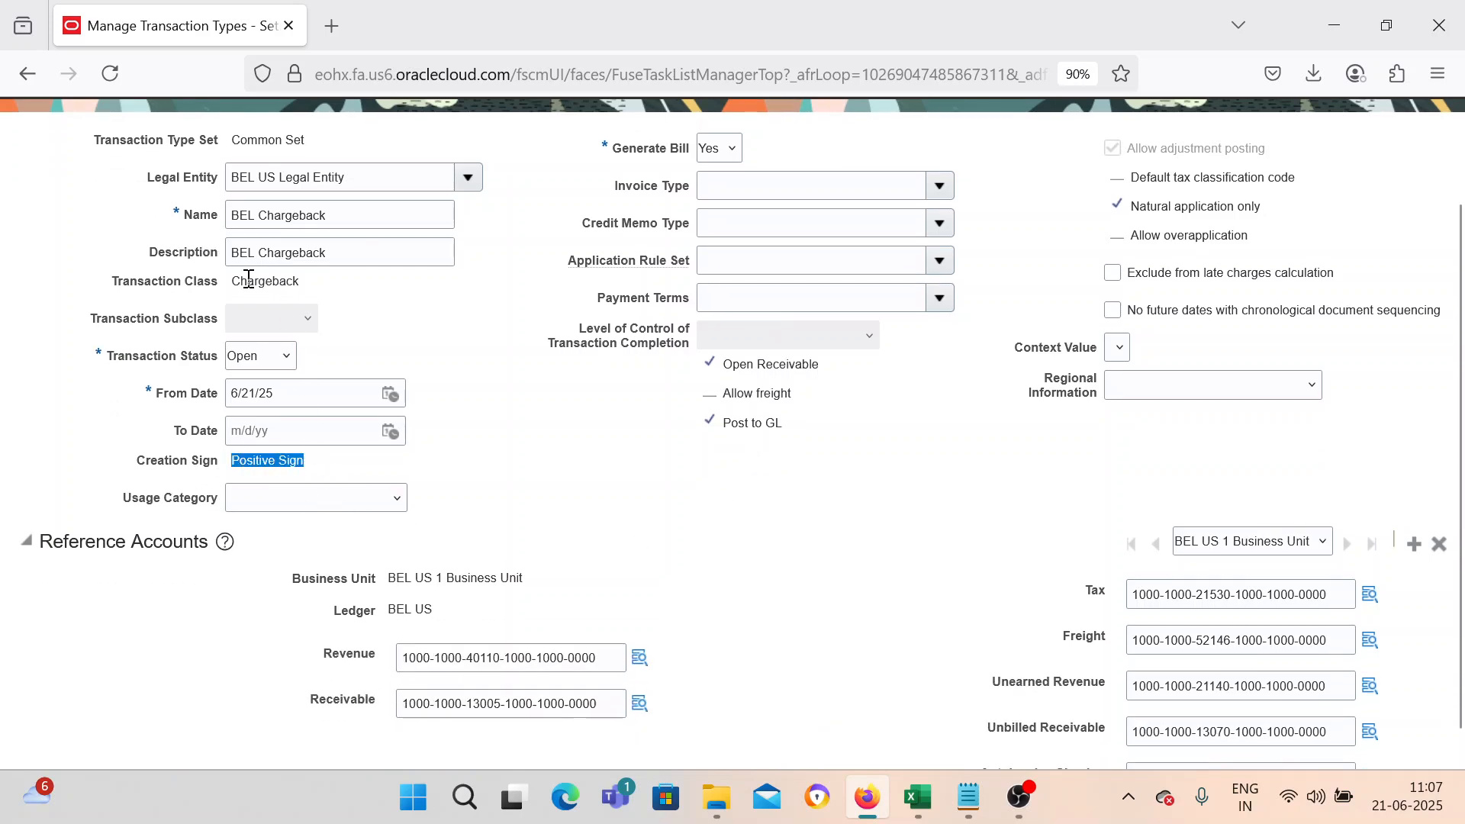
pyautogui.moveTo(231, 281); pyautogui.dragTo(319, 279)
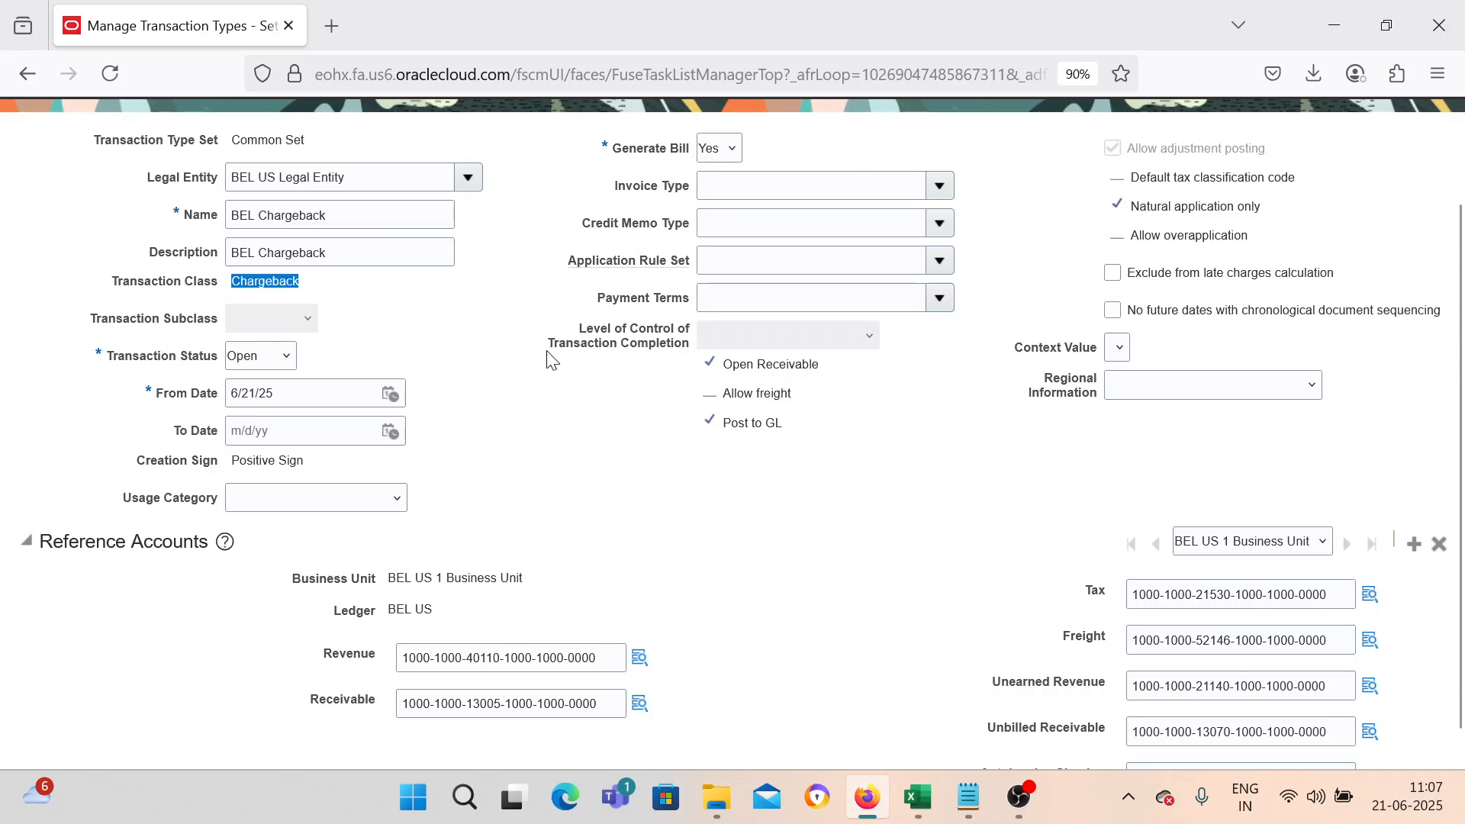
pyautogui.scroll(2, 898, 568)
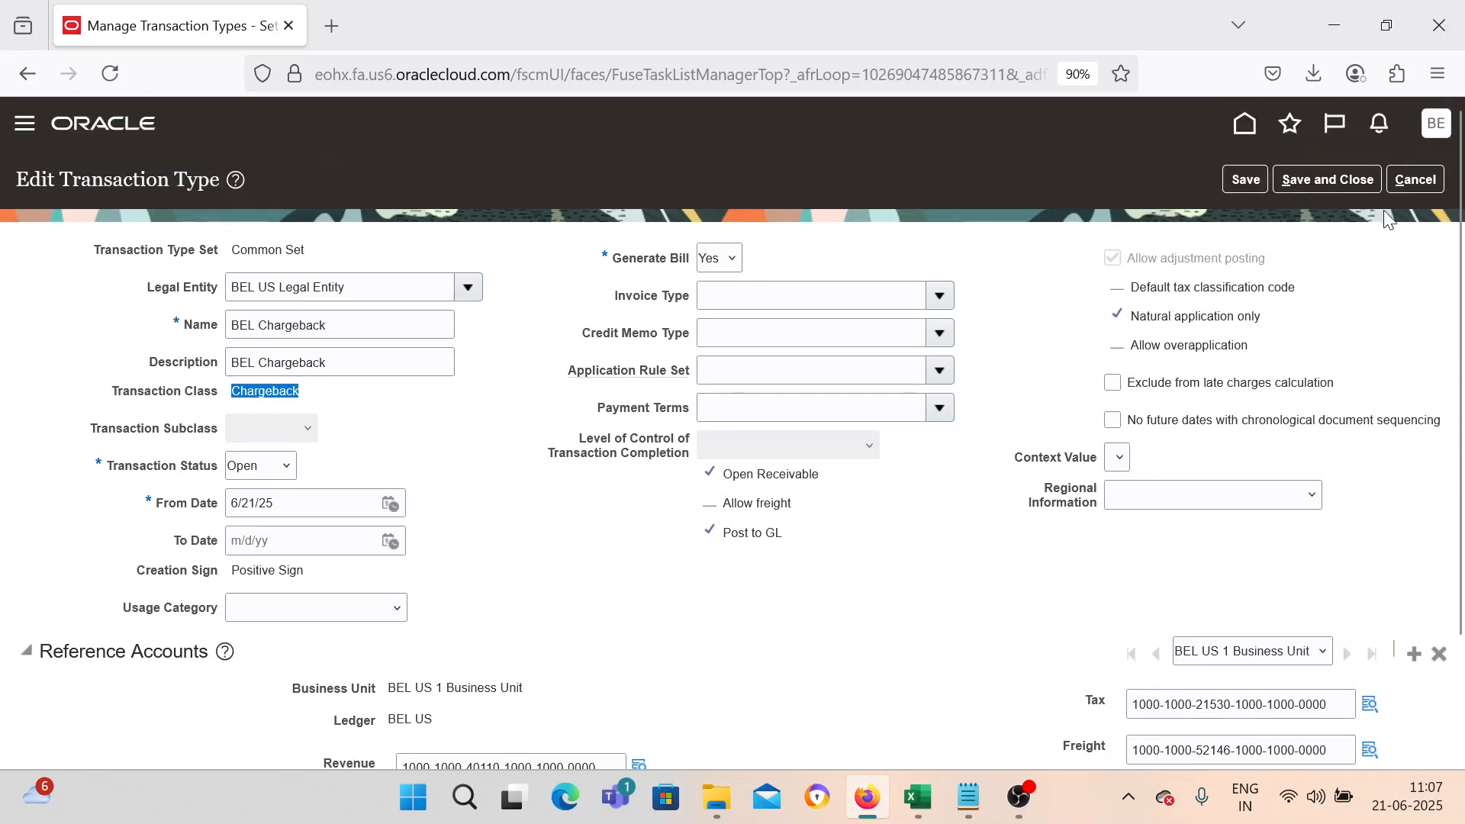
pyautogui.click(1348, 180)
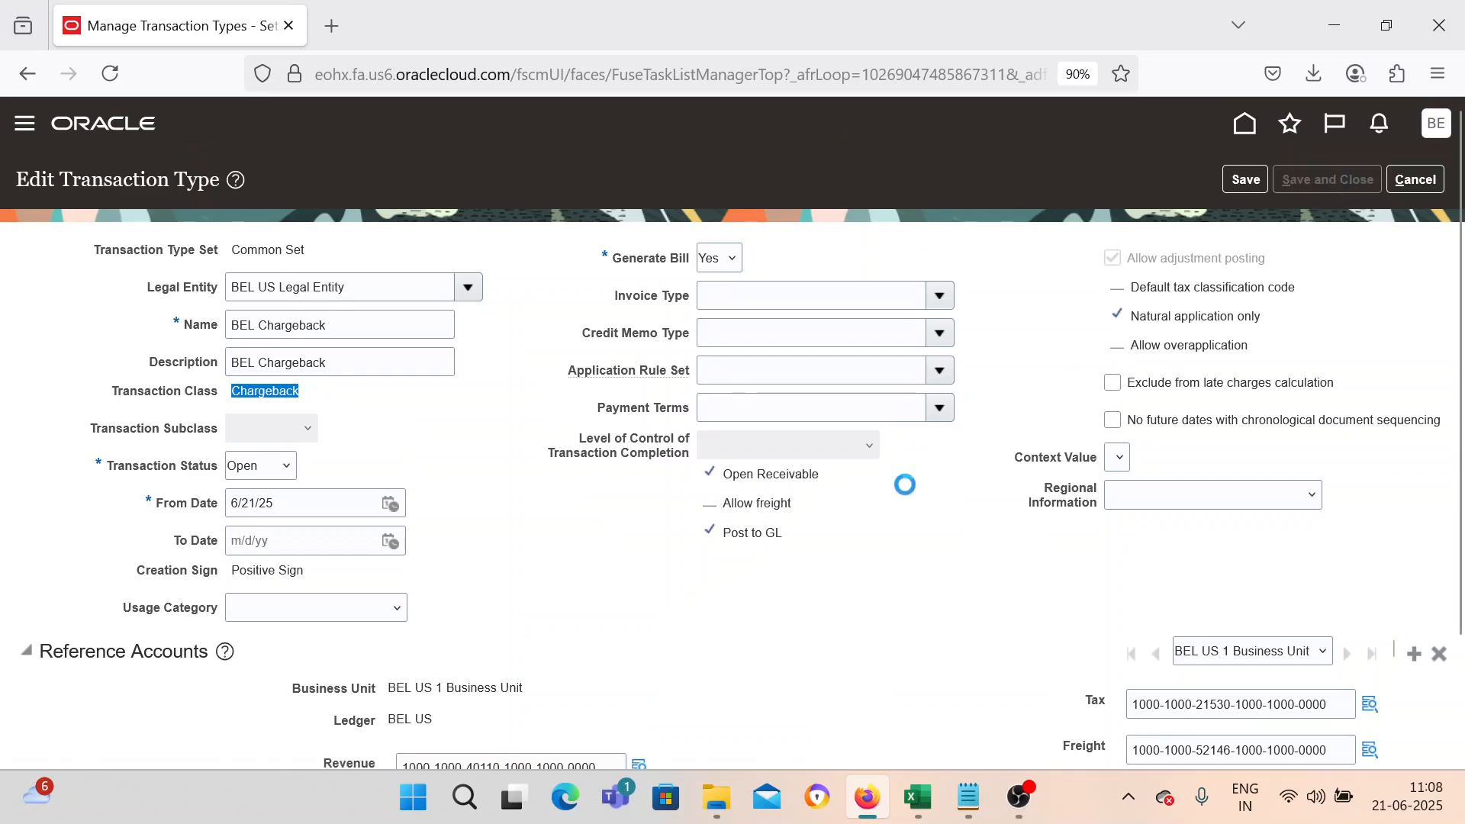
pyautogui.click(1442, 186)
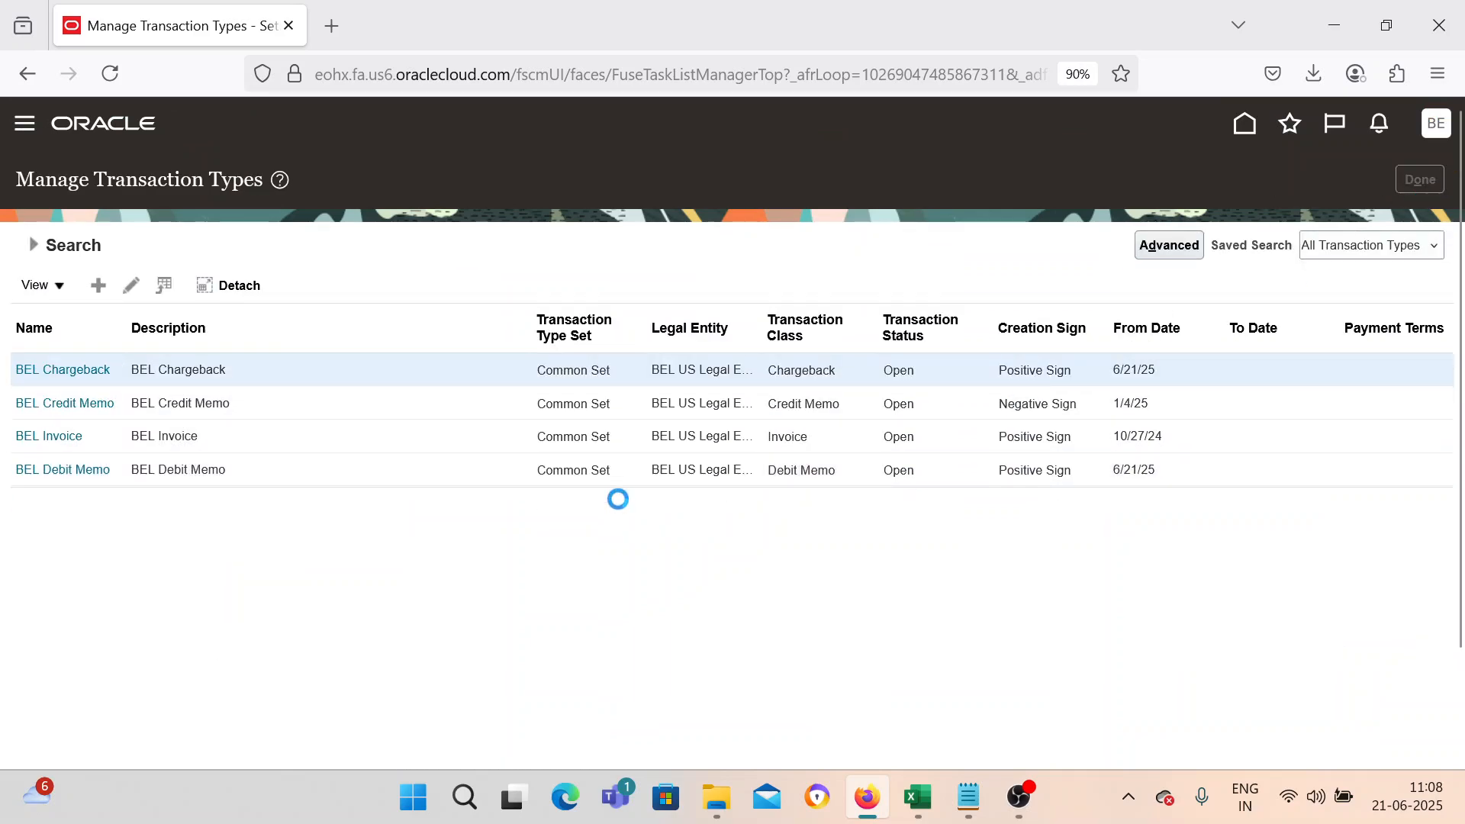
# Search tasks for 'Manage Rece' and open Manage Receivables Activities.
pyautogui.moveTo(776, 272); pyautogui.dragTo(718, 275)
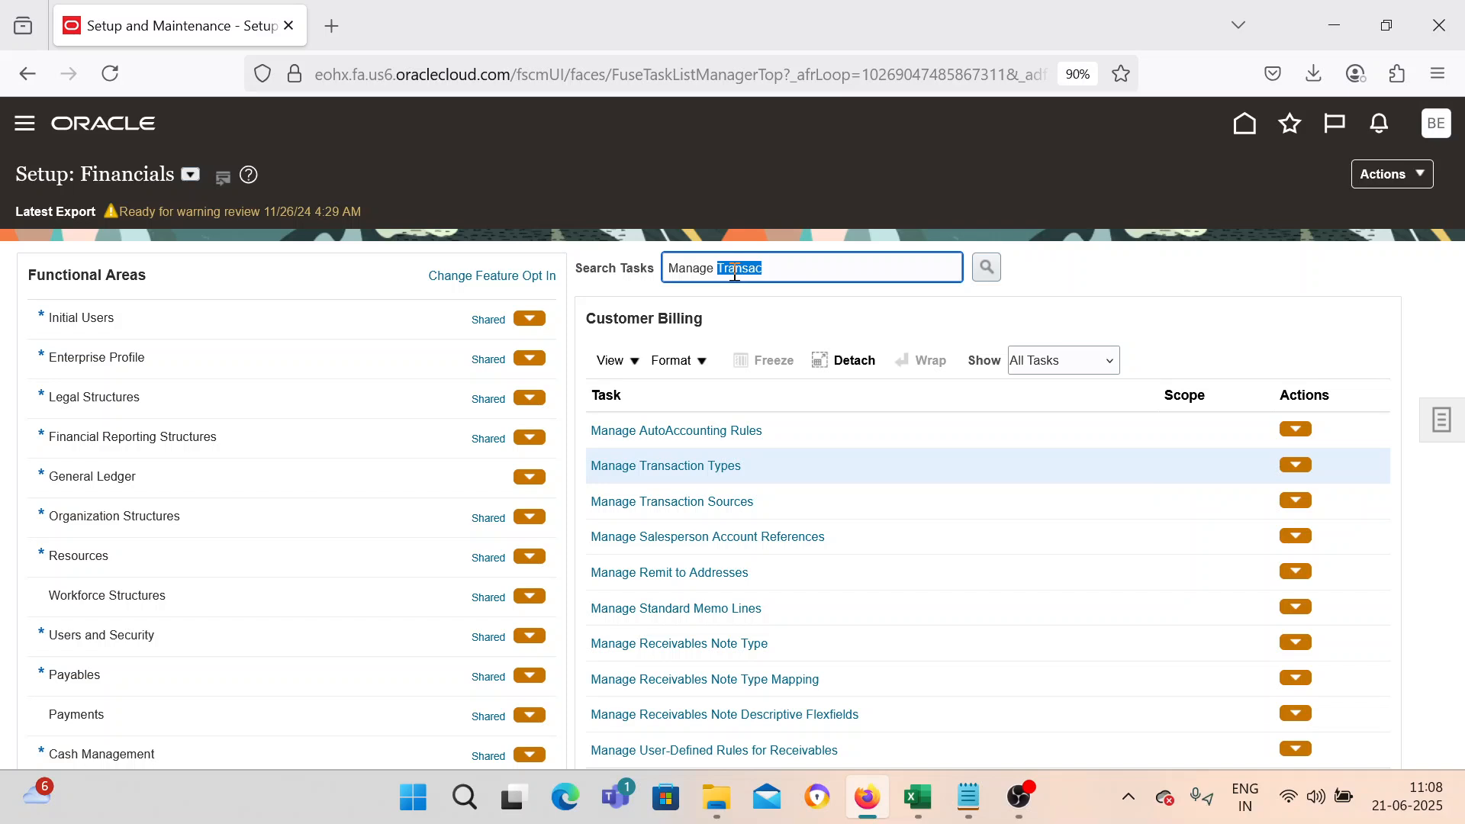
pyautogui.write('Rece')
pyautogui.press('Return')
pyautogui.click(527, 303)
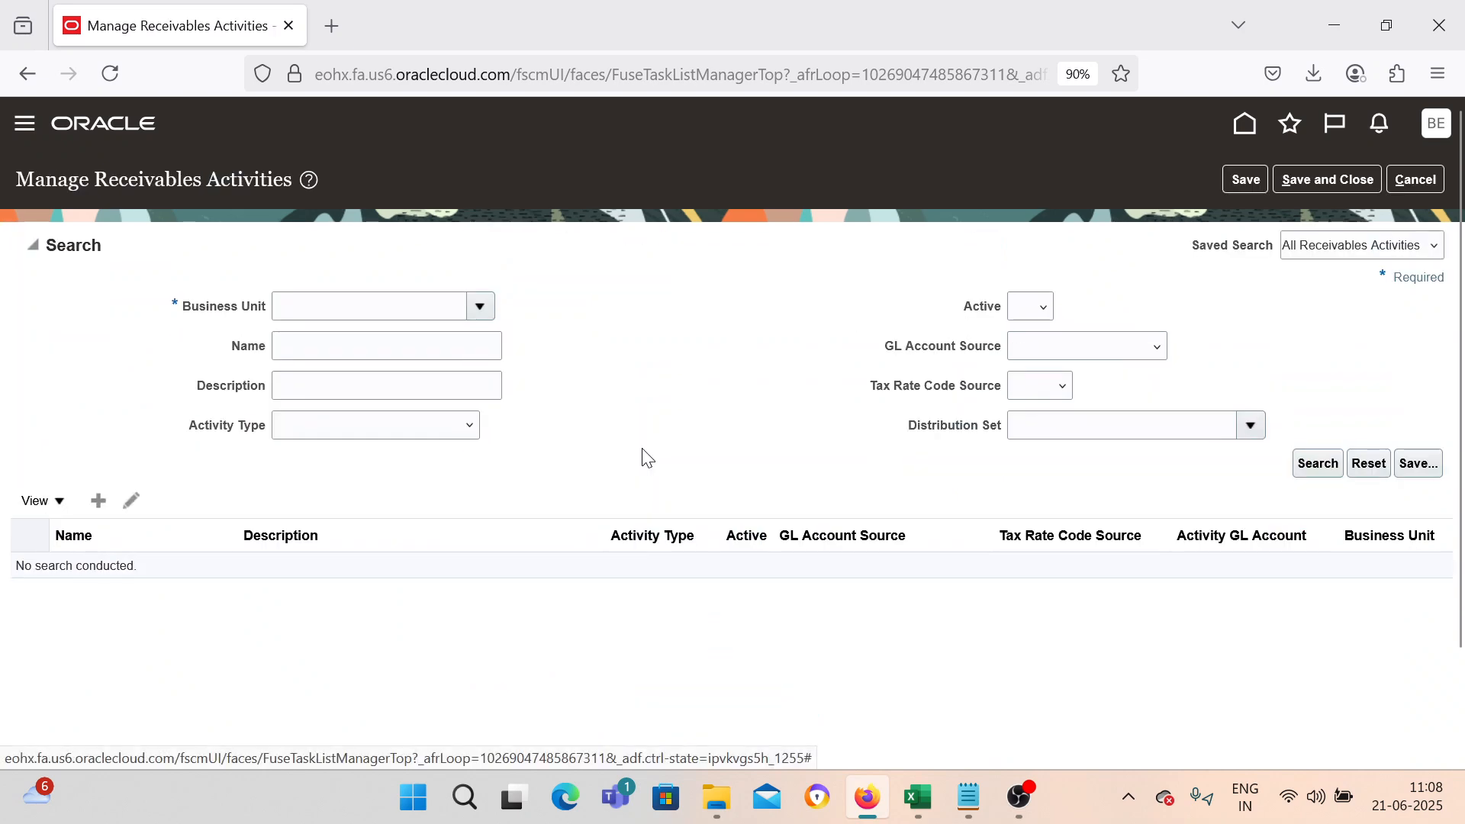
# Search receivables activities for BEL US 1 Business Unit and open the BEL Chargeback activity.
pyautogui.click(480, 306)
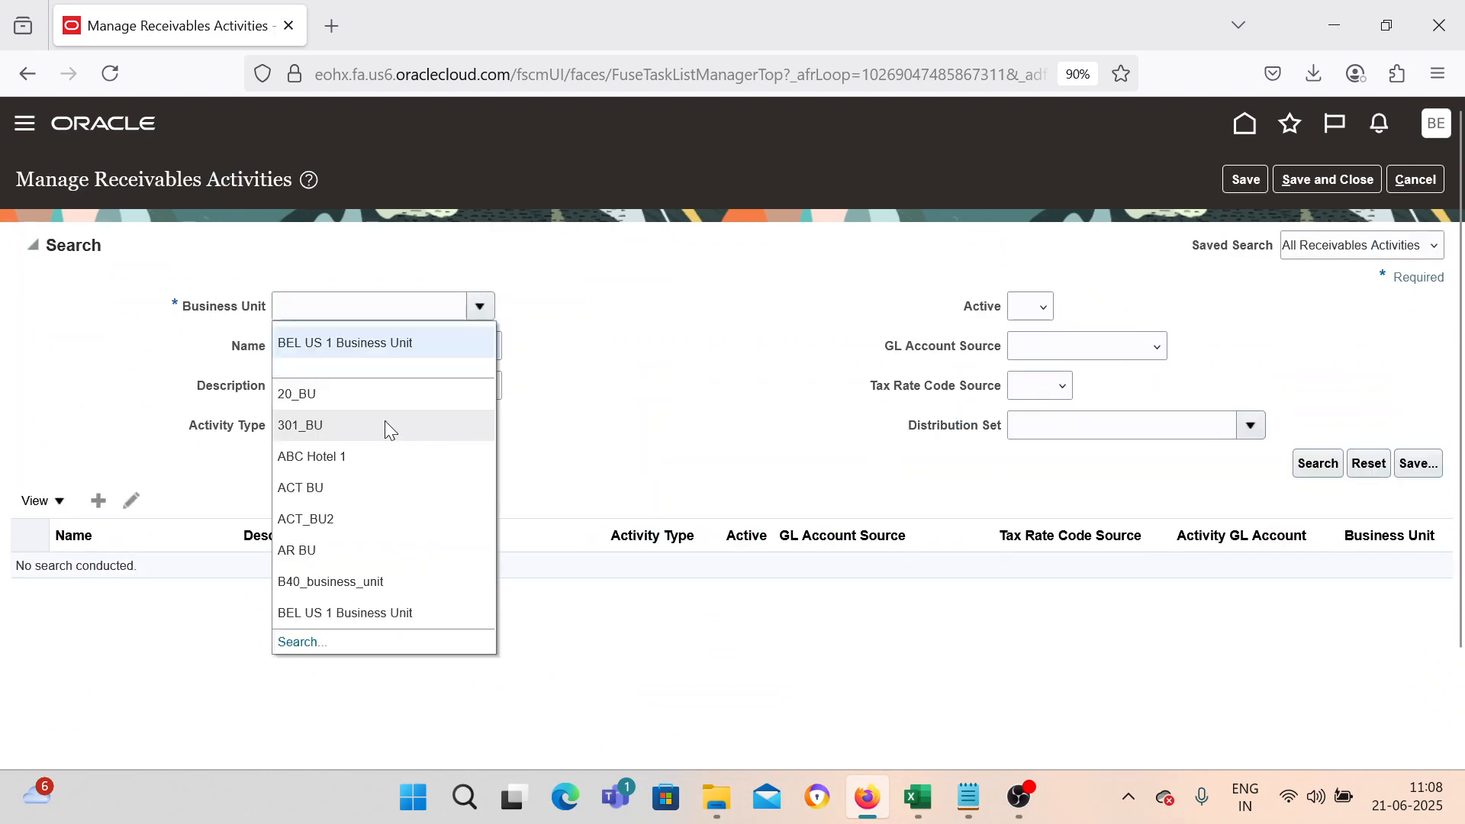
pyautogui.click(412, 340)
pyautogui.click(1314, 464)
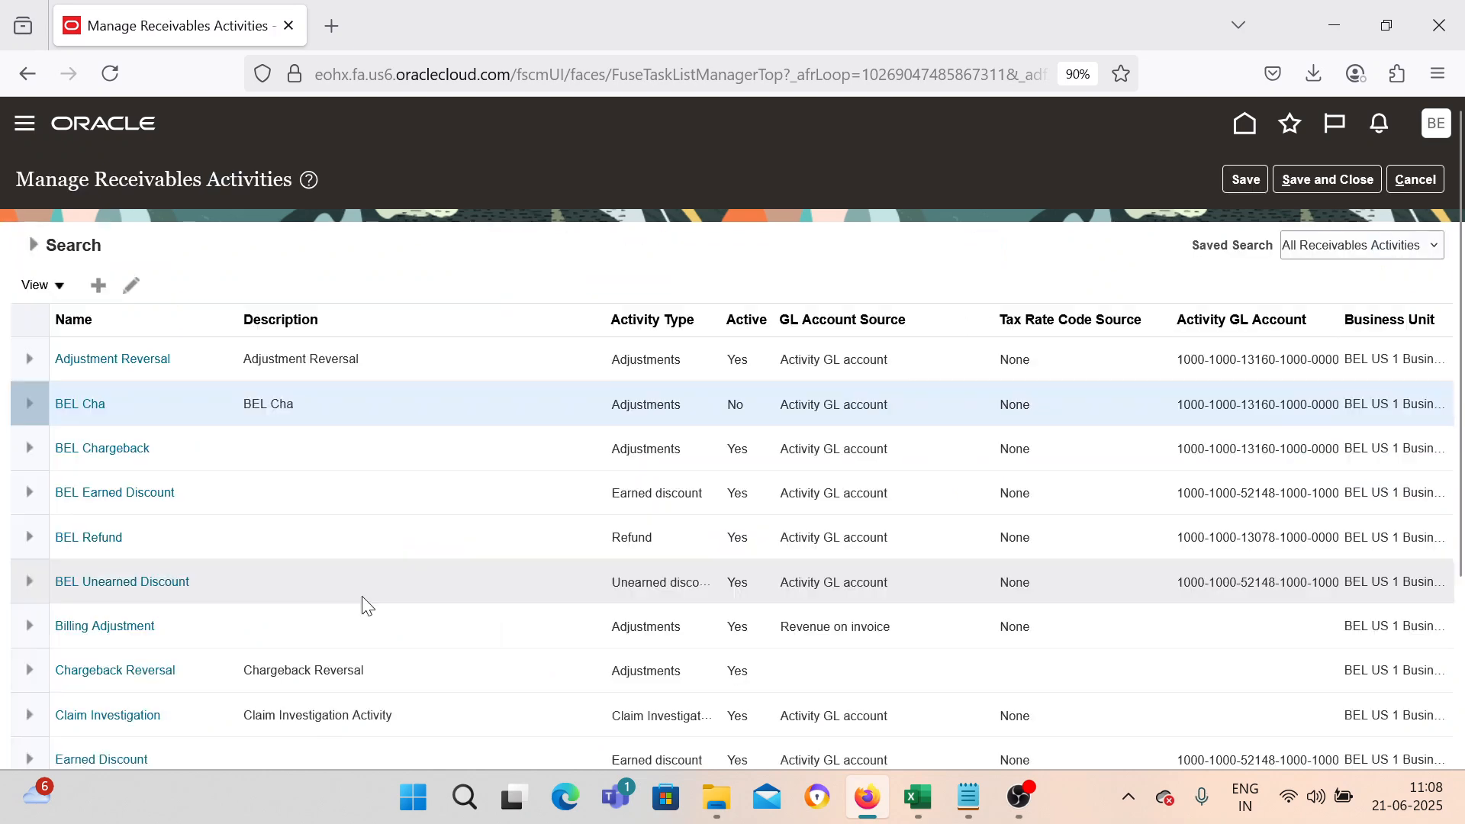
pyautogui.click(169, 446)
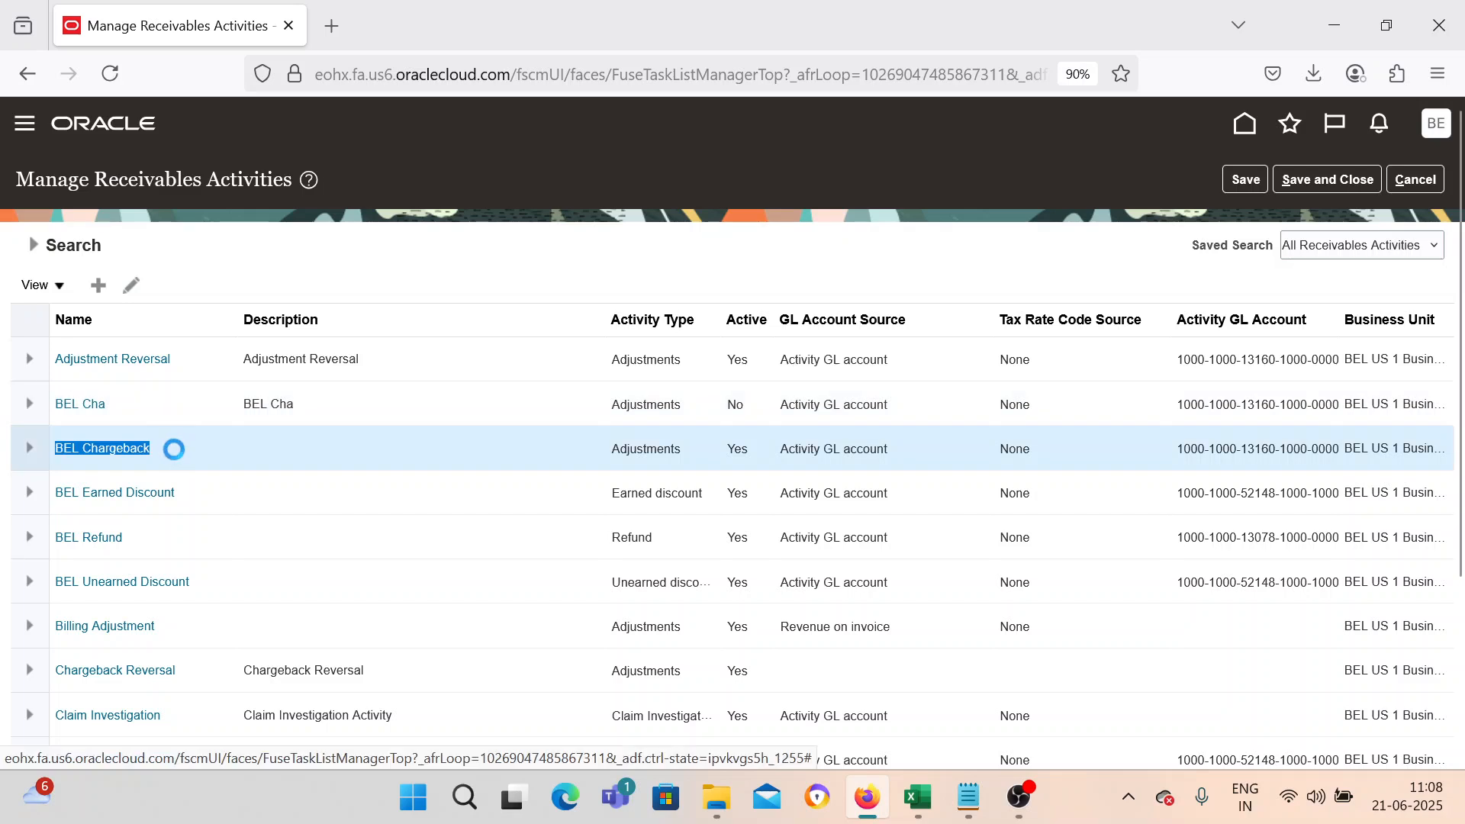
pyautogui.click(122, 448)
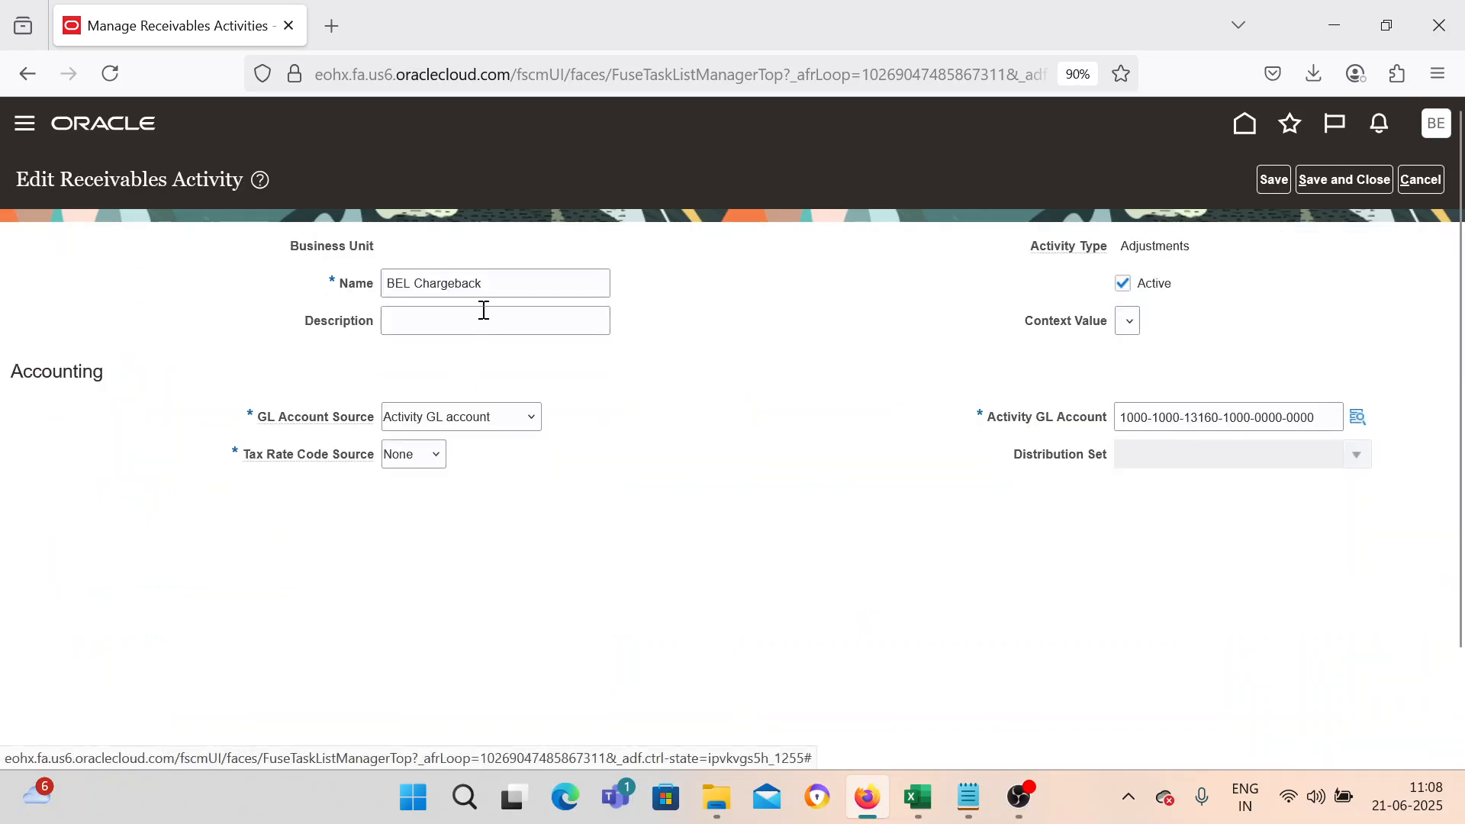
# Copy the activity name into the description so it reads BEL Chargeback.
pyautogui.doubleClick(429, 283)
pyautogui.hotkey('ctrl', 'a')
pyautogui.hotkey('ctrl', 'c')
pyautogui.click(425, 321)
pyautogui.hotkey('ctrl', 'v')
pyautogui.click(823, 441)
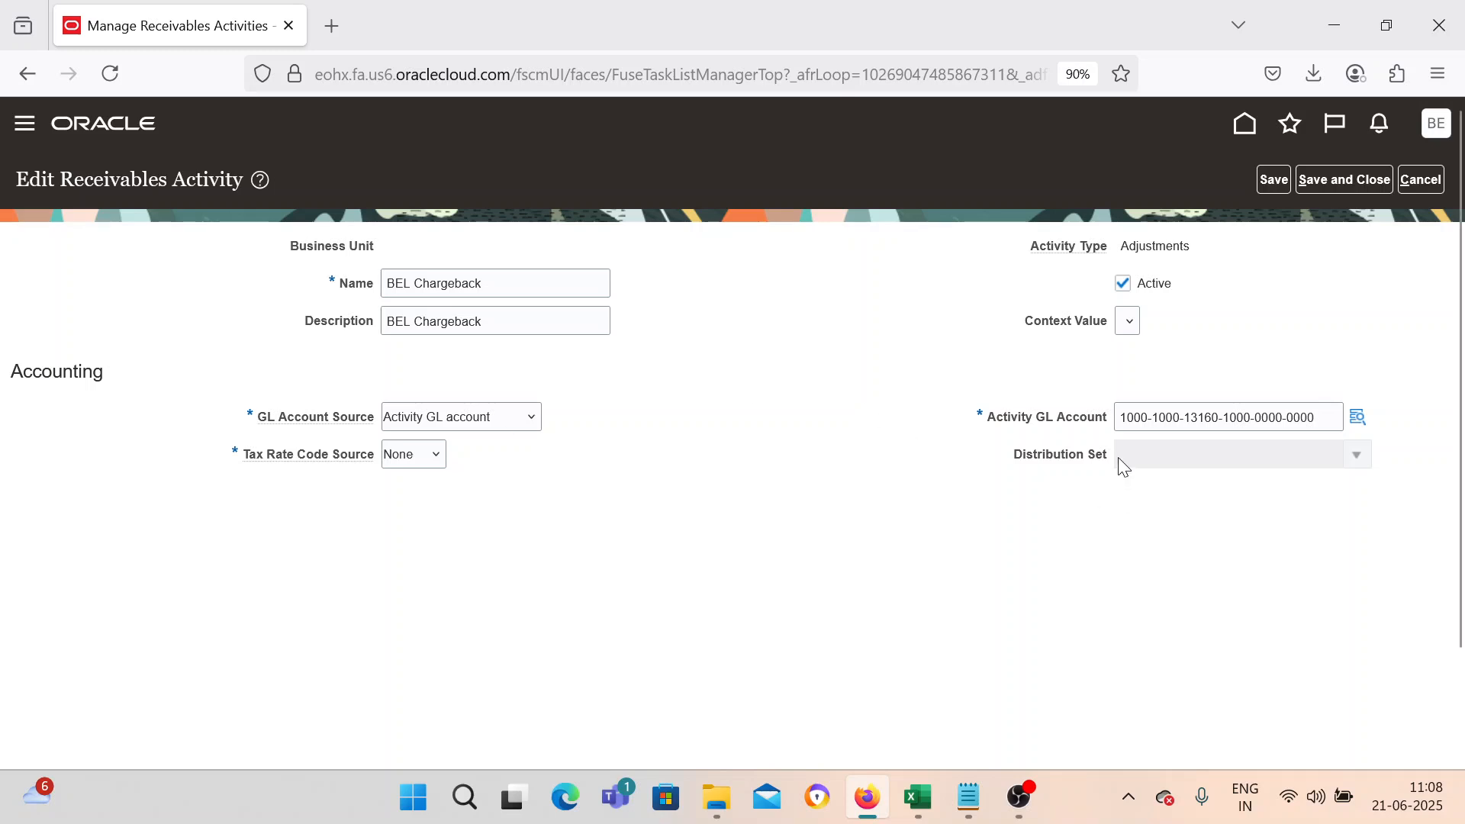
# Review the Activity GL Account segments, then save and close the BEL Chargeback activity.
pyautogui.click(1358, 416)
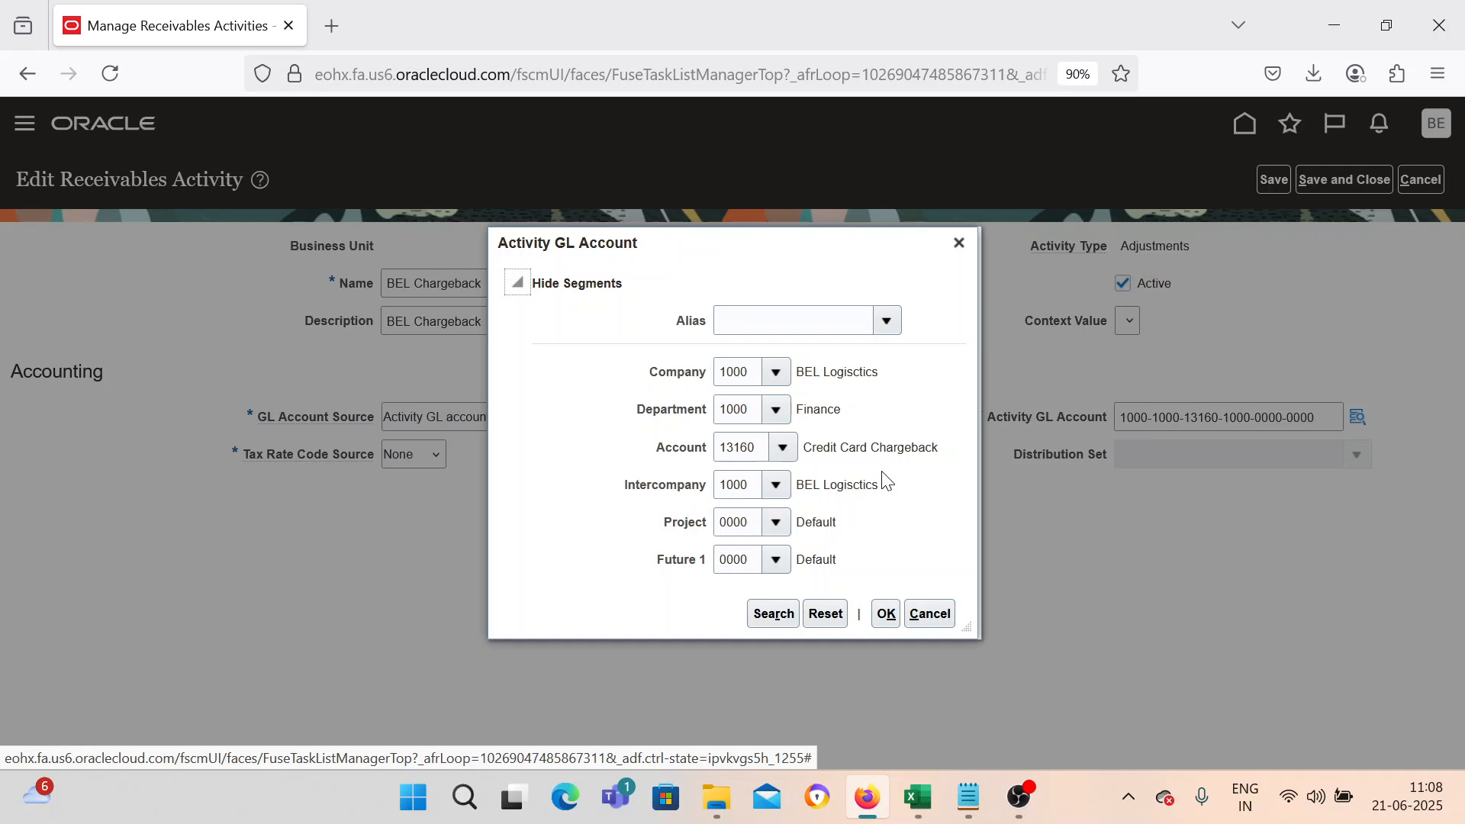
pyautogui.click(885, 614)
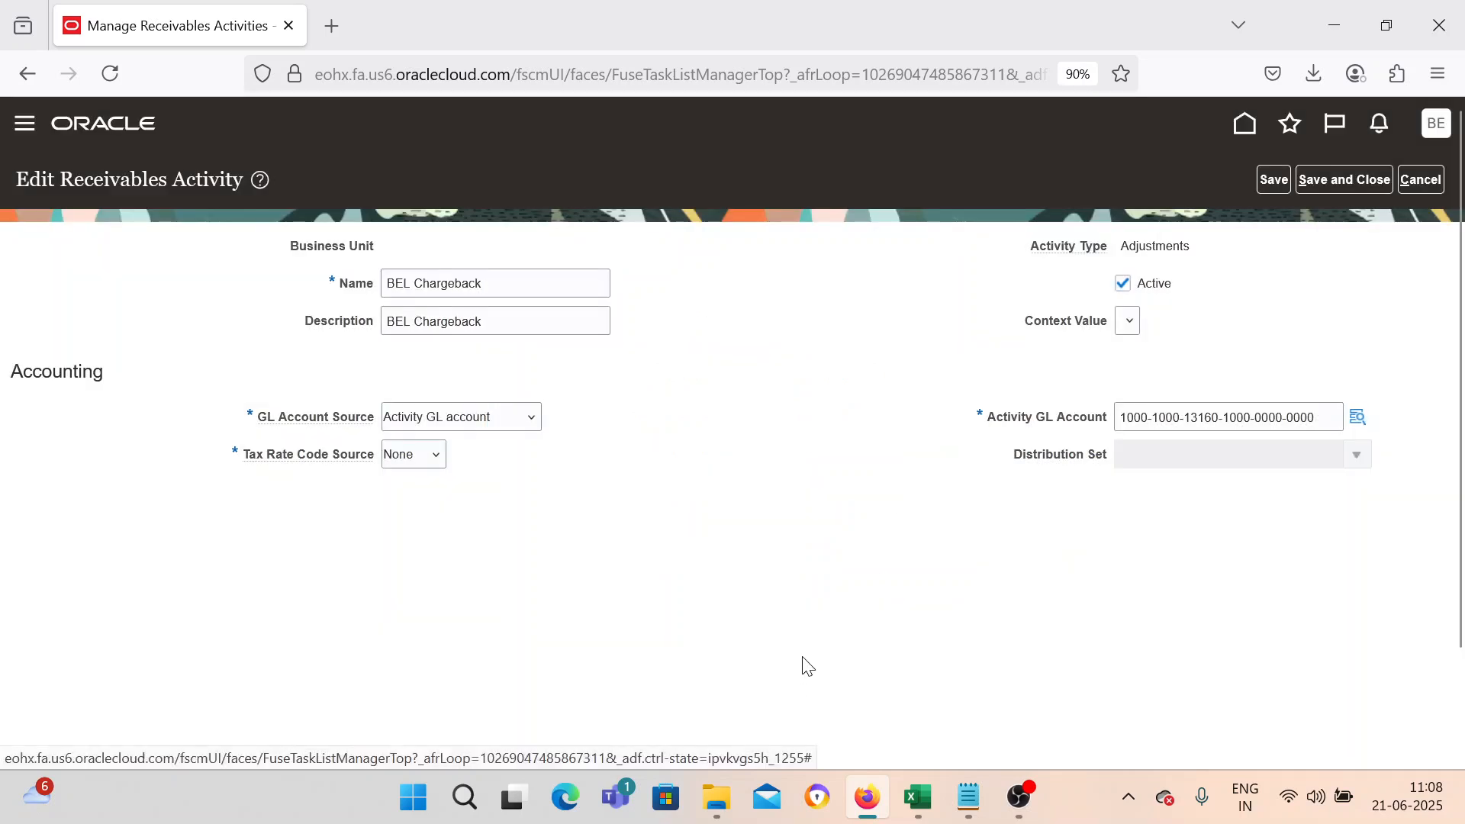
pyautogui.click(1309, 183)
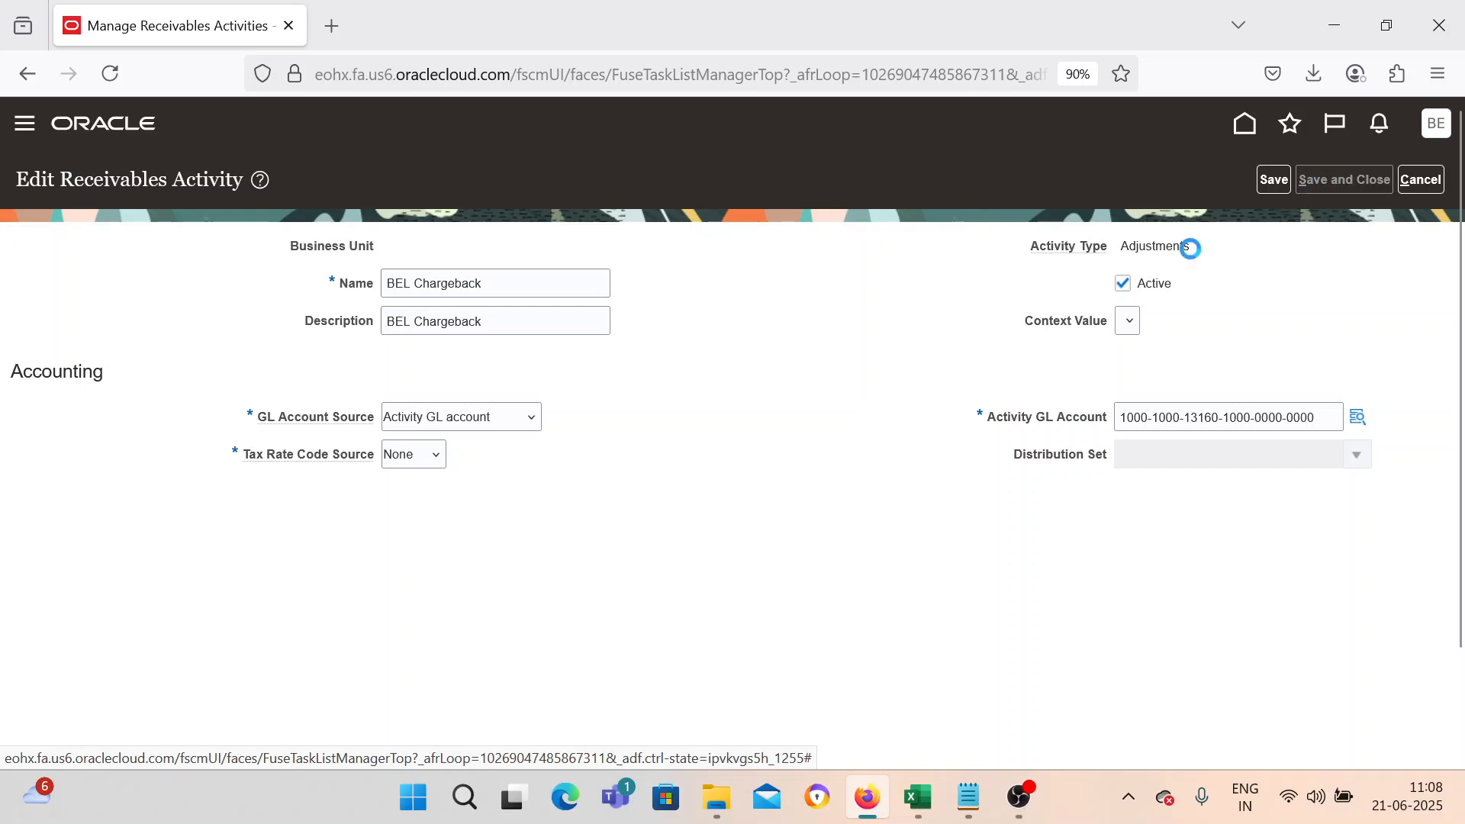
pyautogui.click(1341, 183)
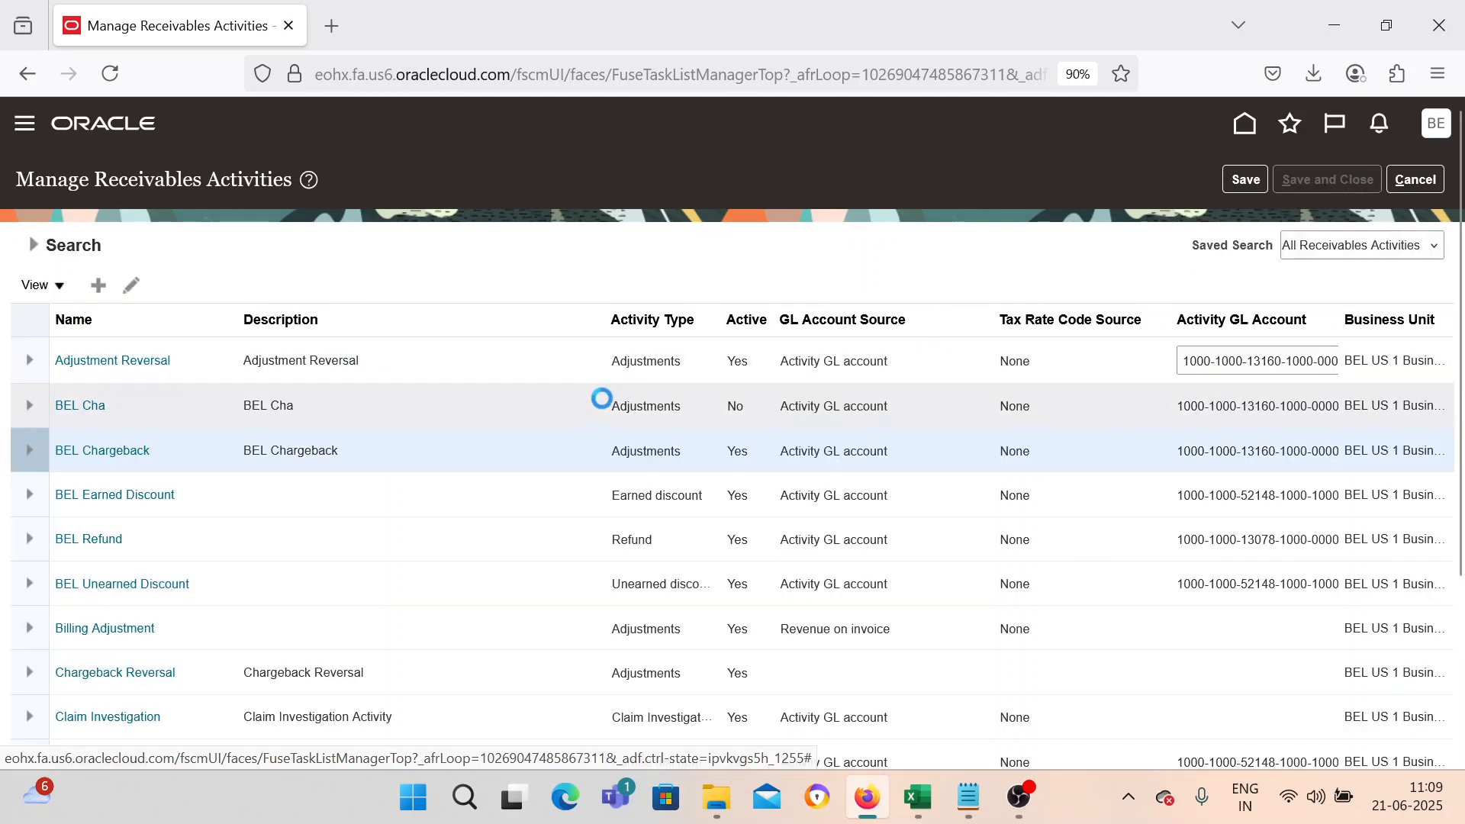
# Navigate to Receivables Billing and start creating a new transaction from the tasks panel.
pyautogui.click(25, 124)
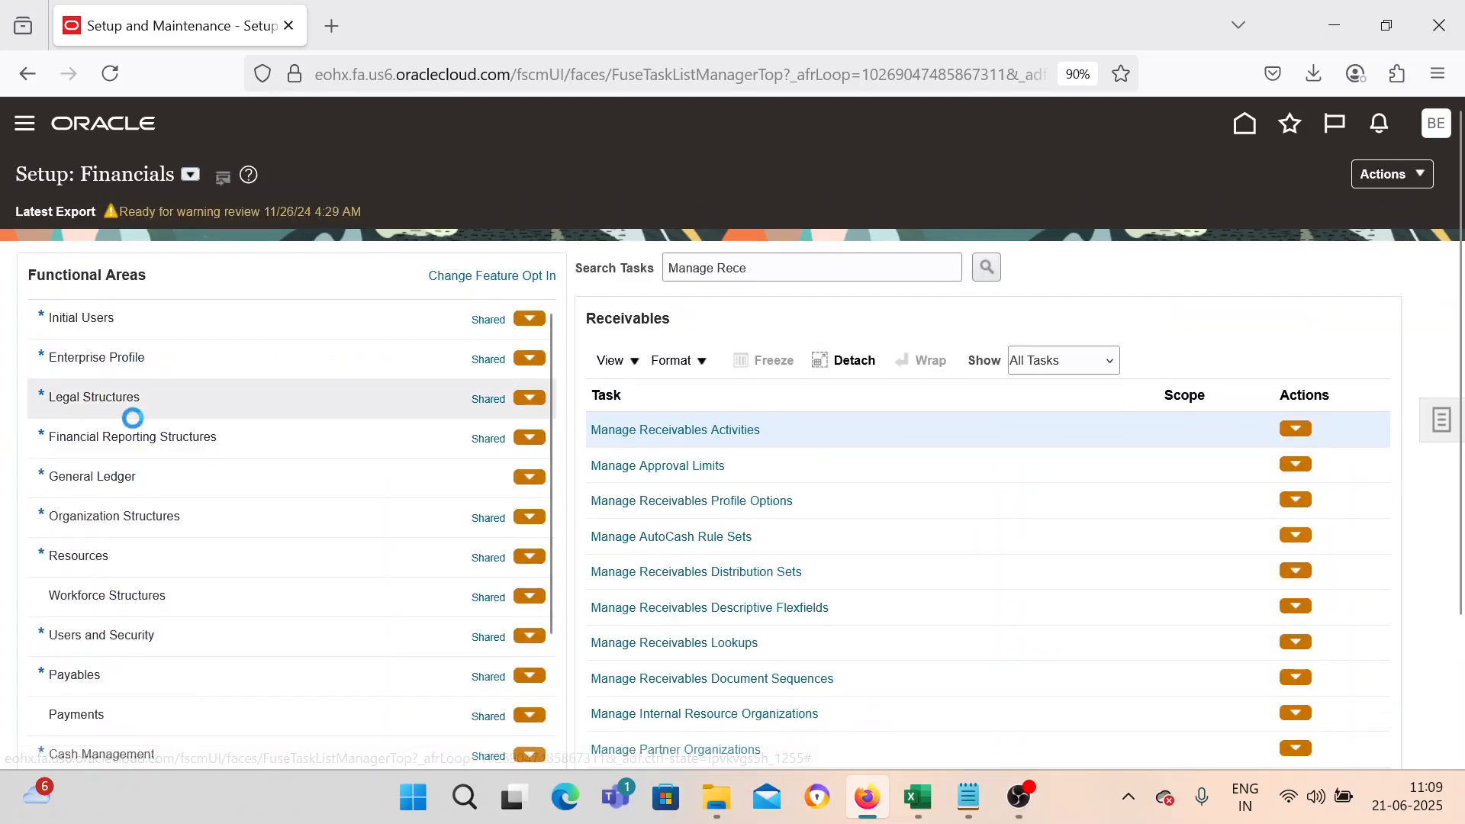
pyautogui.scroll(-5, 145, 451)
pyautogui.scroll(-2, 103, 556)
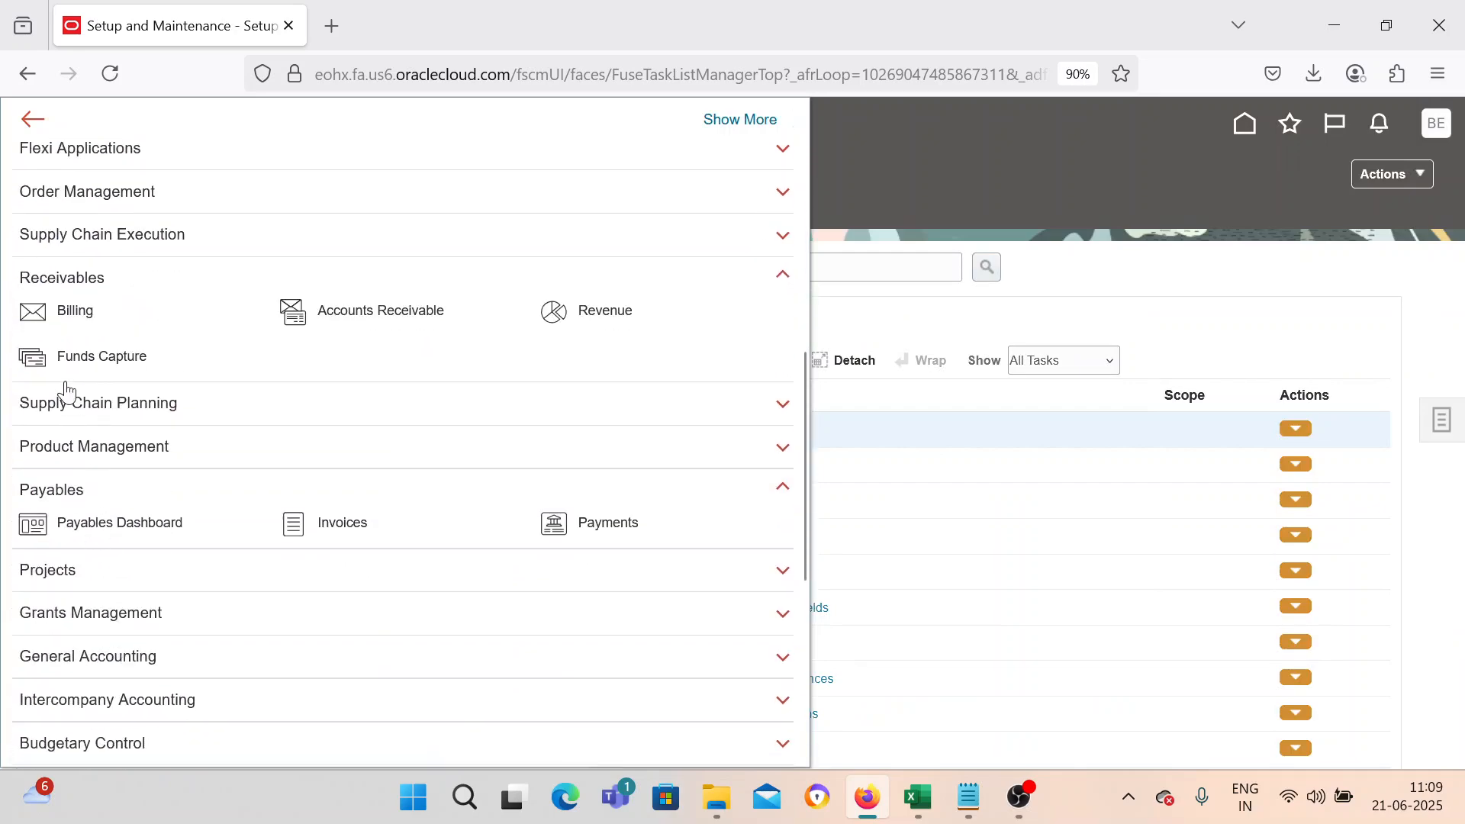
pyautogui.click(39, 319)
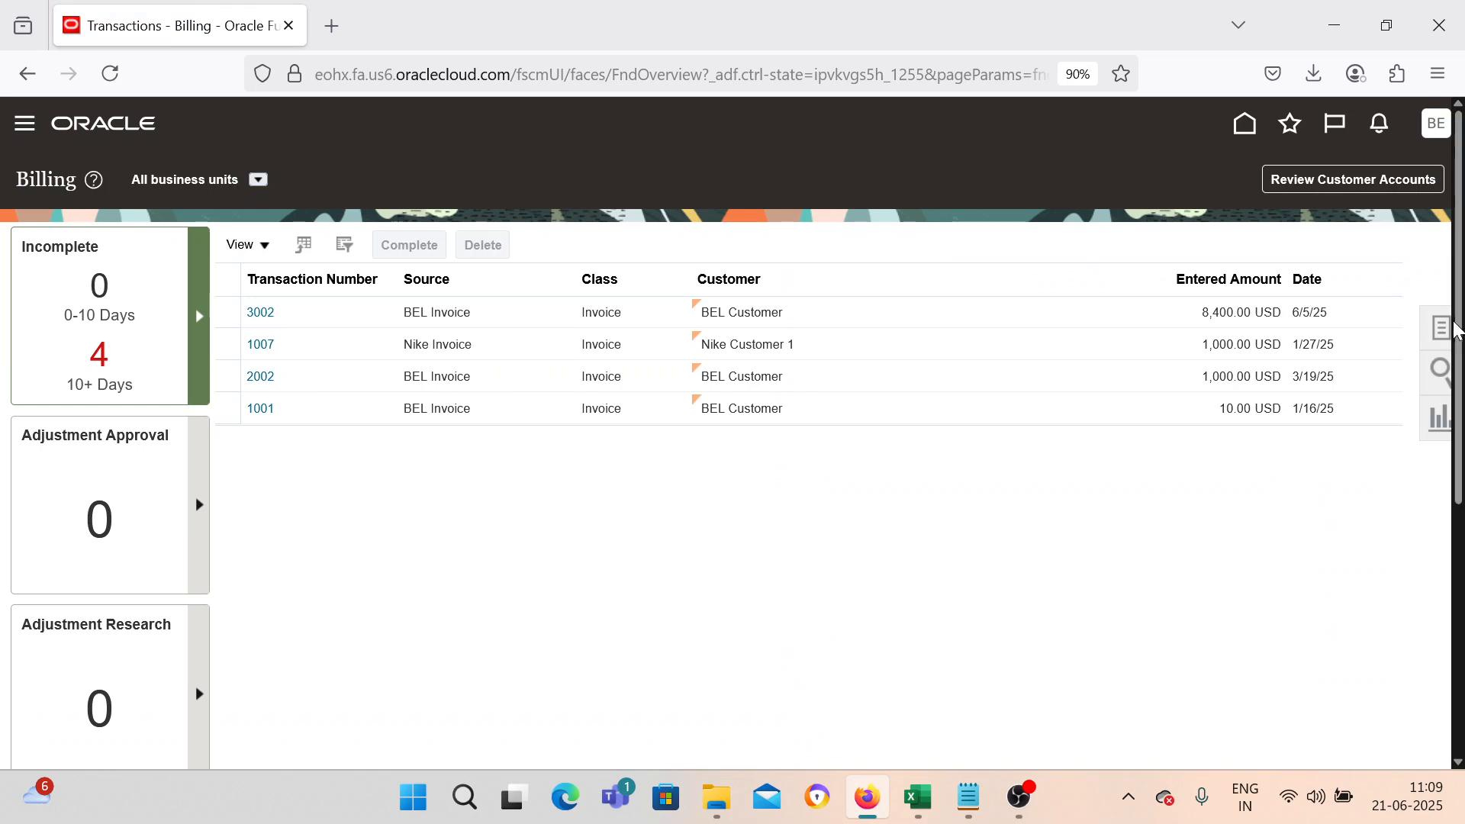
pyautogui.click(1442, 330)
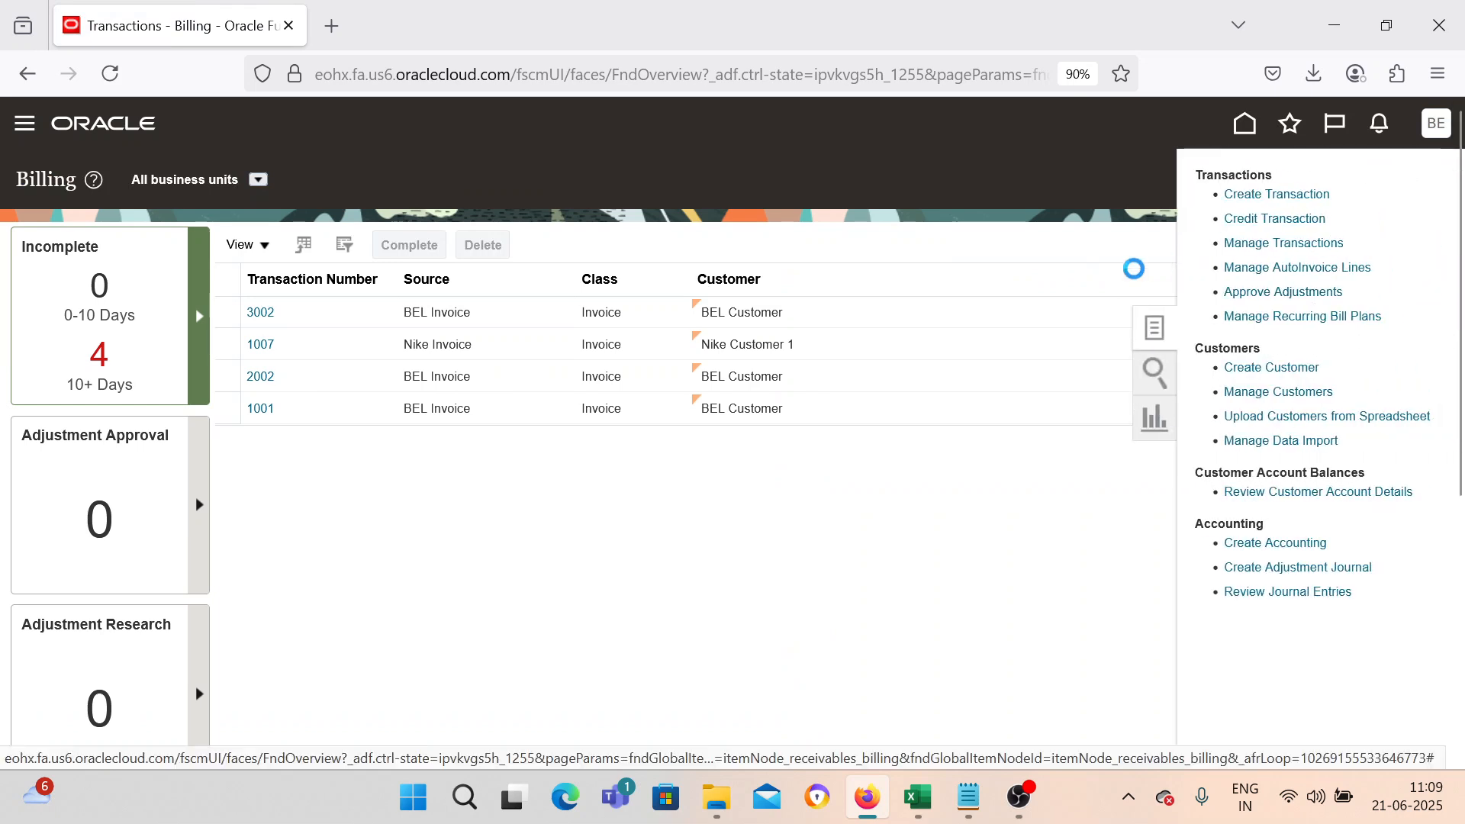
pyautogui.click(918, 797)
pyautogui.click(268, 492)
pyautogui.click(868, 798)
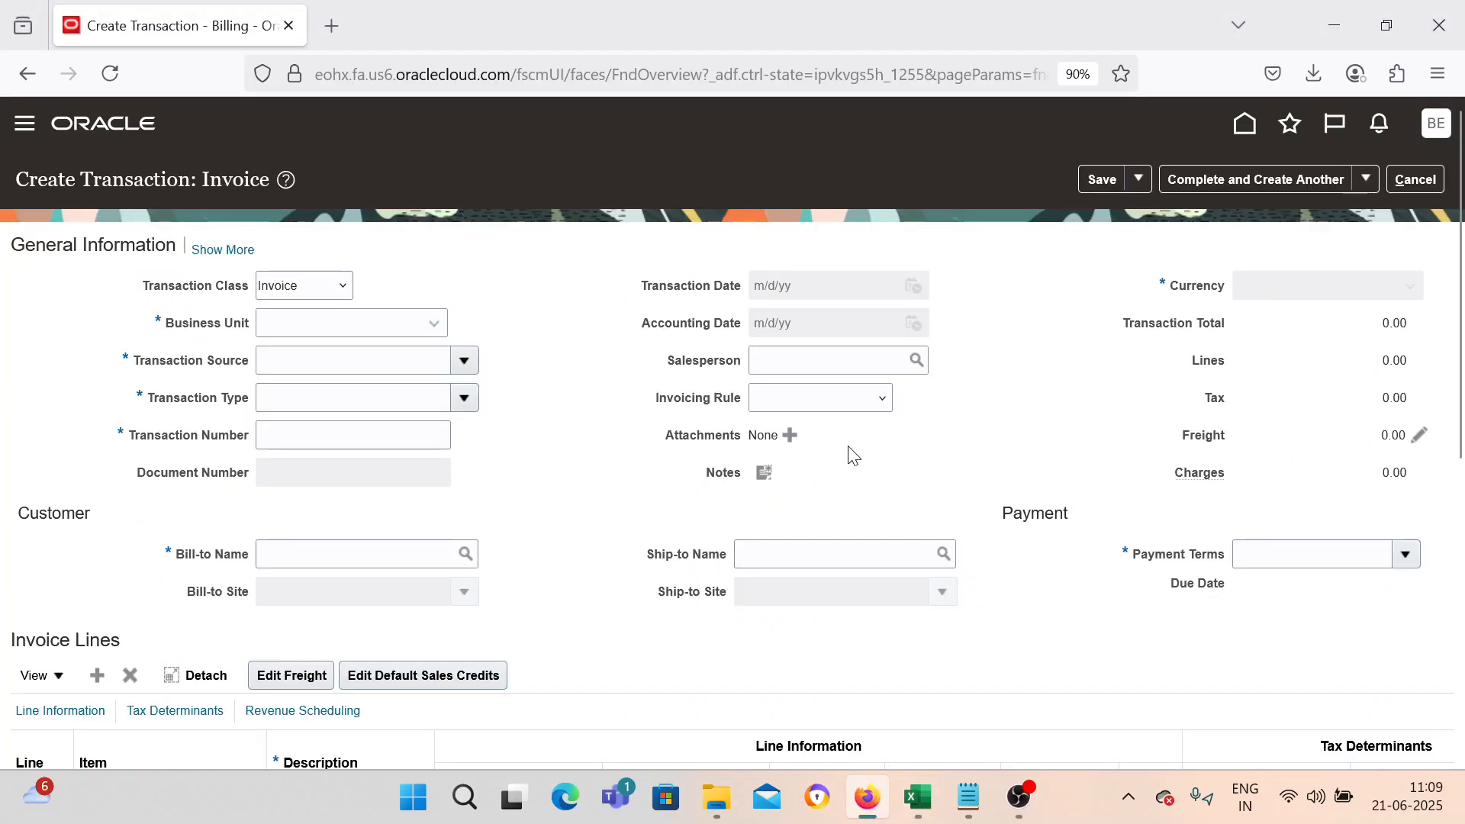
# Set the business unit to BEL US 1 Business Unit and the transaction source to BEL Invoice.
pyautogui.click(412, 324)
pyautogui.click(412, 425)
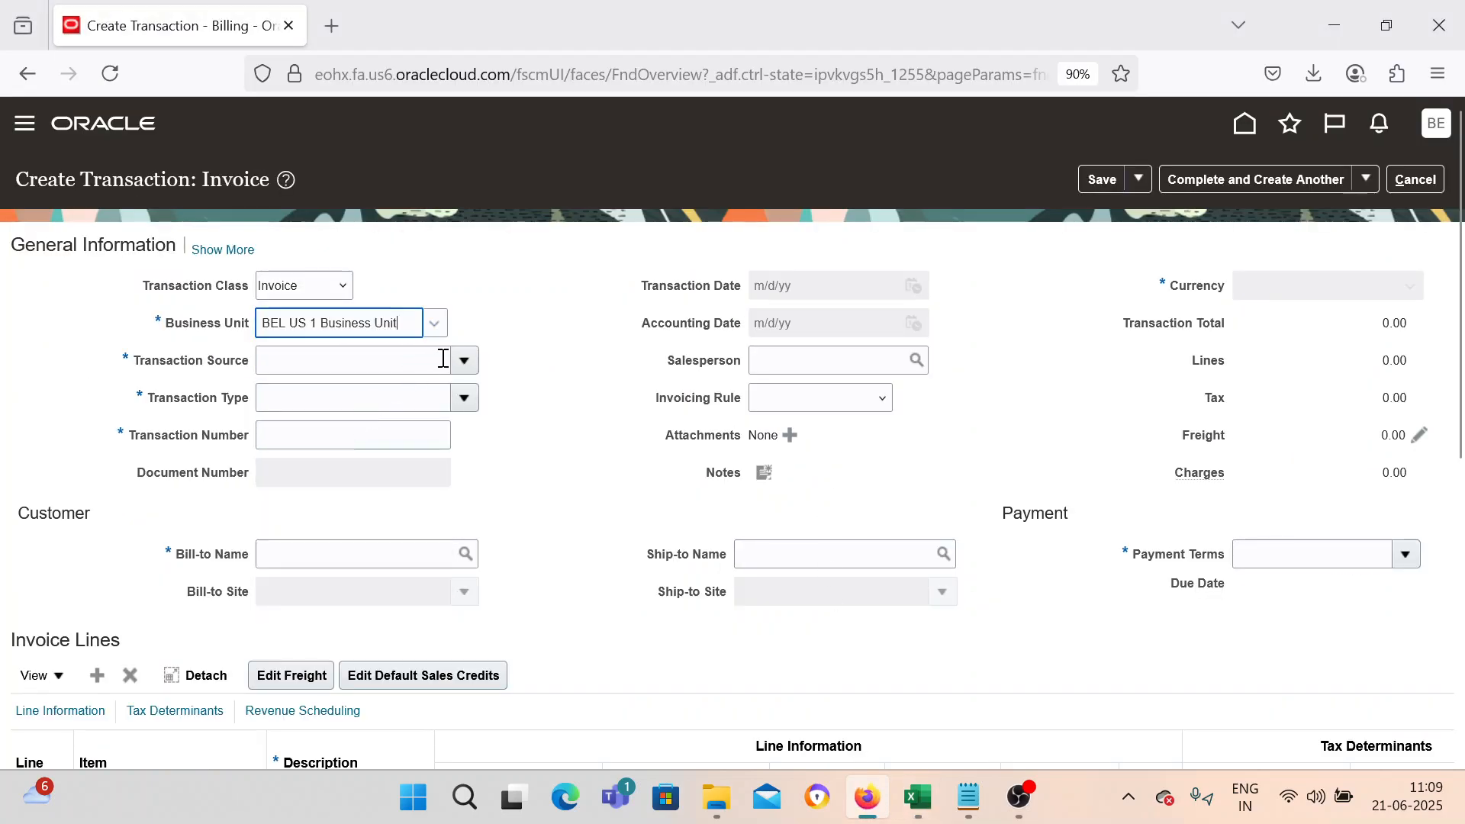
pyautogui.click(464, 361)
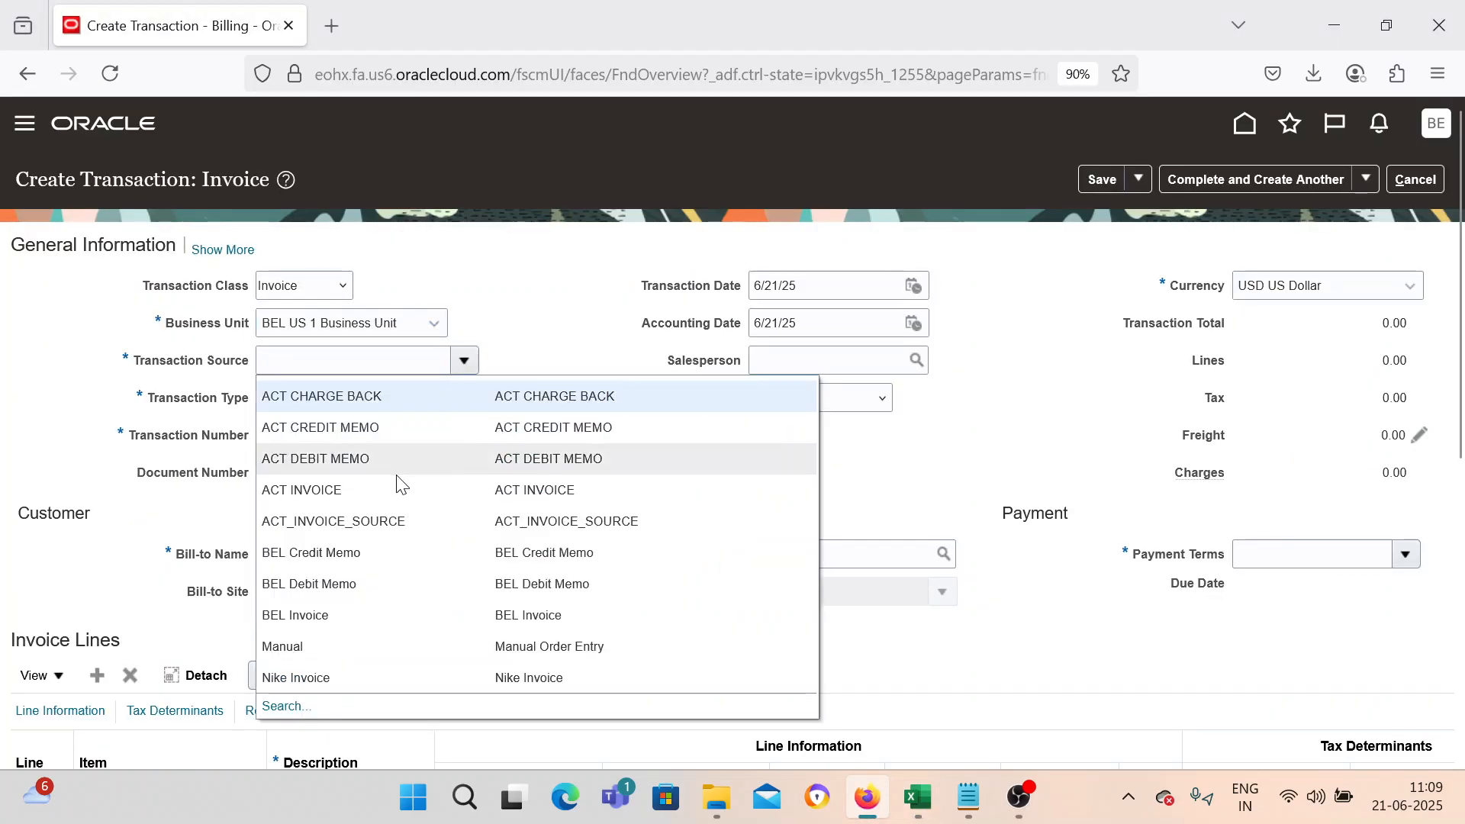
pyautogui.click(406, 615)
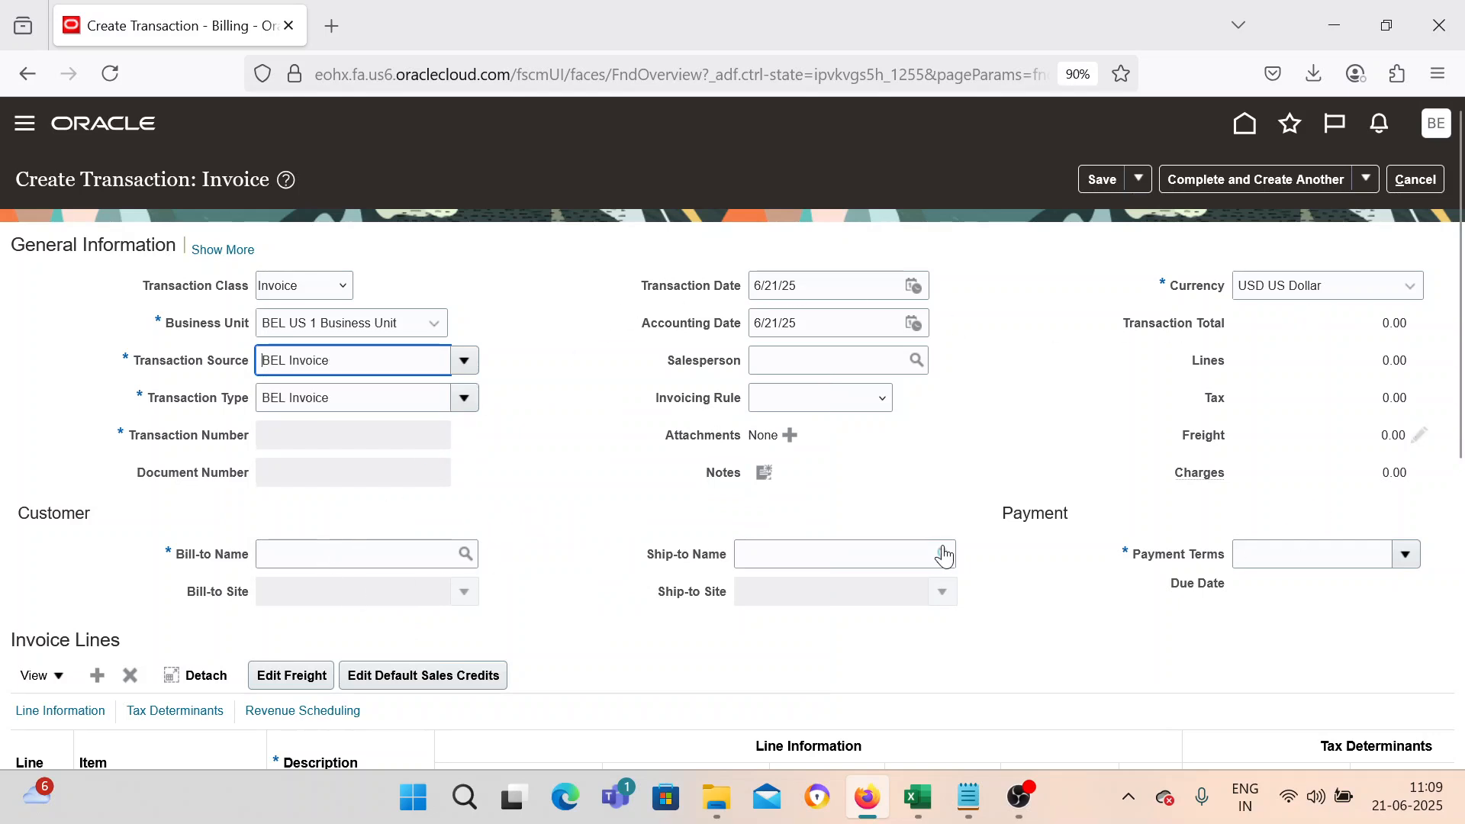
# Set the bill-to name to BEL Customer.
pyautogui.click(293, 550)
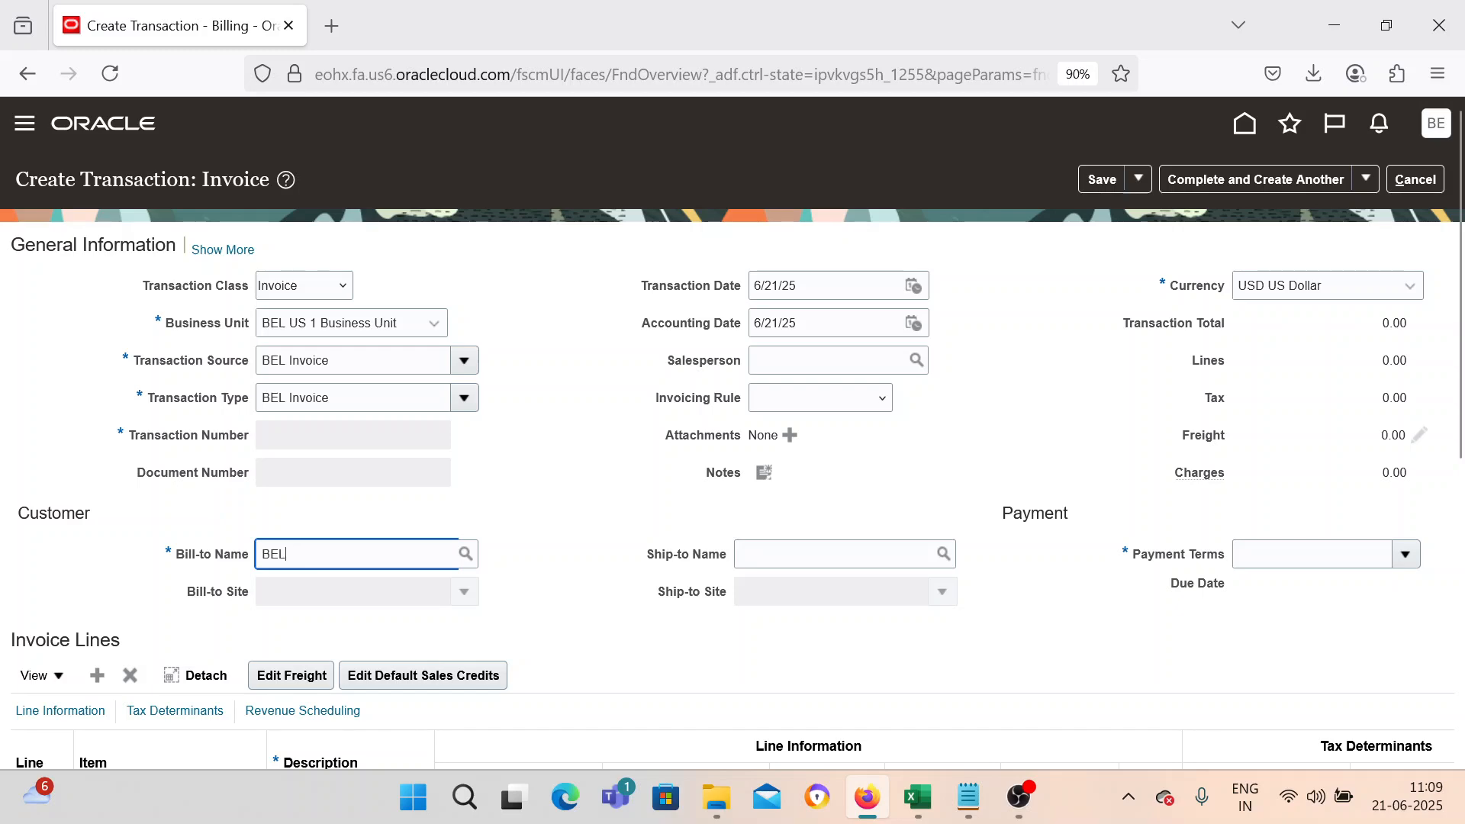
pyautogui.press('Tab')
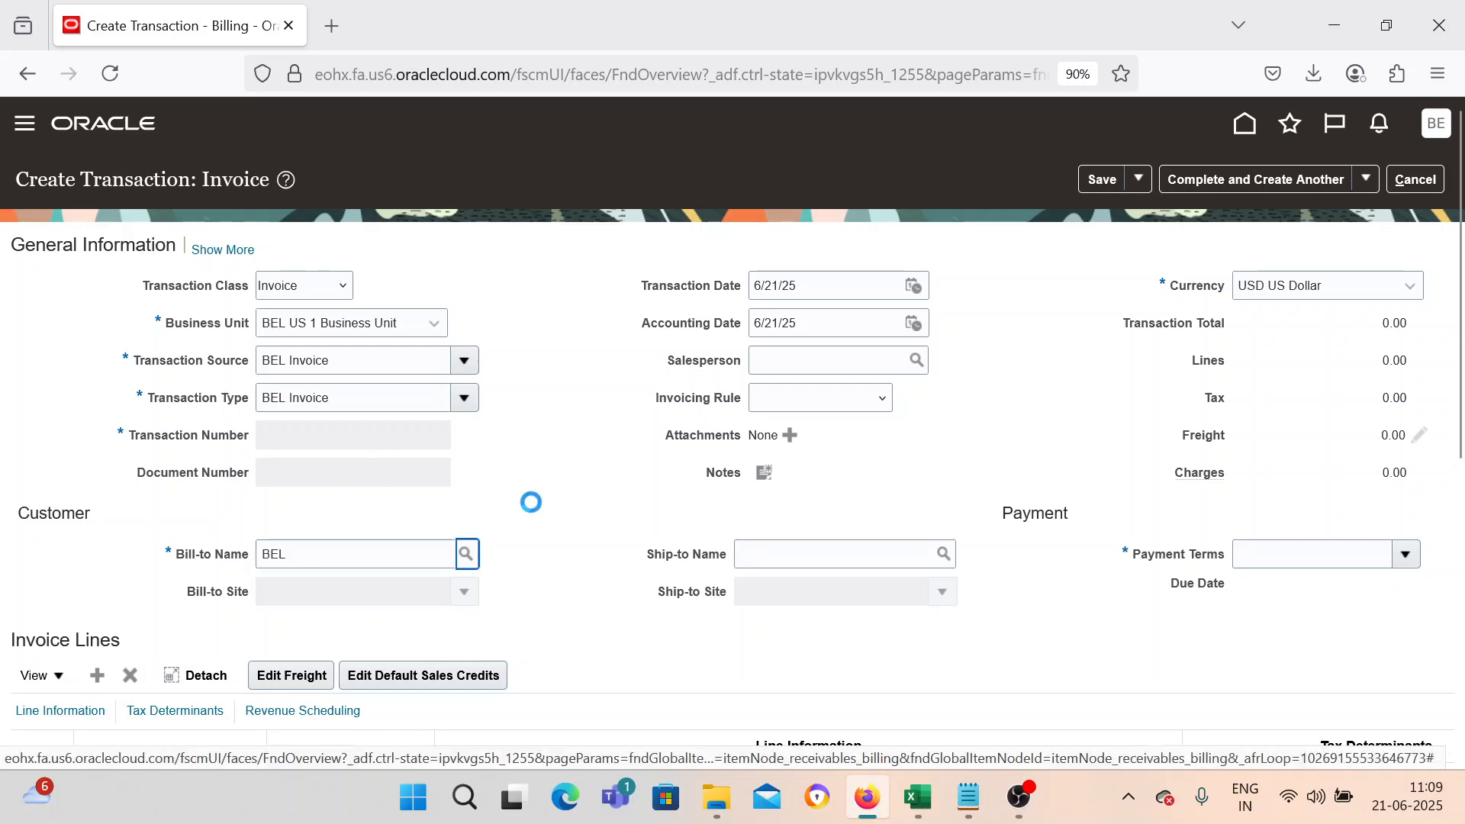
pyautogui.scroll(-5, 543, 461)
# Add an invoice line with description IN_CB_001, quantity 1 and unit price 3000.
pyautogui.click(353, 380)
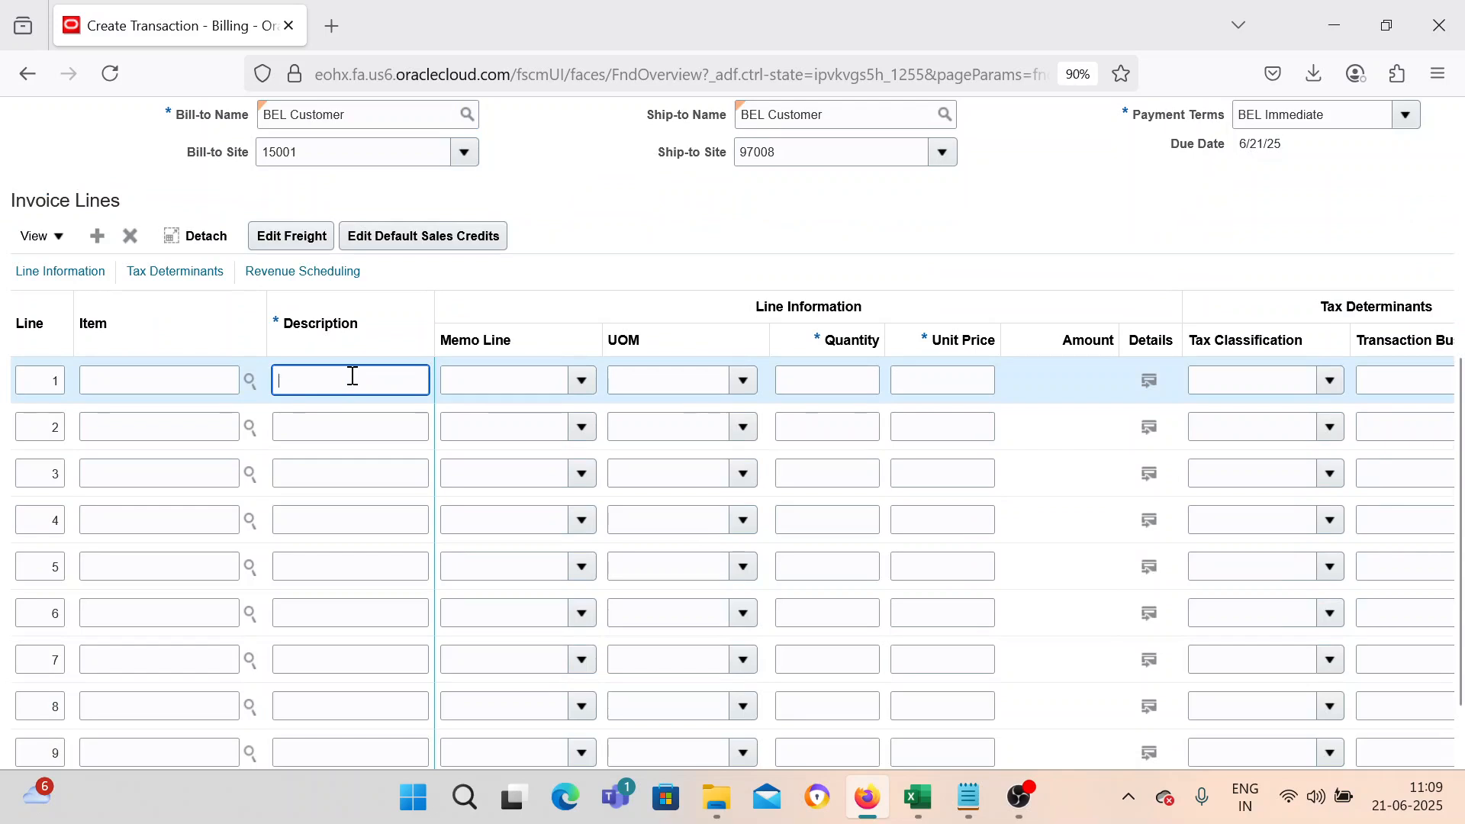
pyautogui.write('IN_CB')
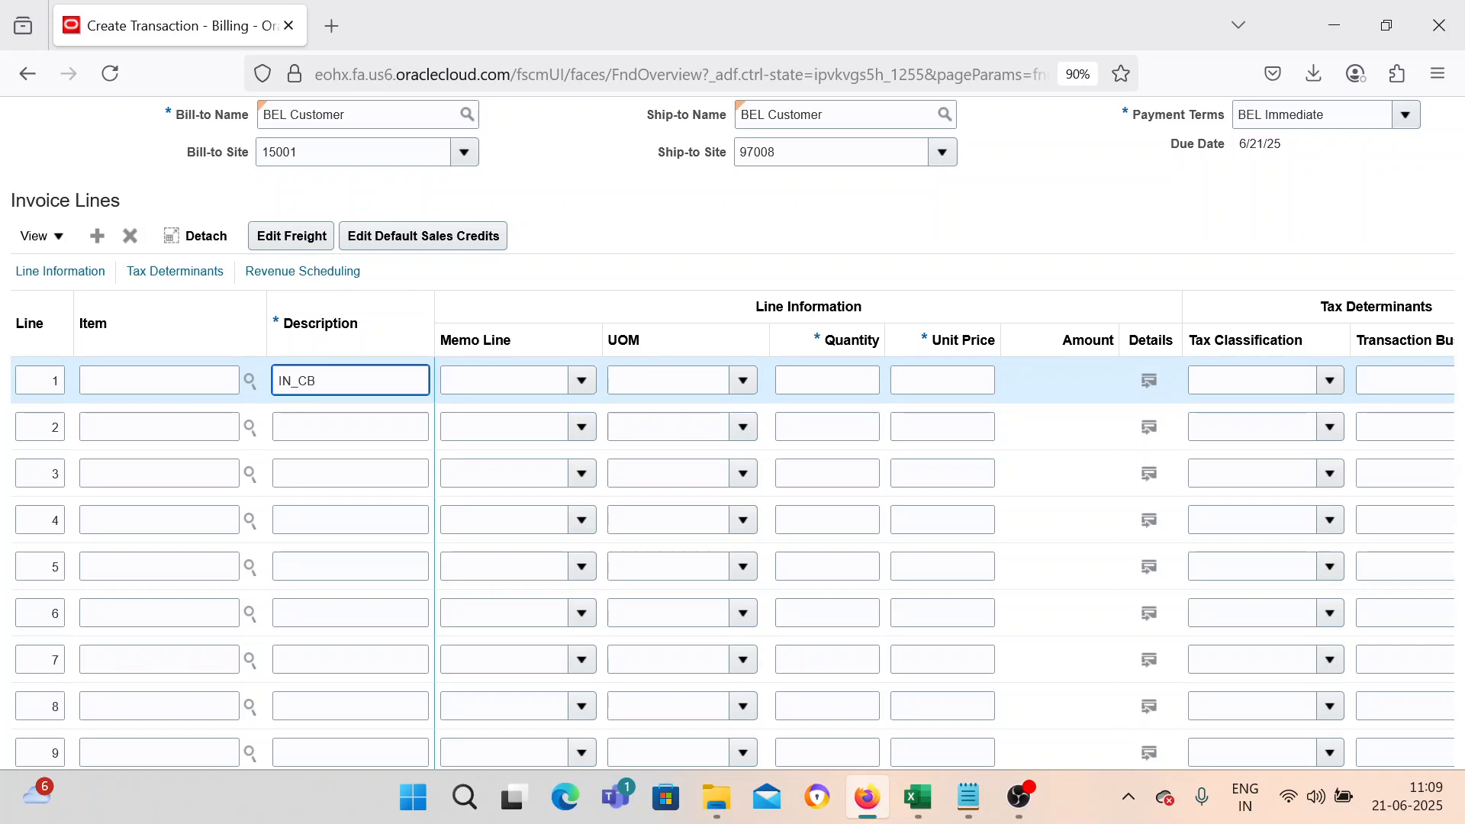
pyautogui.write('_001')
pyautogui.press('Tab')
pyautogui.press('Tab')
pyautogui.press('Tab')
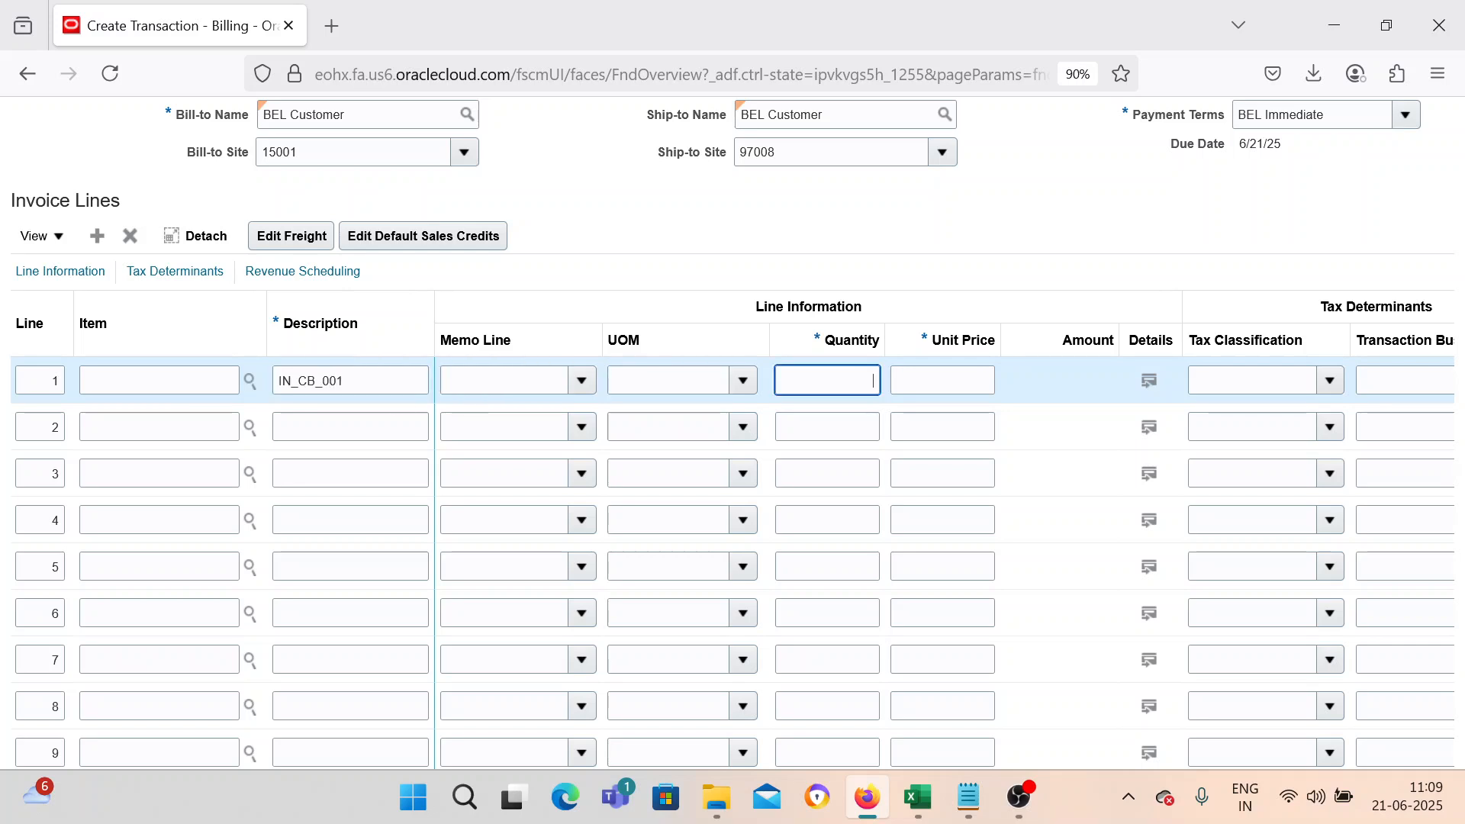
pyautogui.write('1')
pyautogui.press('Tab')
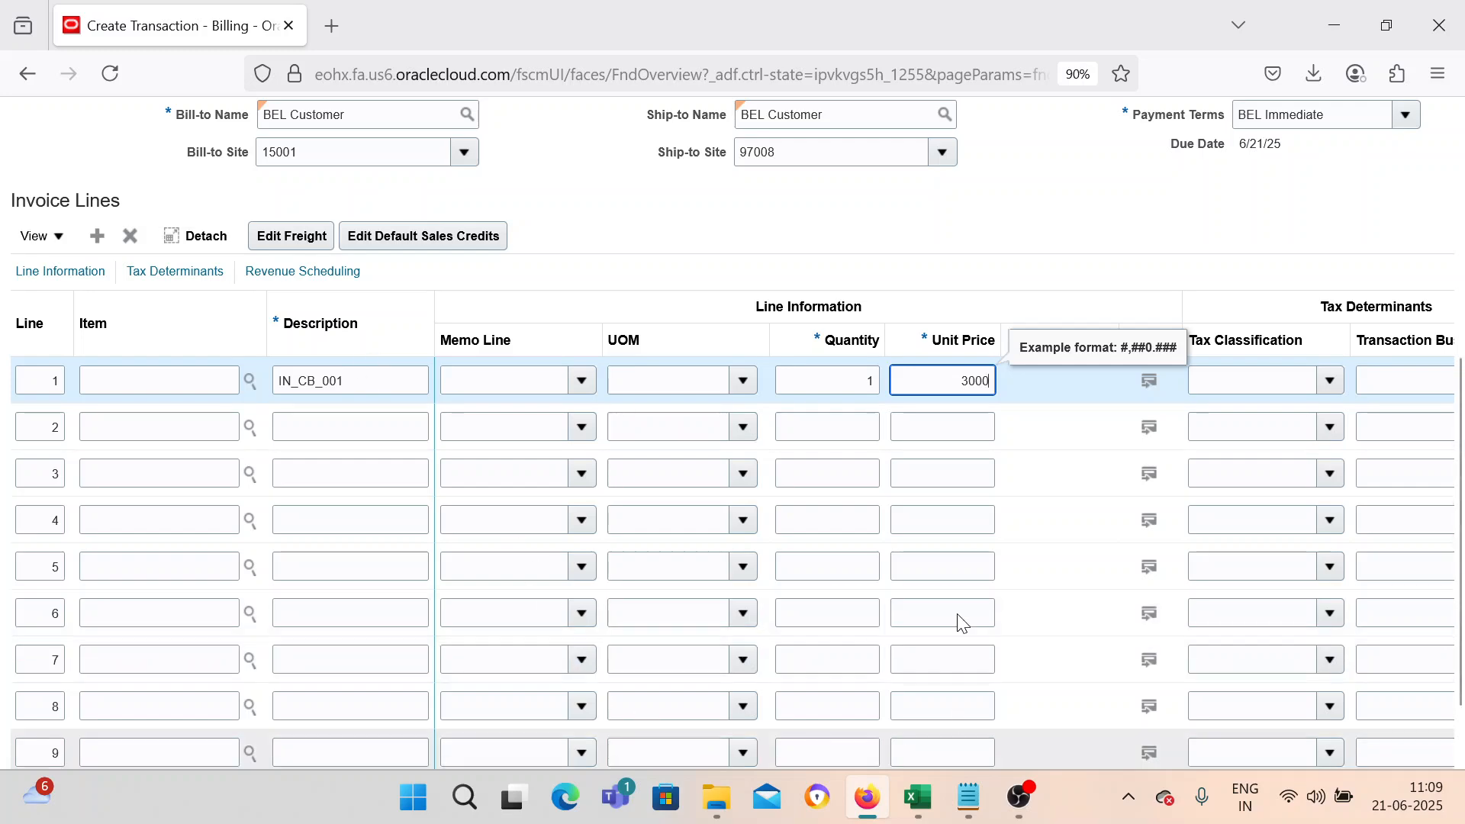
pyautogui.click(918, 799)
pyautogui.click(918, 798)
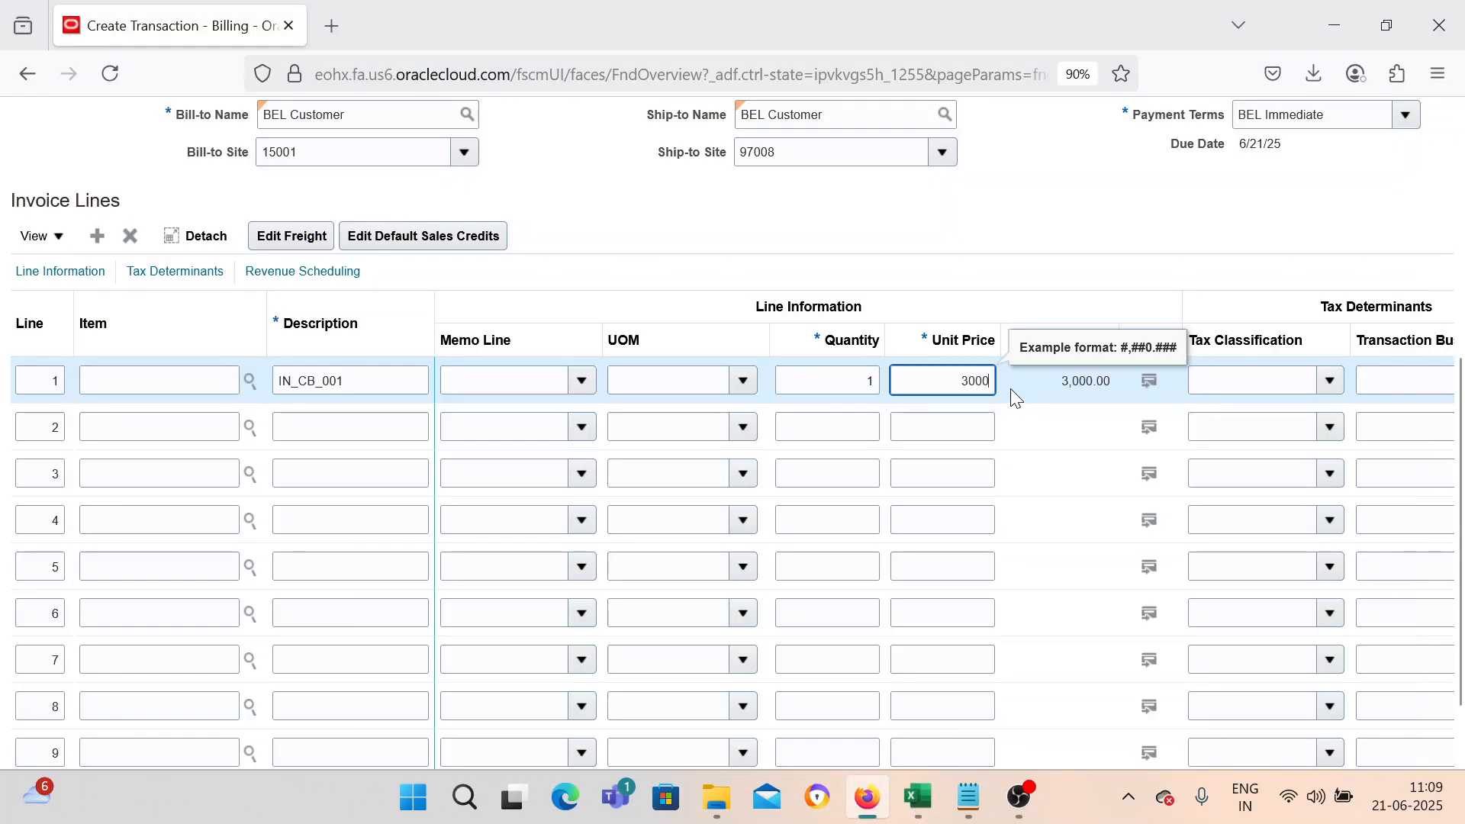
# Complete and close the invoice.
pyautogui.scroll(3, 1014, 399)
pyautogui.scroll(3, 1017, 464)
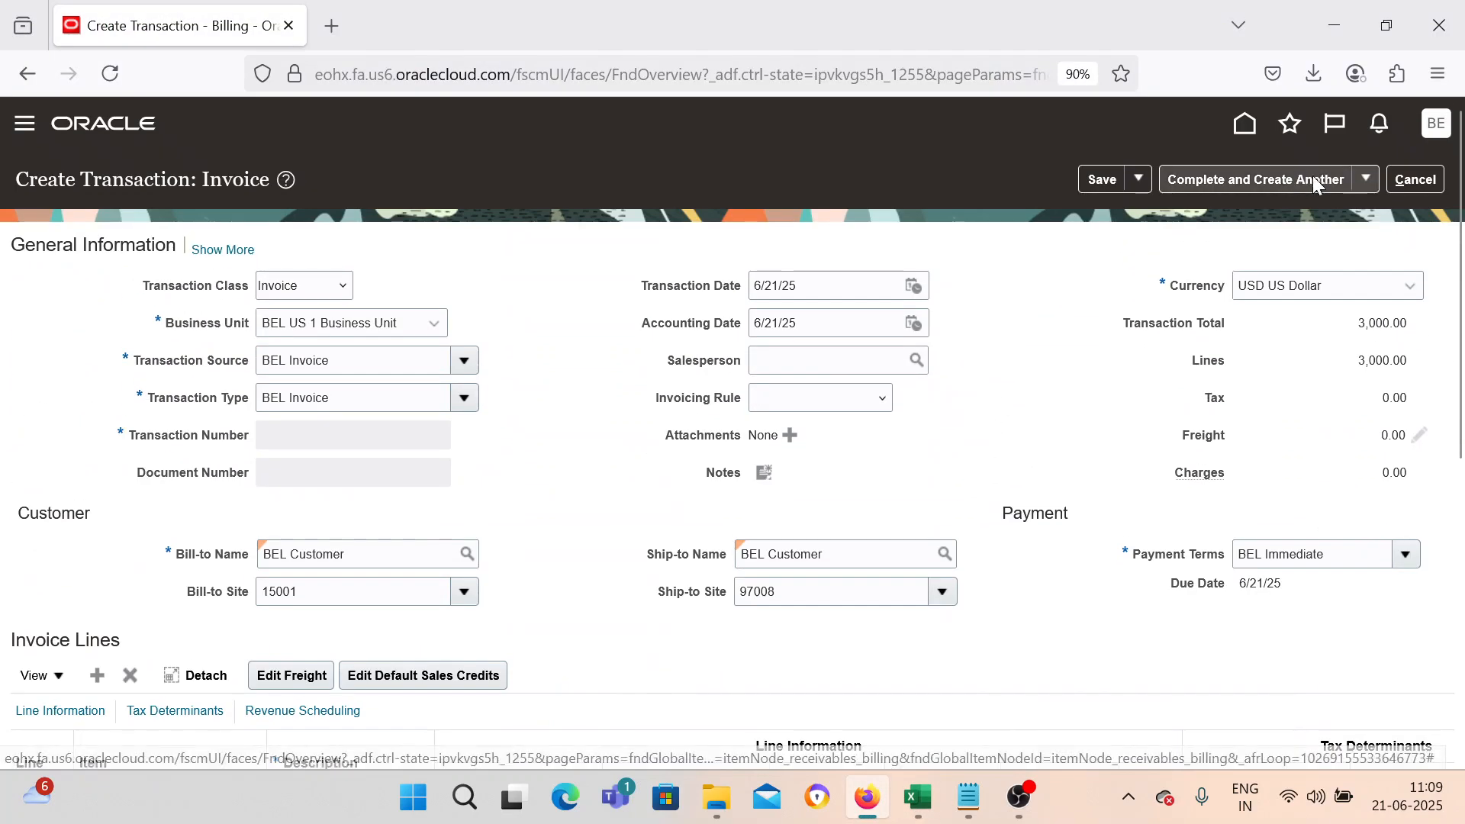
pyautogui.click(1367, 180)
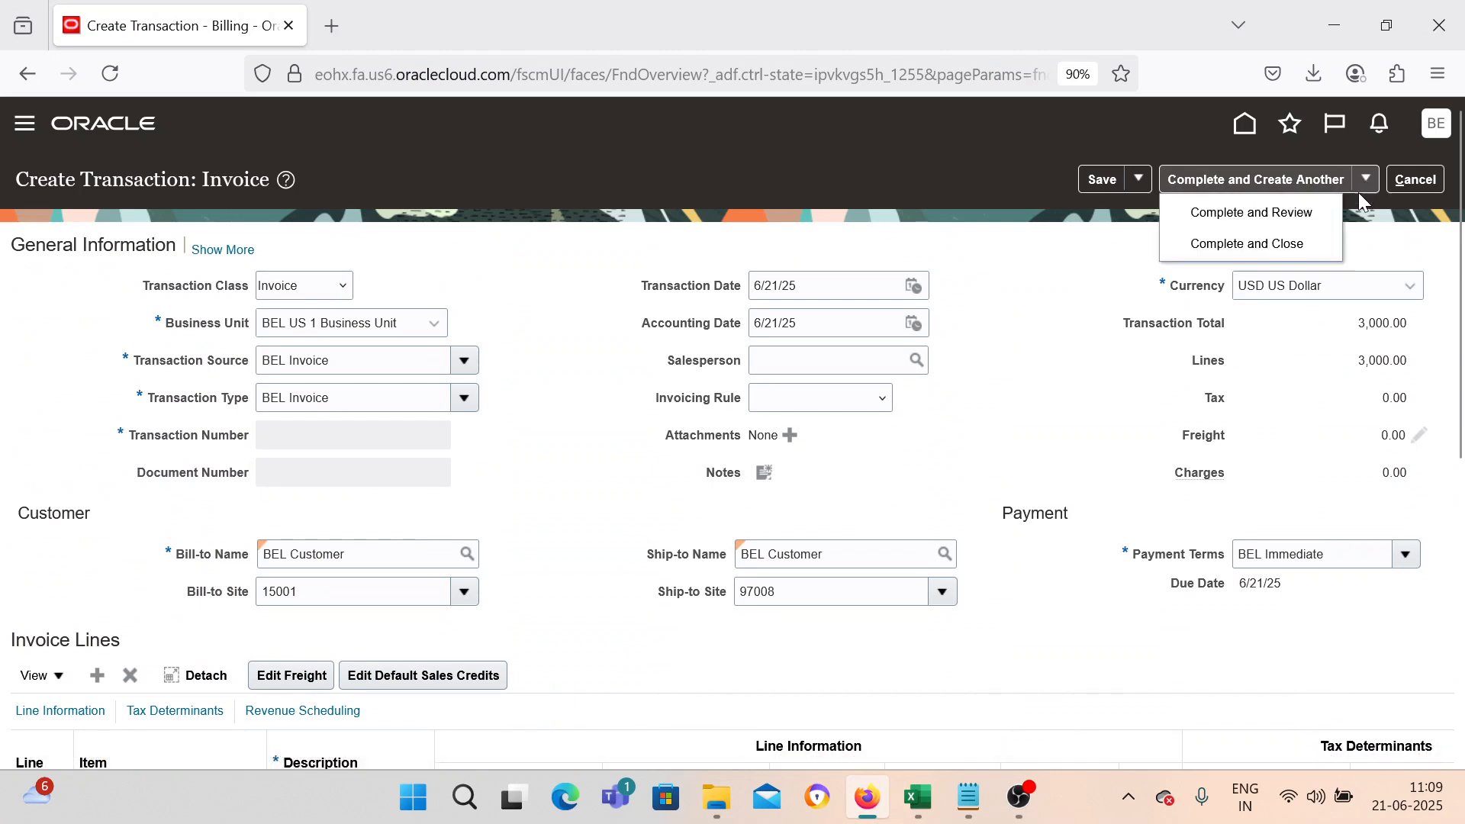
pyautogui.click(1286, 238)
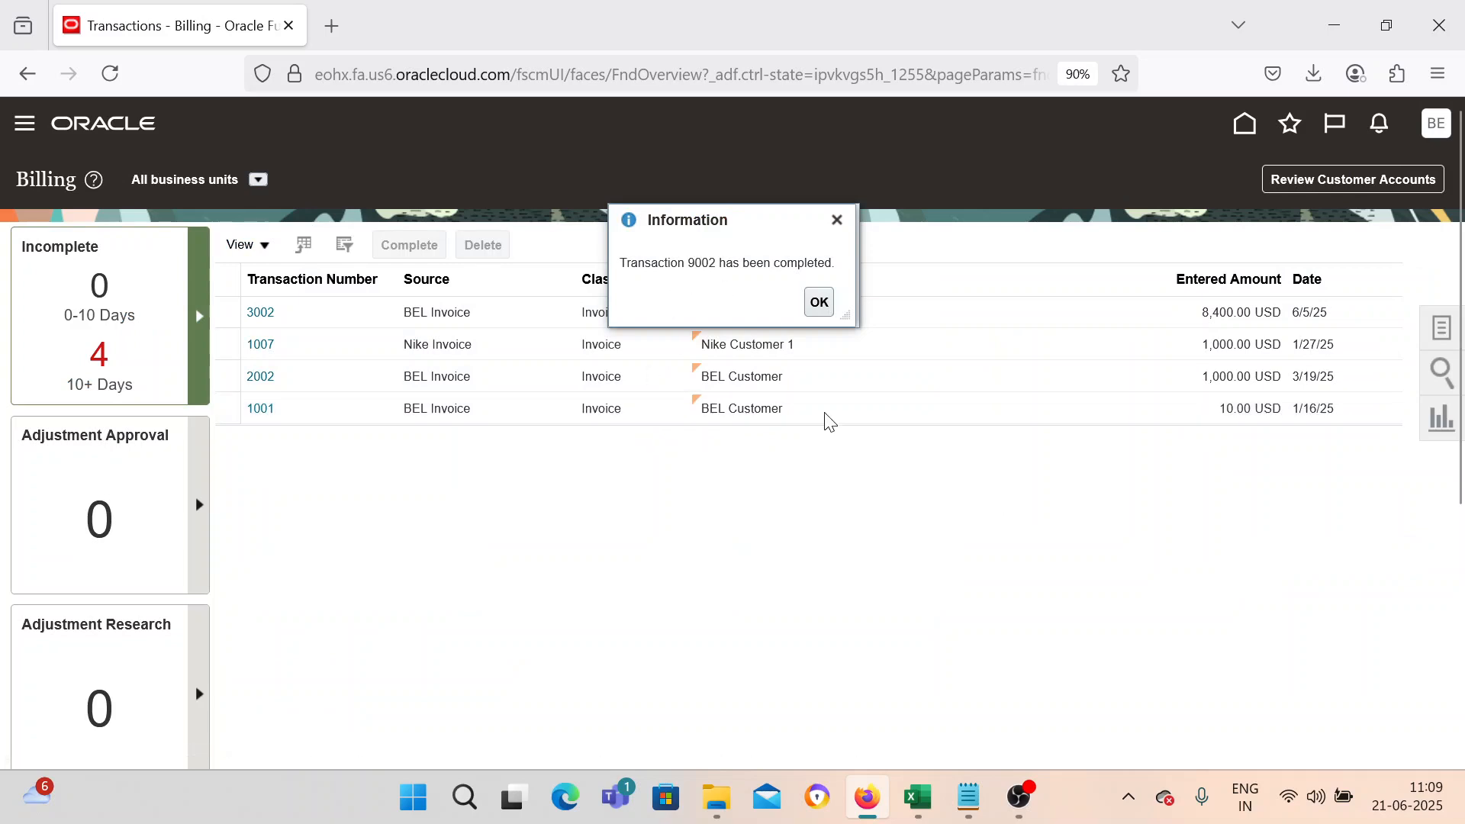
# Record the transaction number 9002 in Notepad.
pyautogui.click(967, 796)
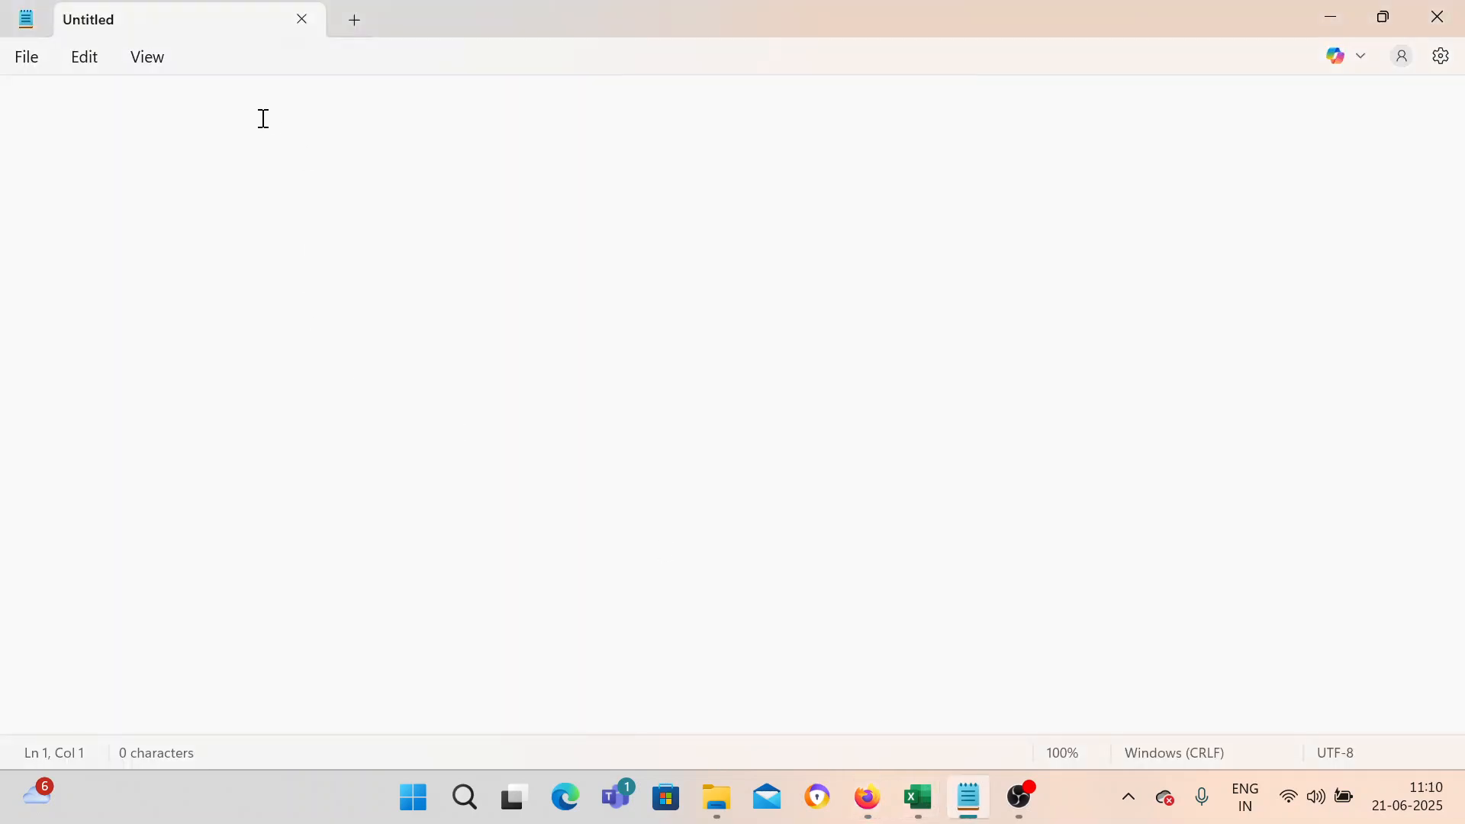
pyautogui.write('9002')
pyautogui.click(1334, 15)
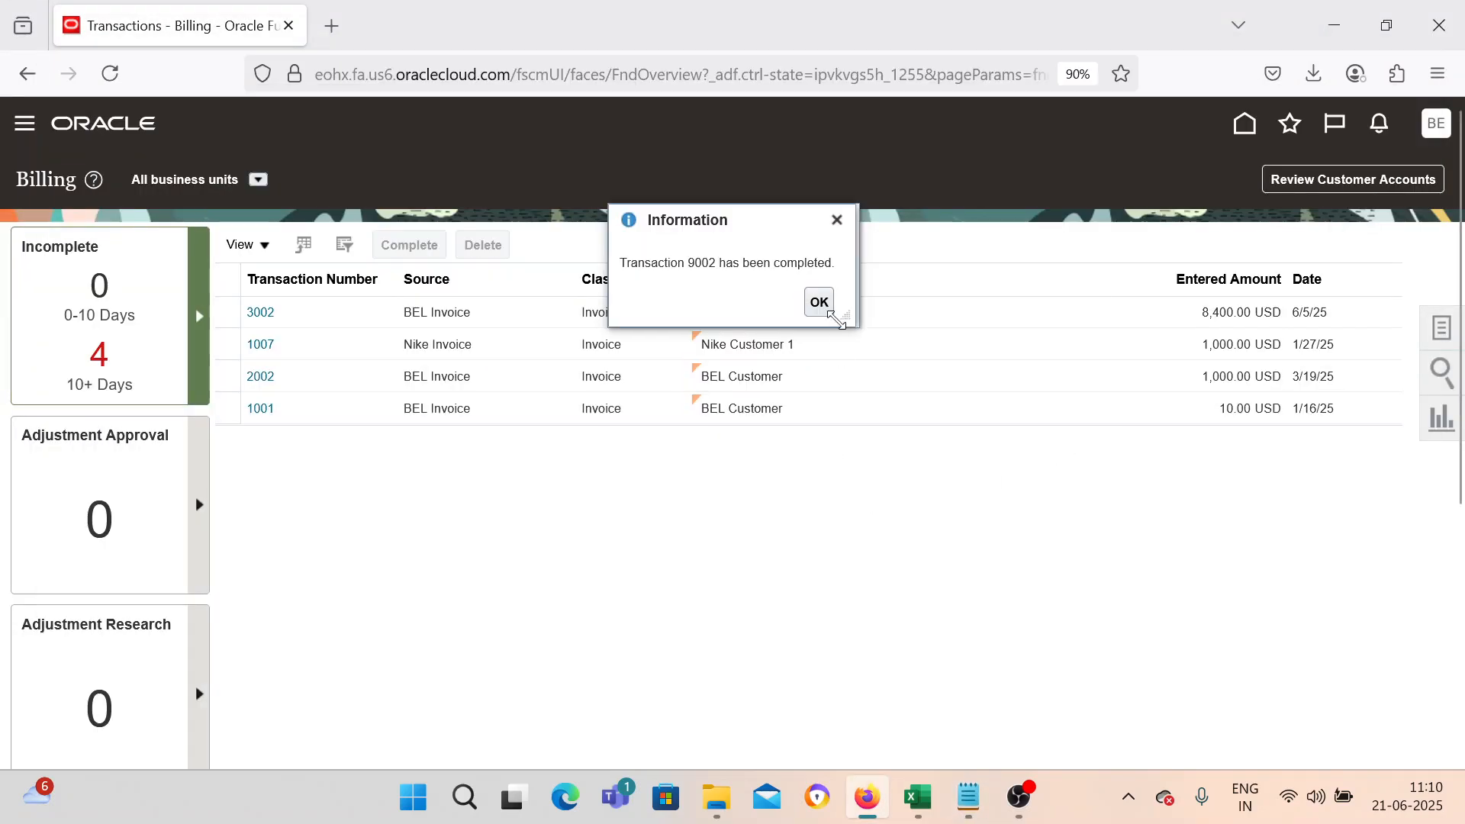
# Navigate to Receivables Accounts Receivable and start creating a new receipt.
pyautogui.click(815, 304)
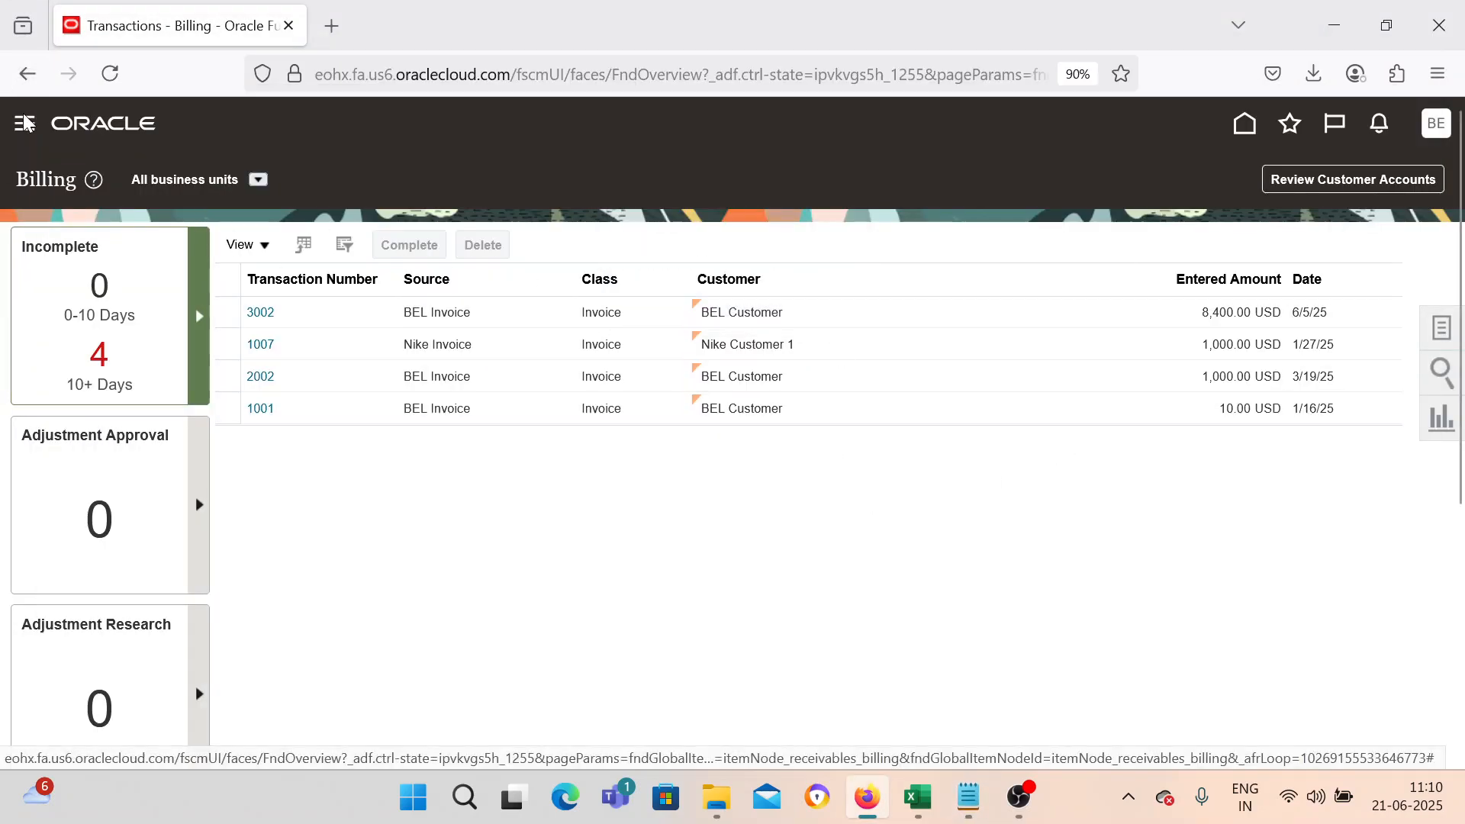
pyautogui.click(26, 135)
pyautogui.scroll(-8, 381, 481)
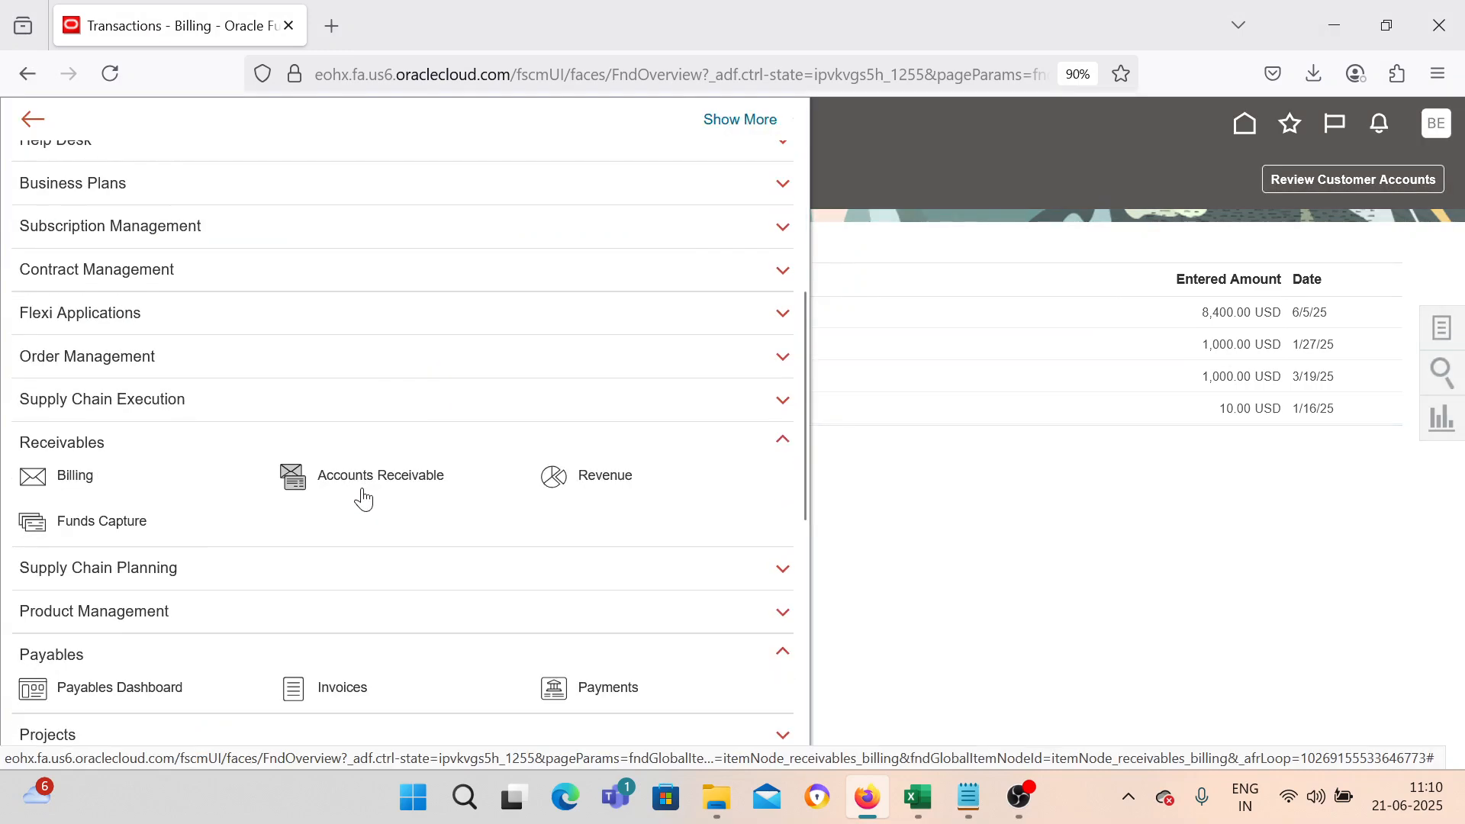
pyautogui.click(292, 316)
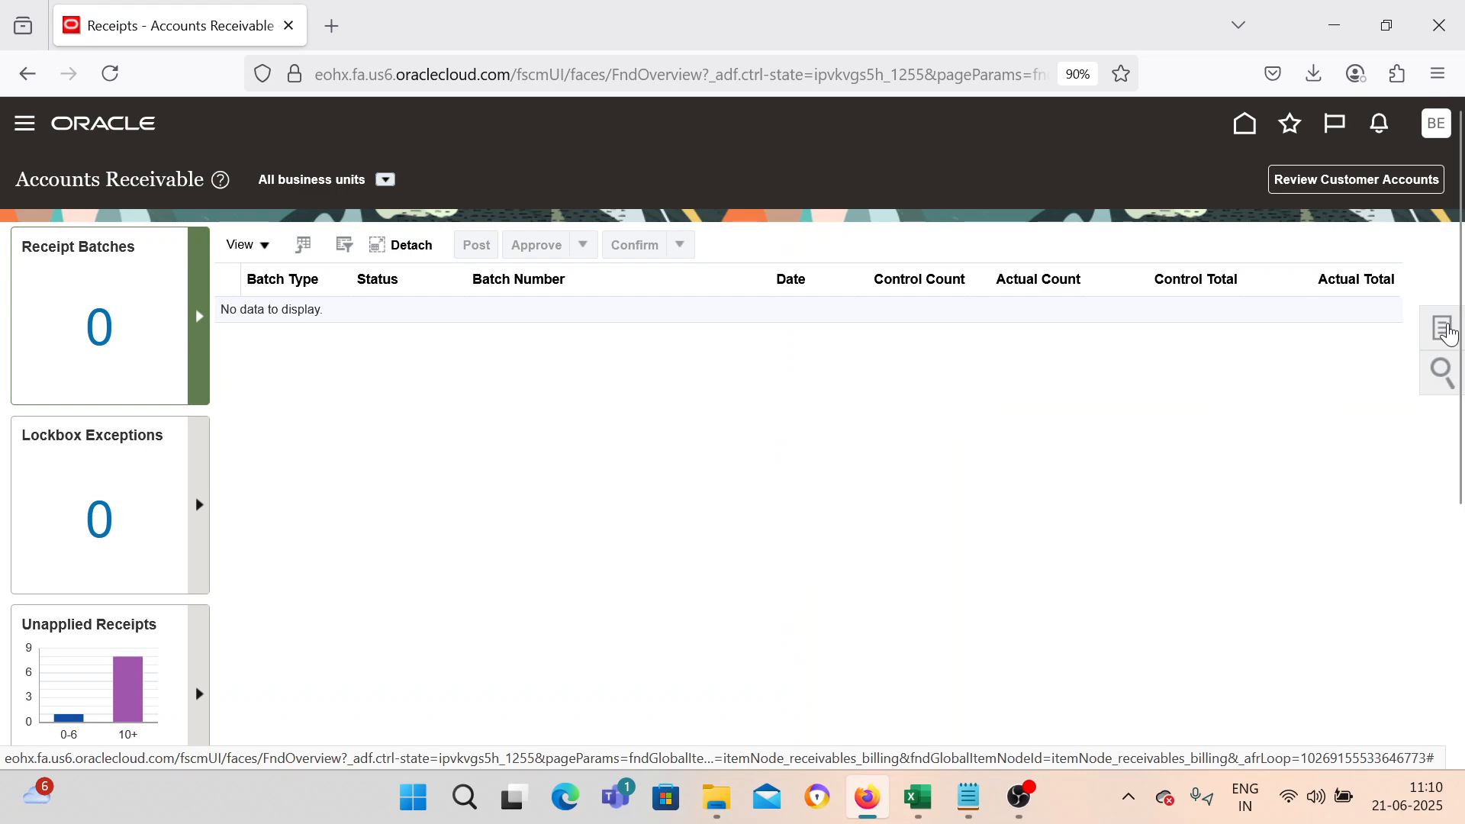
pyautogui.click(1447, 331)
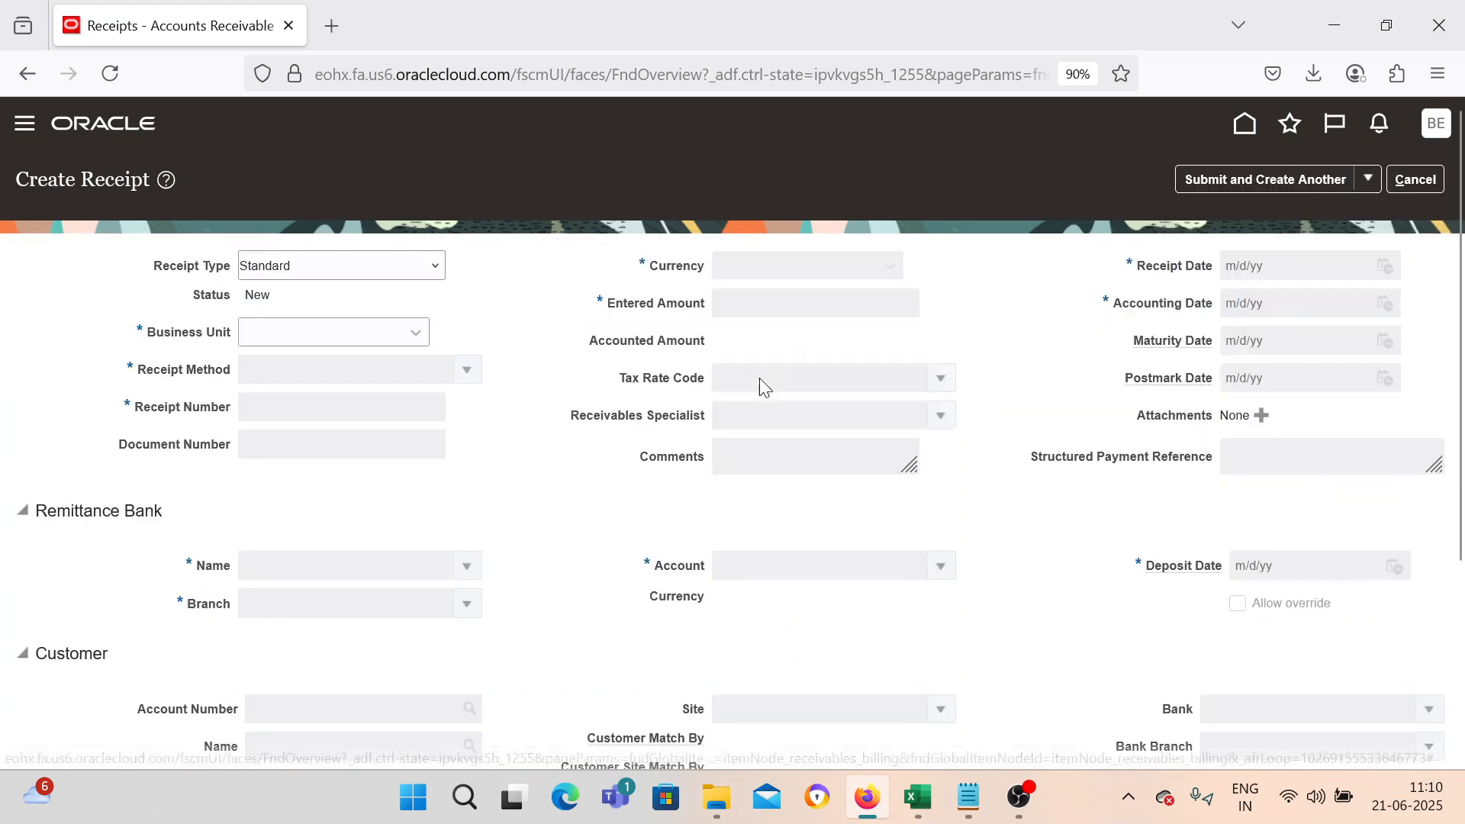
# Set the receipt's business unit to BEL US 1 Business Unit and the receipt method to BEL Manual.
pyautogui.click(380, 321)
pyautogui.click(382, 423)
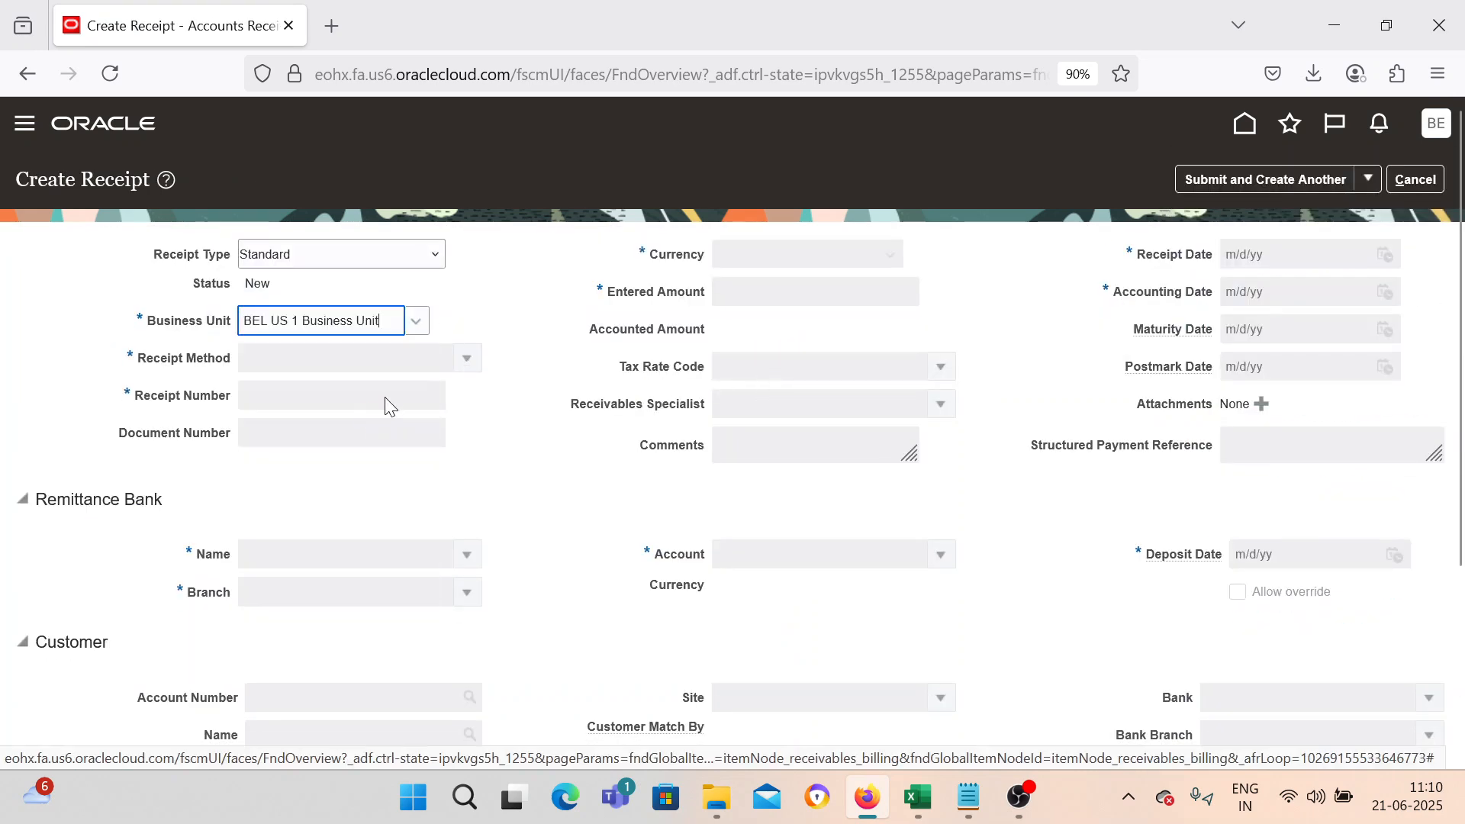
pyautogui.click(467, 358)
pyautogui.click(344, 393)
pyautogui.click(350, 402)
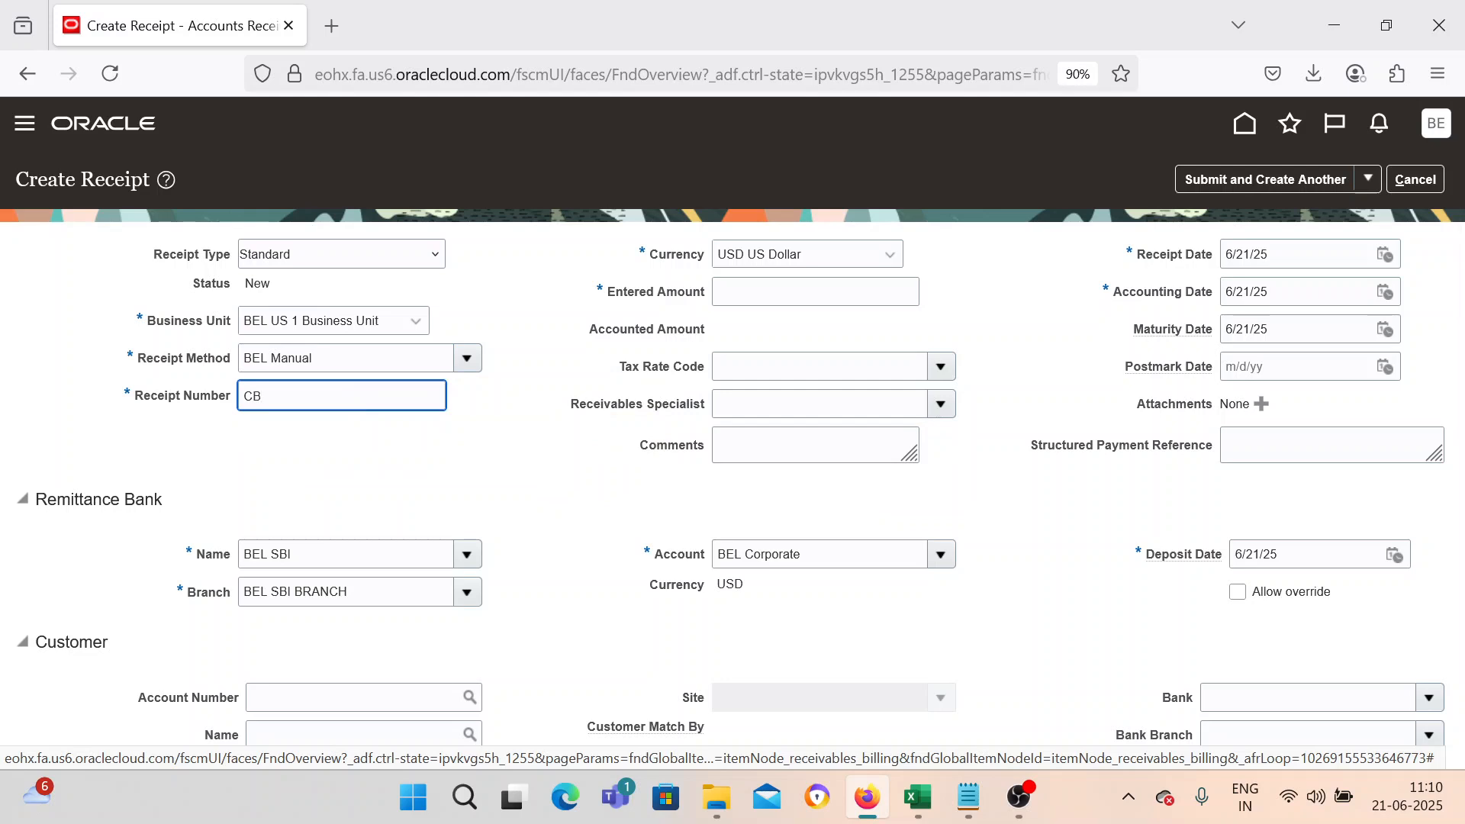
# Enter receipt number CB_001 and an entered amount of 2500.
pyautogui.write('1')
pyautogui.press('Tab')
pyautogui.press('Tab')
pyautogui.click(844, 295)
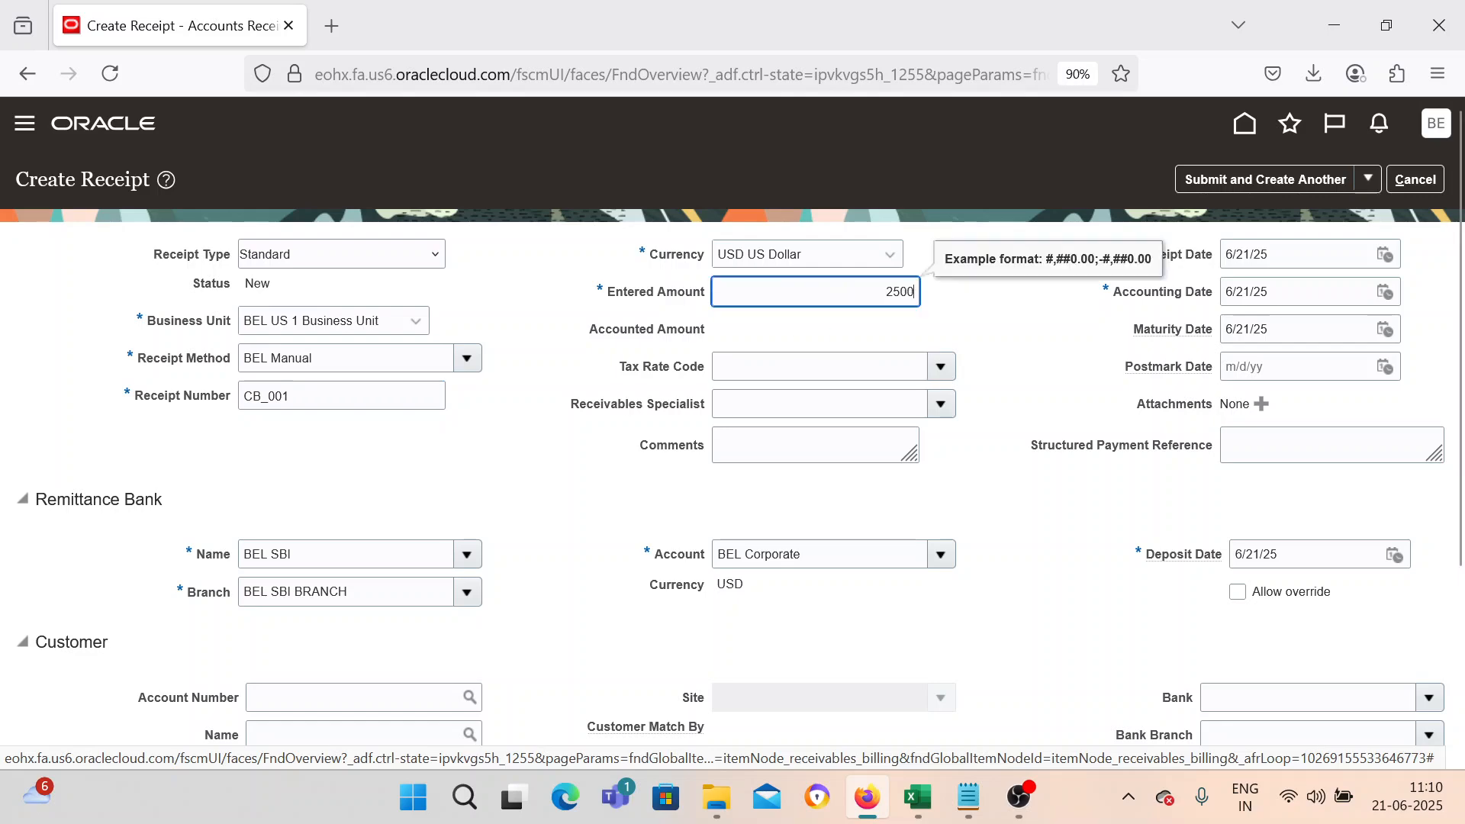
pyautogui.click(521, 544)
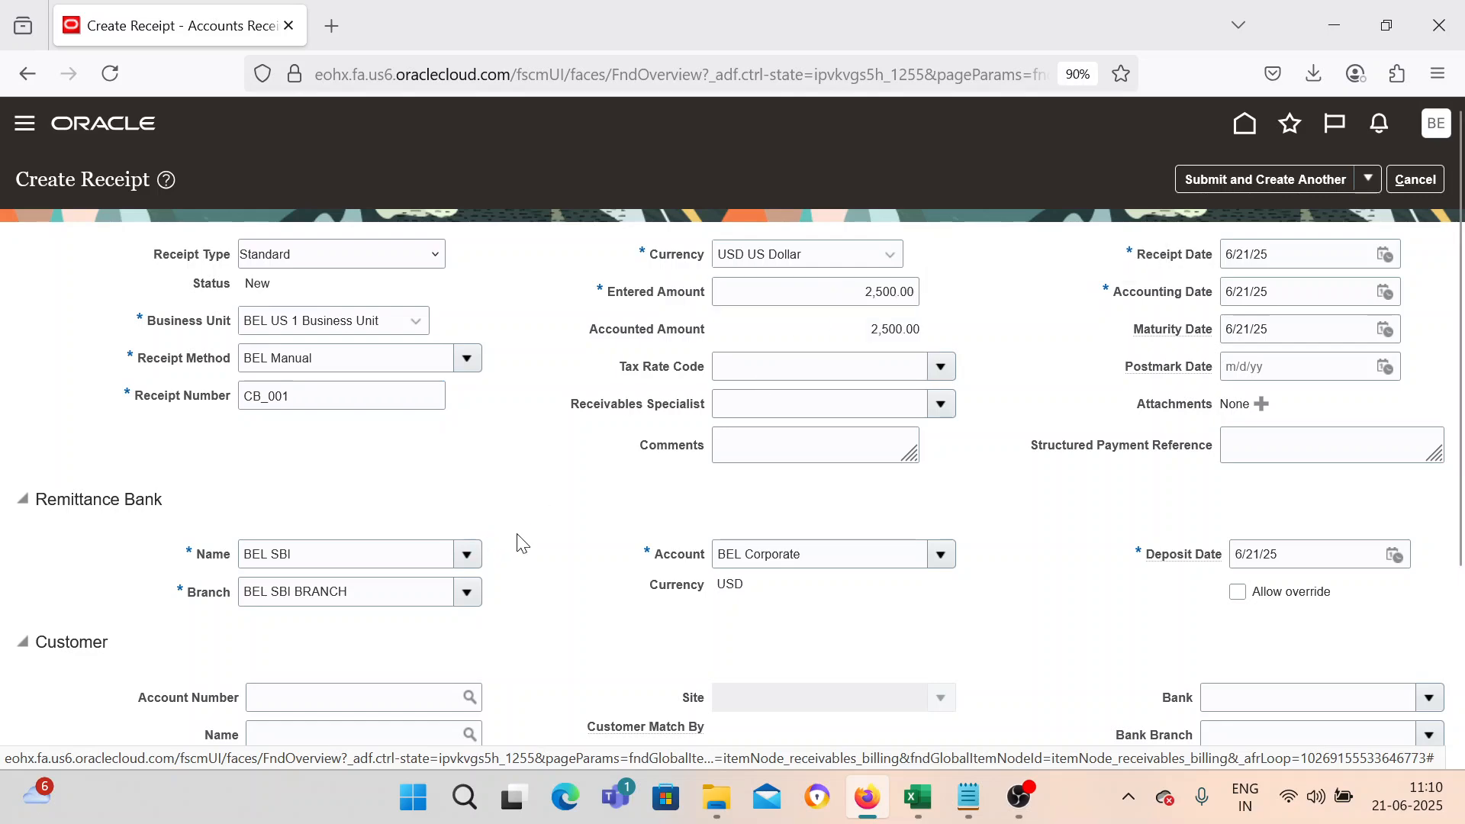
# Submit the receipt and open it for review.
pyautogui.scroll(-3, 521, 543)
pyautogui.scroll(3, 521, 544)
pyautogui.click(1369, 178)
pyautogui.click(1317, 246)
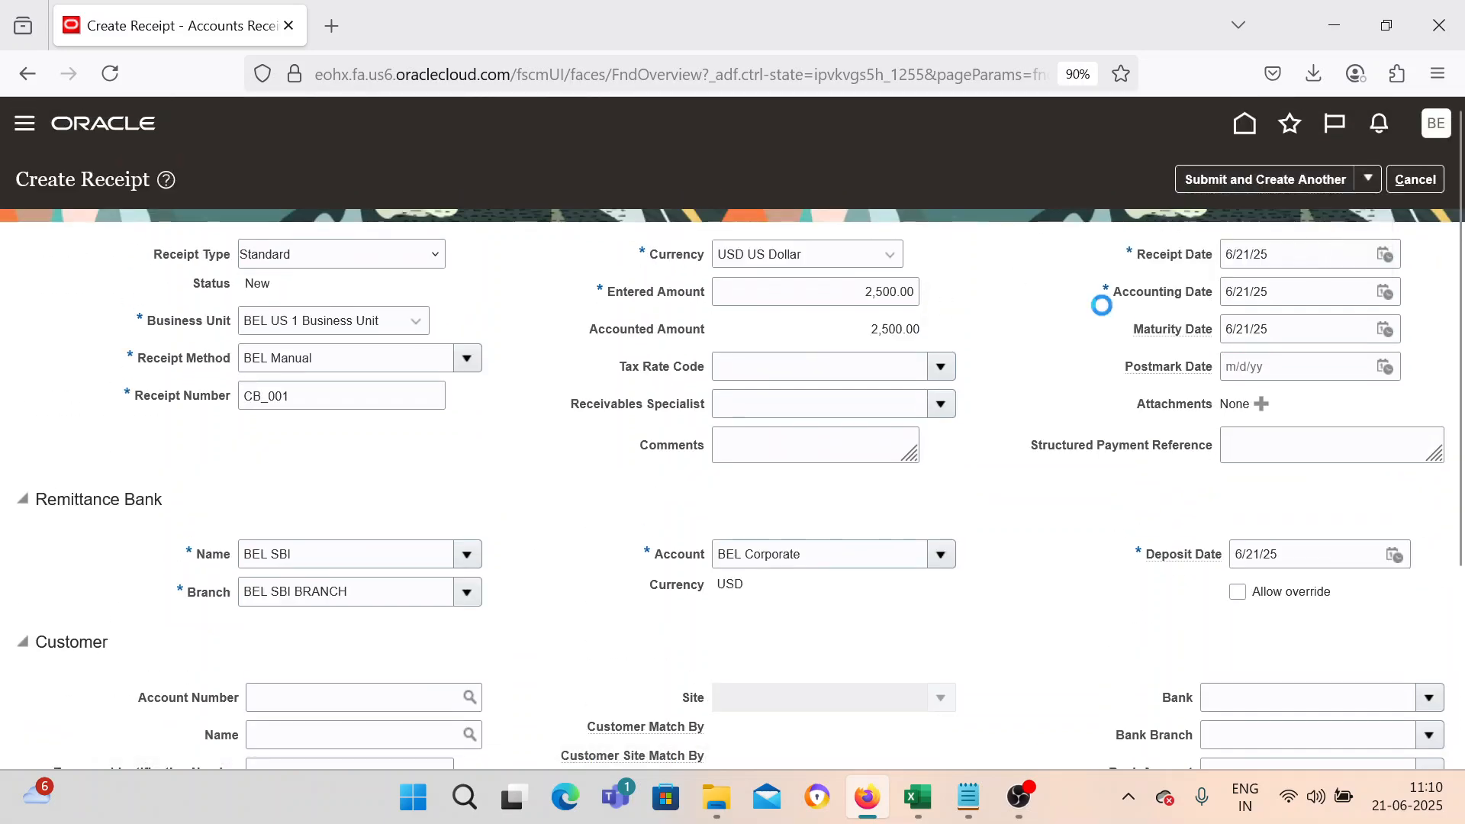
pyautogui.scroll(-2, 744, 501)
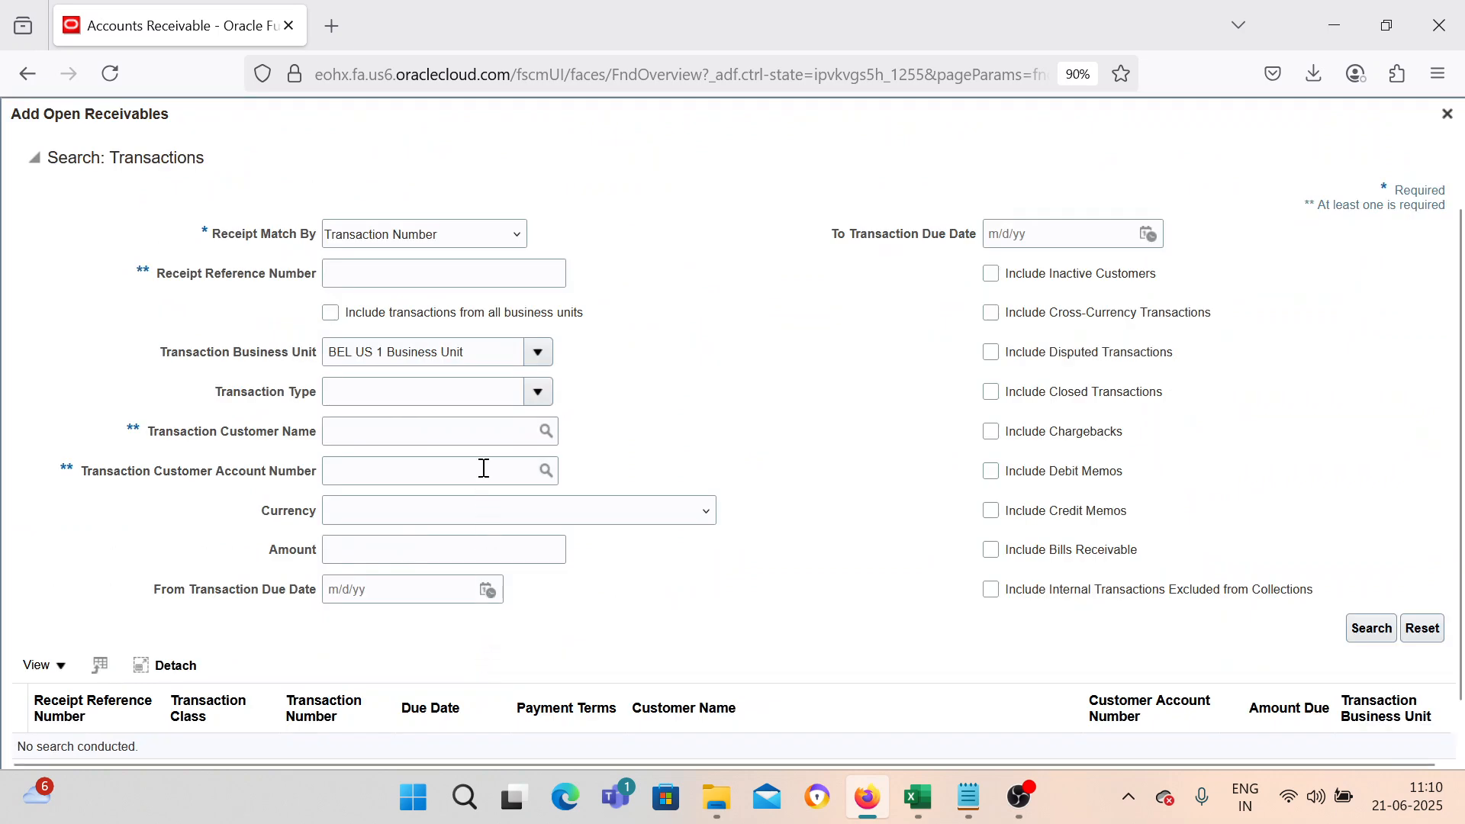
# Search open receivables for transaction 9002 and add it as an application to the receipt.
pyautogui.click(439, 267)
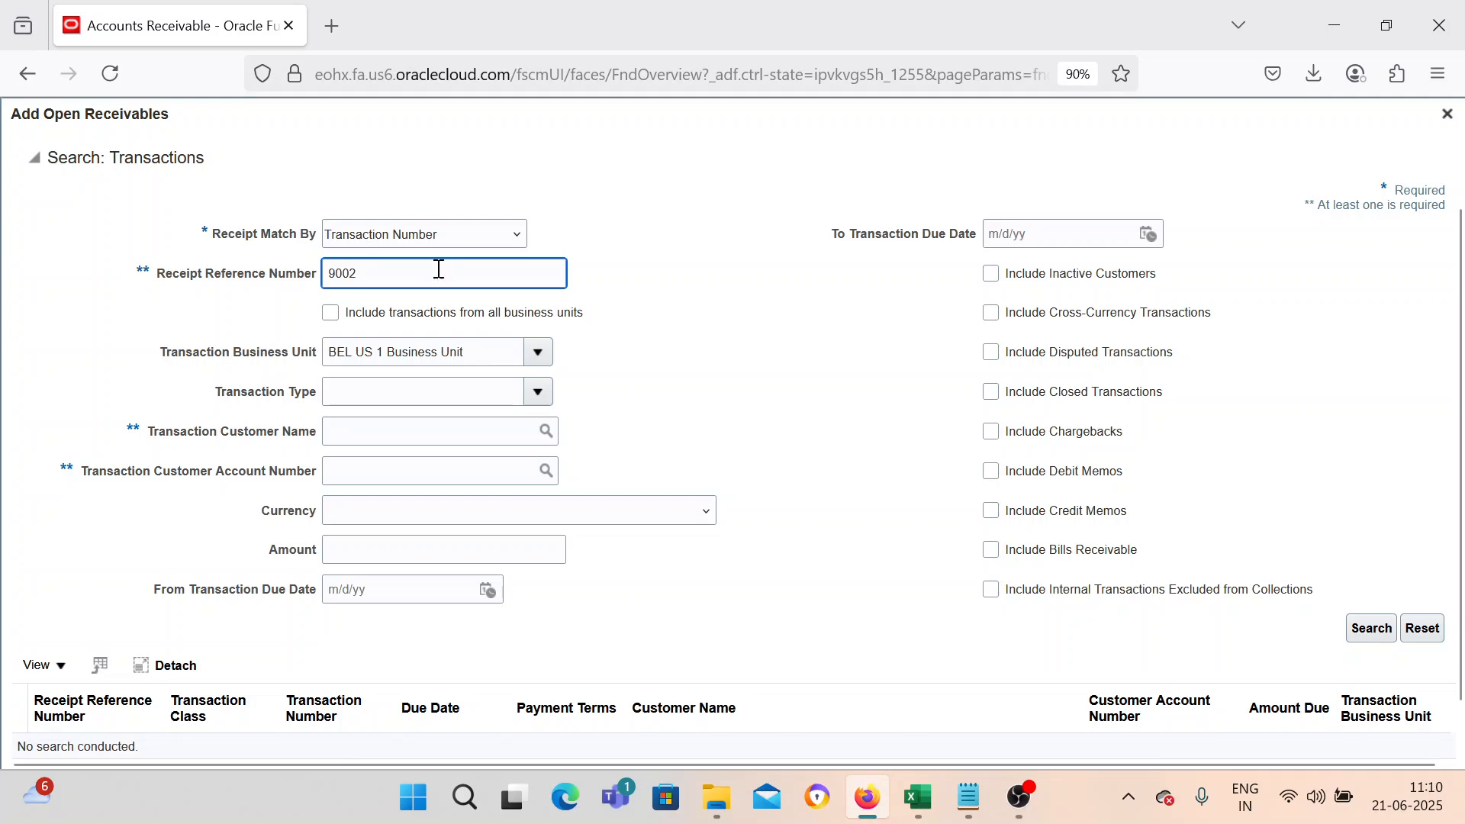
pyautogui.press('Return')
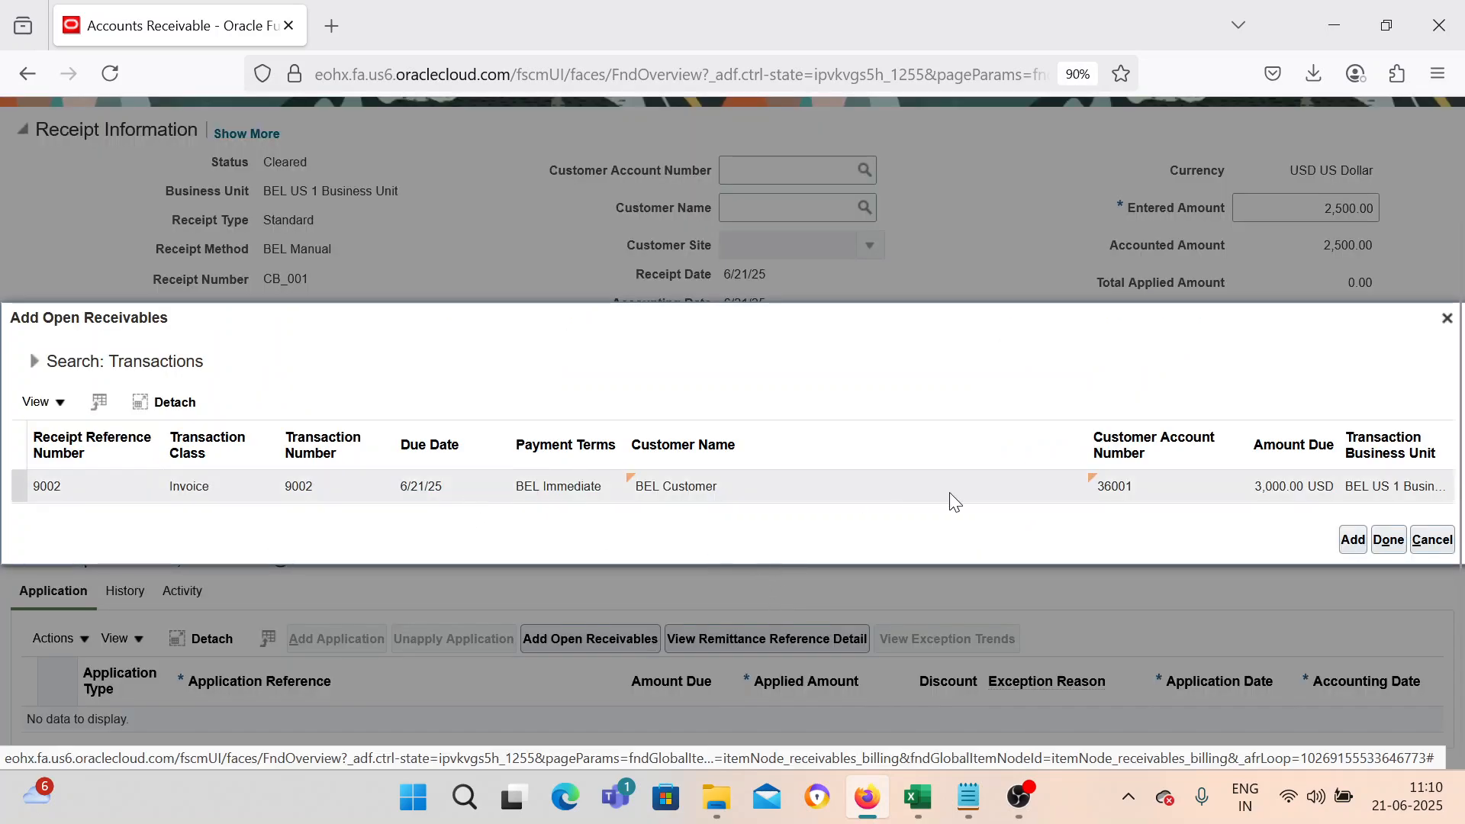
pyautogui.click(1228, 495)
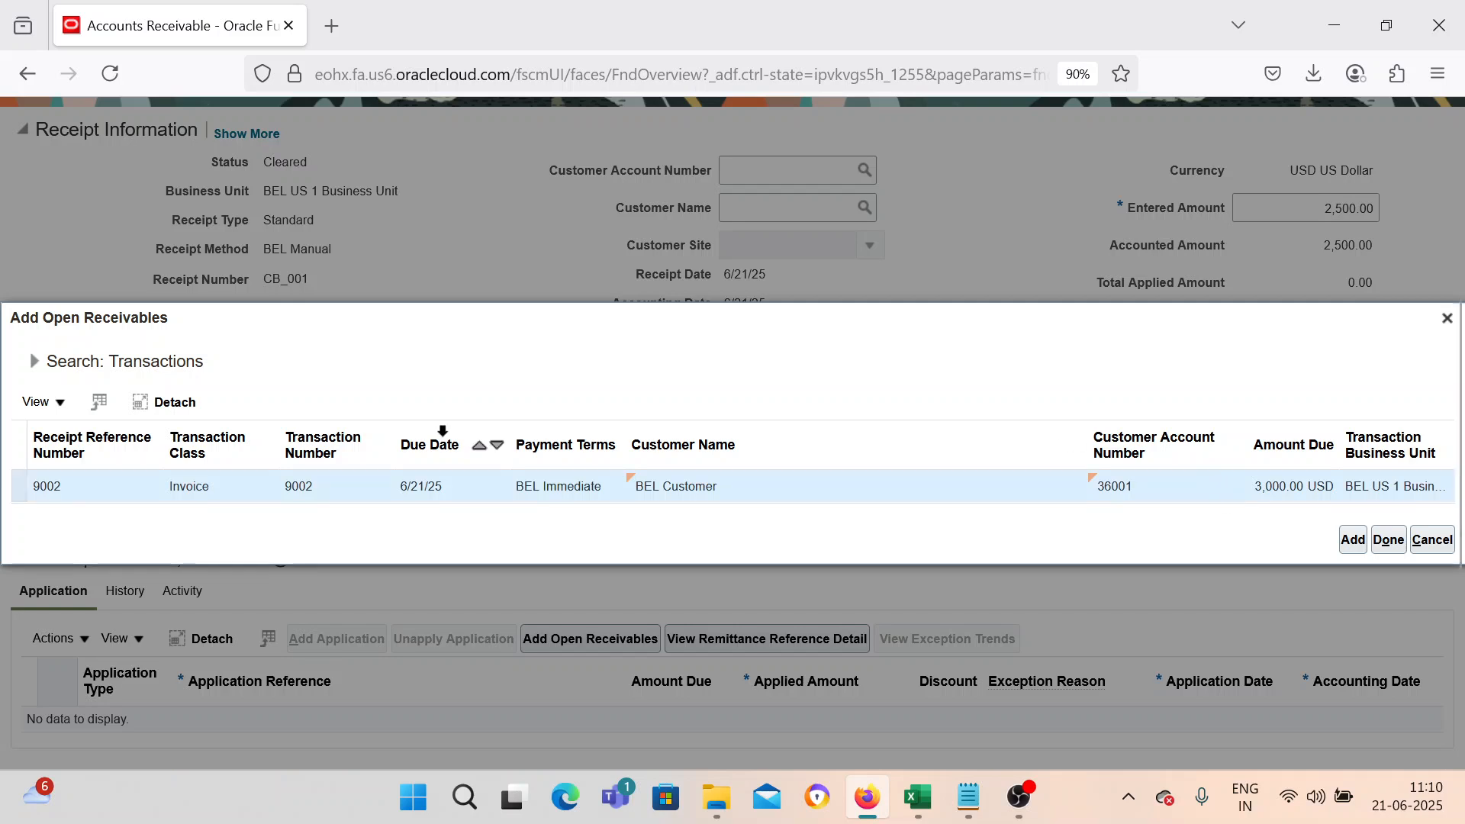
pyautogui.click(1356, 543)
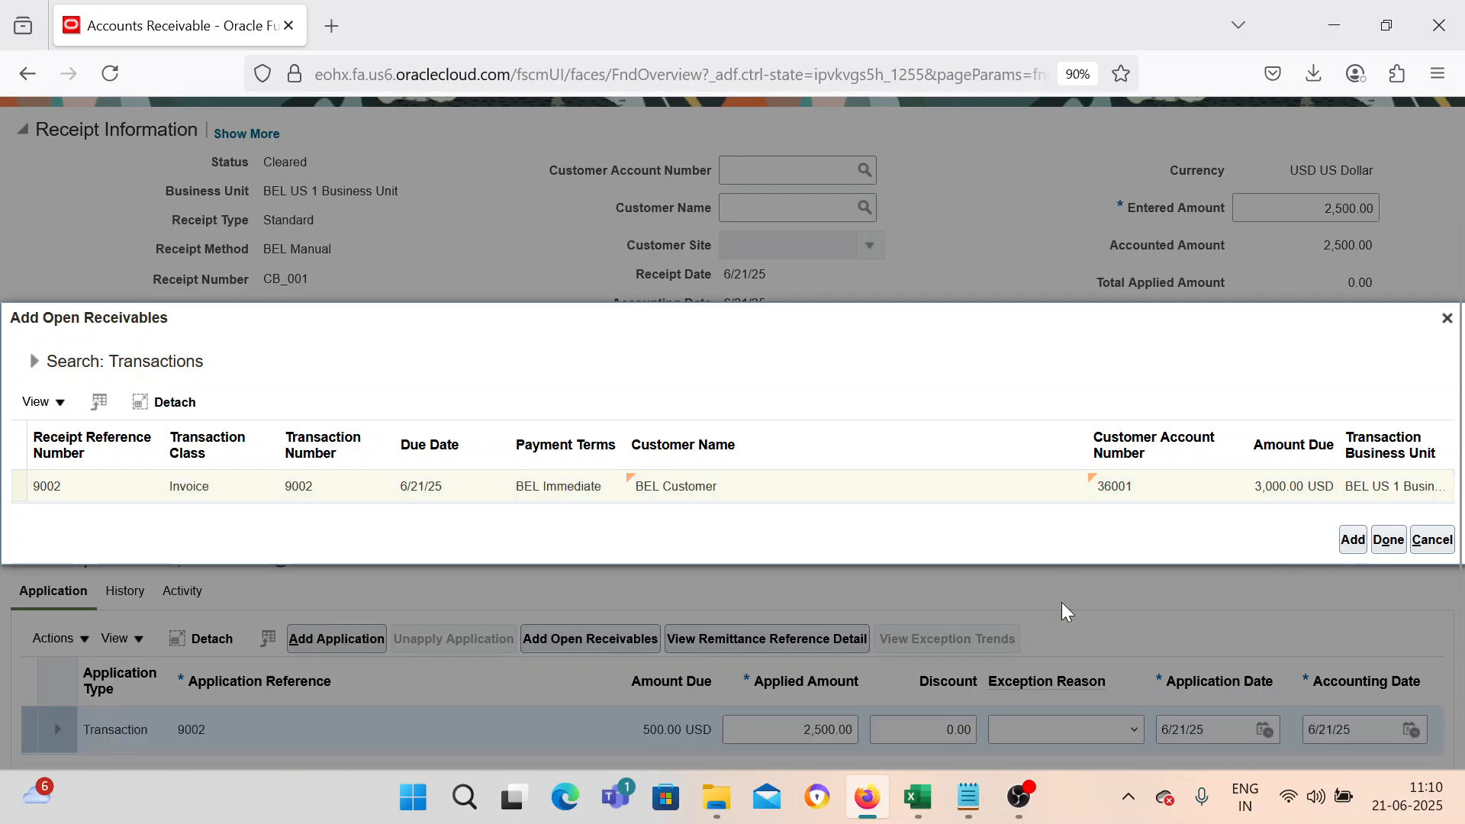
pyautogui.click(1389, 540)
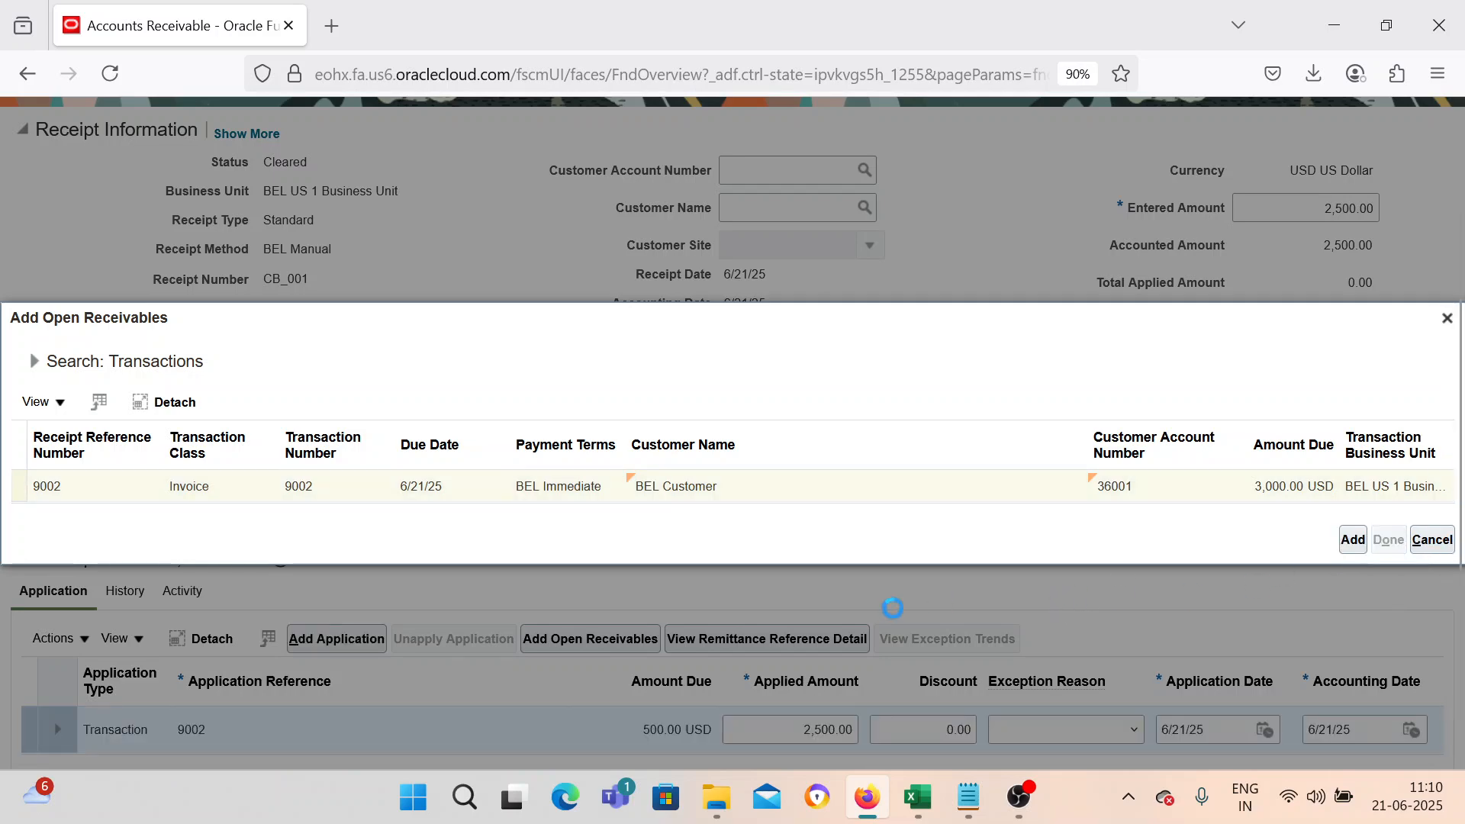
# Save the receipt with its application to transaction 9002.
pyautogui.scroll(-3, 629, 519)
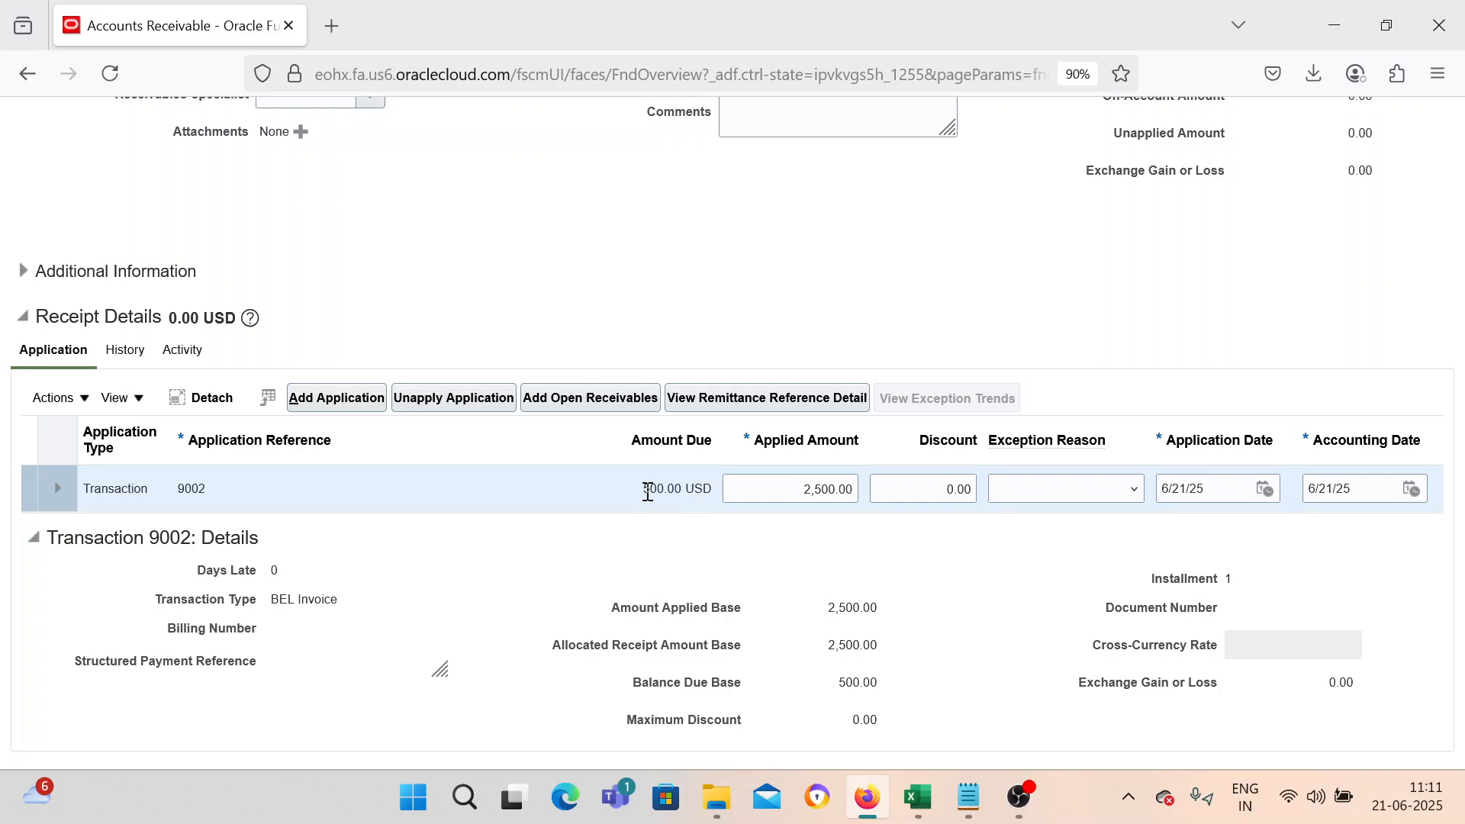
pyautogui.scroll(3, 554, 523)
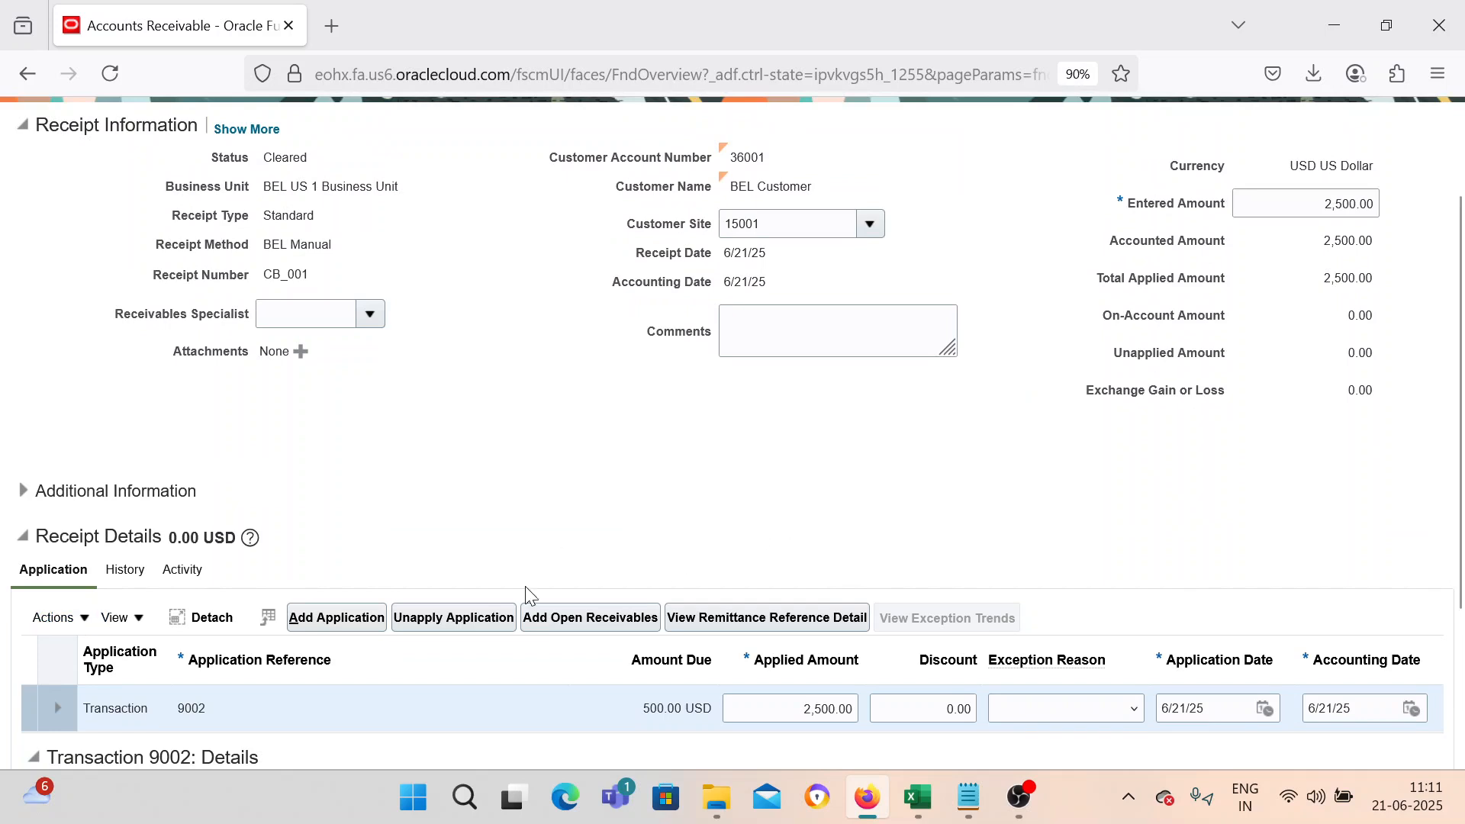
pyautogui.click(76, 618)
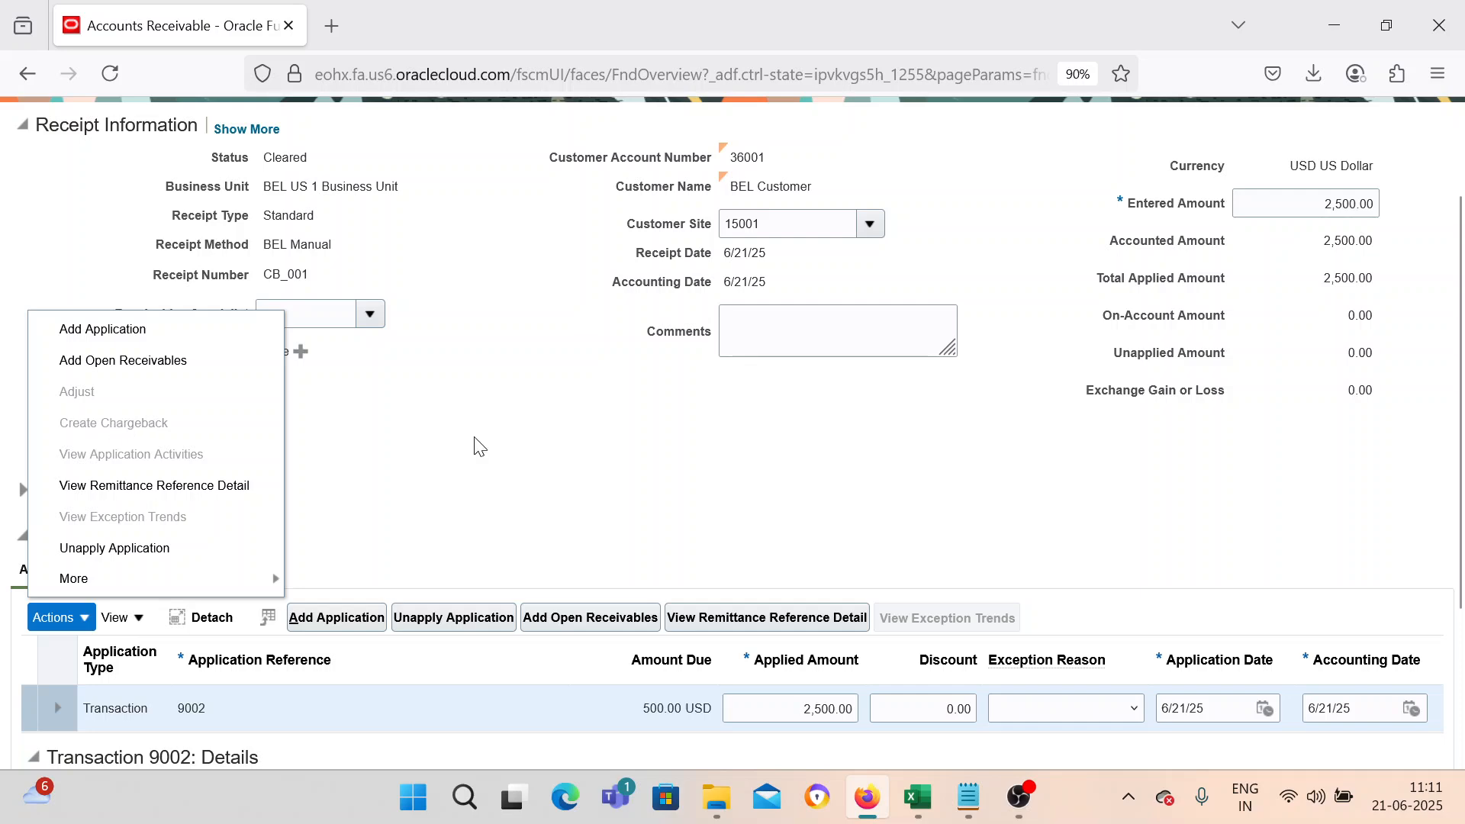
pyautogui.click(712, 448)
pyautogui.scroll(3, 1063, 442)
pyautogui.click(1261, 185)
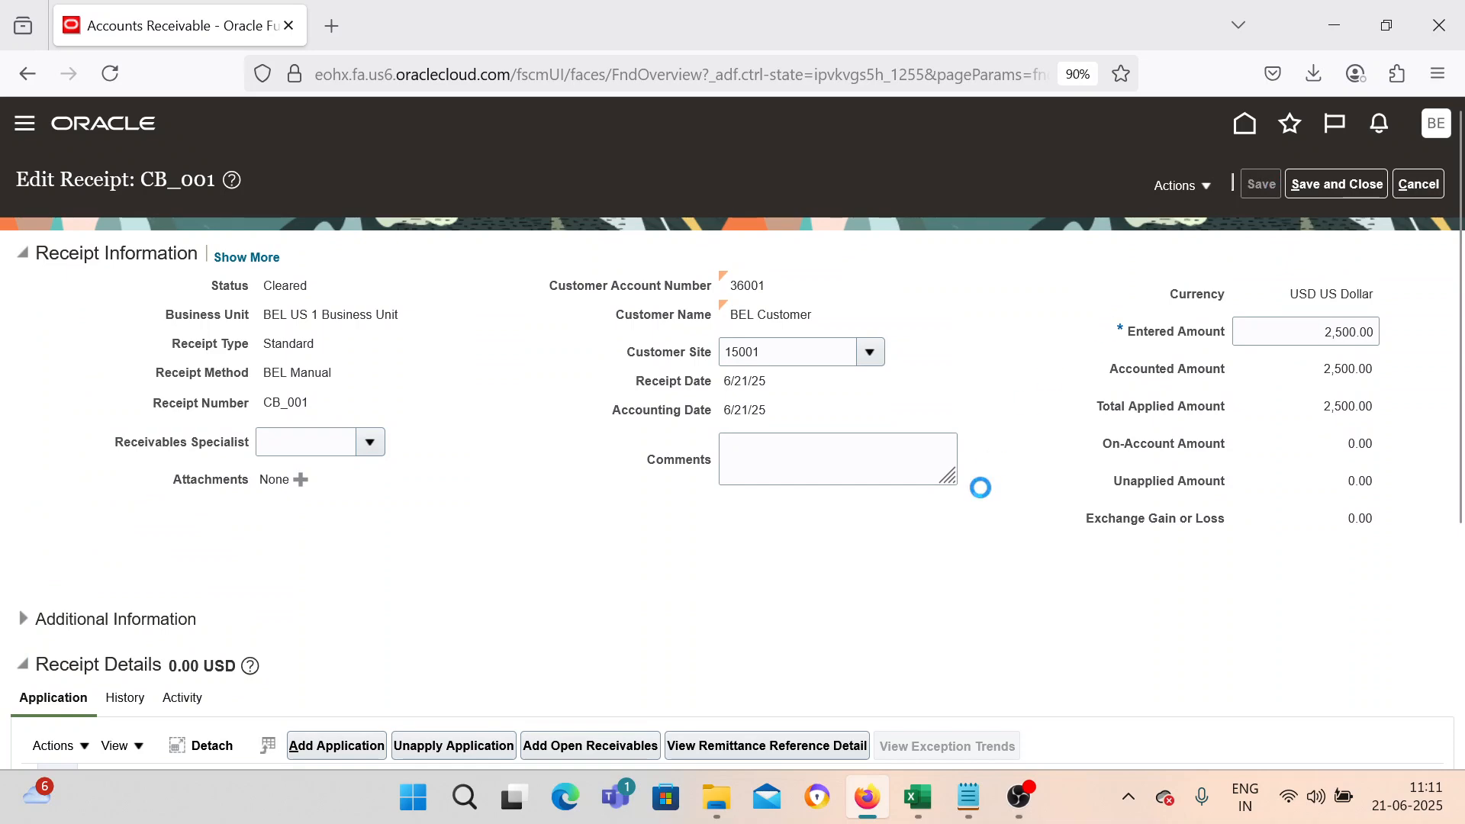
# Create a chargeback of type BEL Chargeback on the receipt's application to transaction 9002.
pyautogui.scroll(-5, 981, 487)
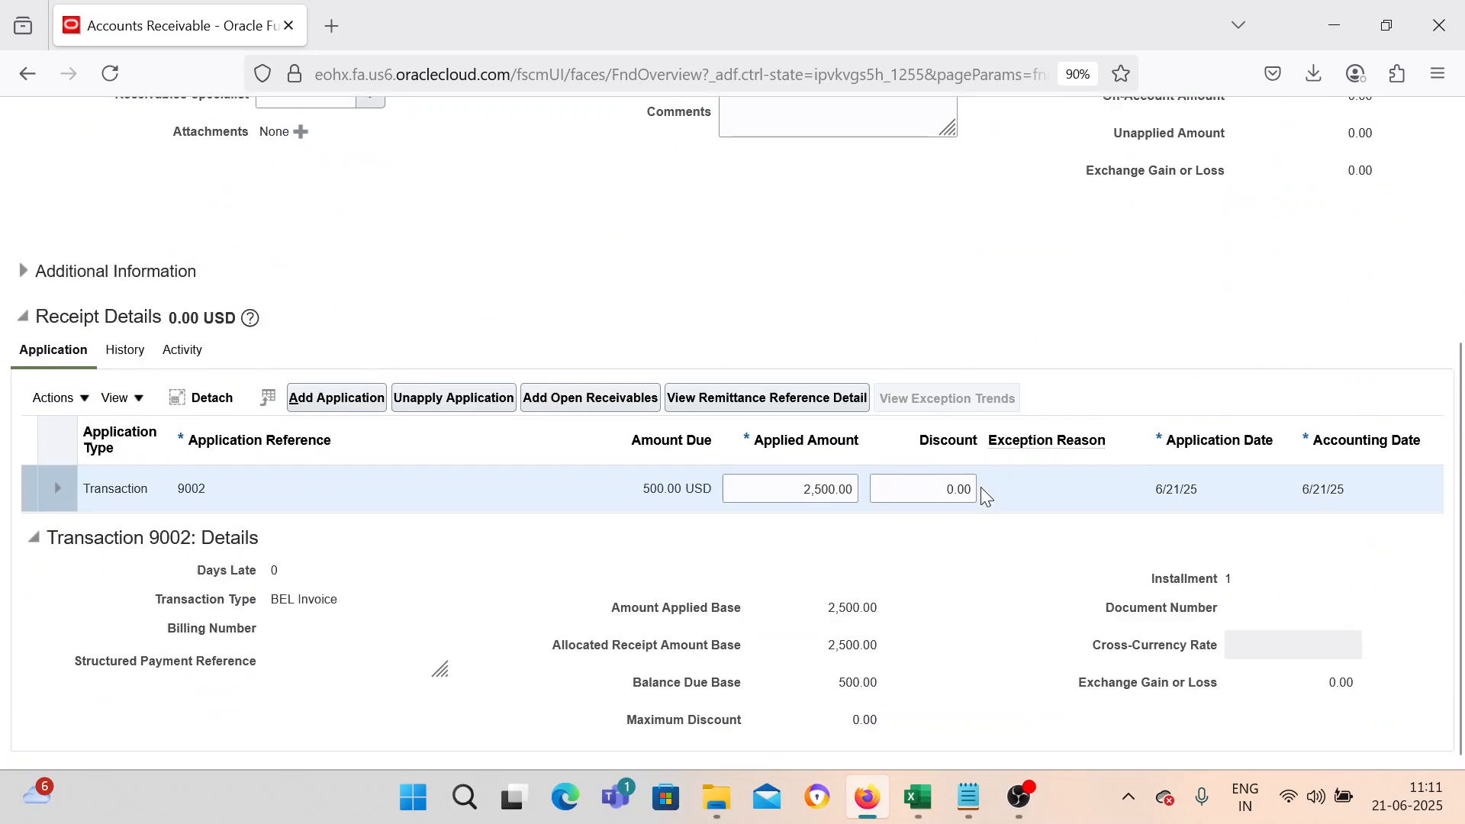
pyautogui.click(74, 411)
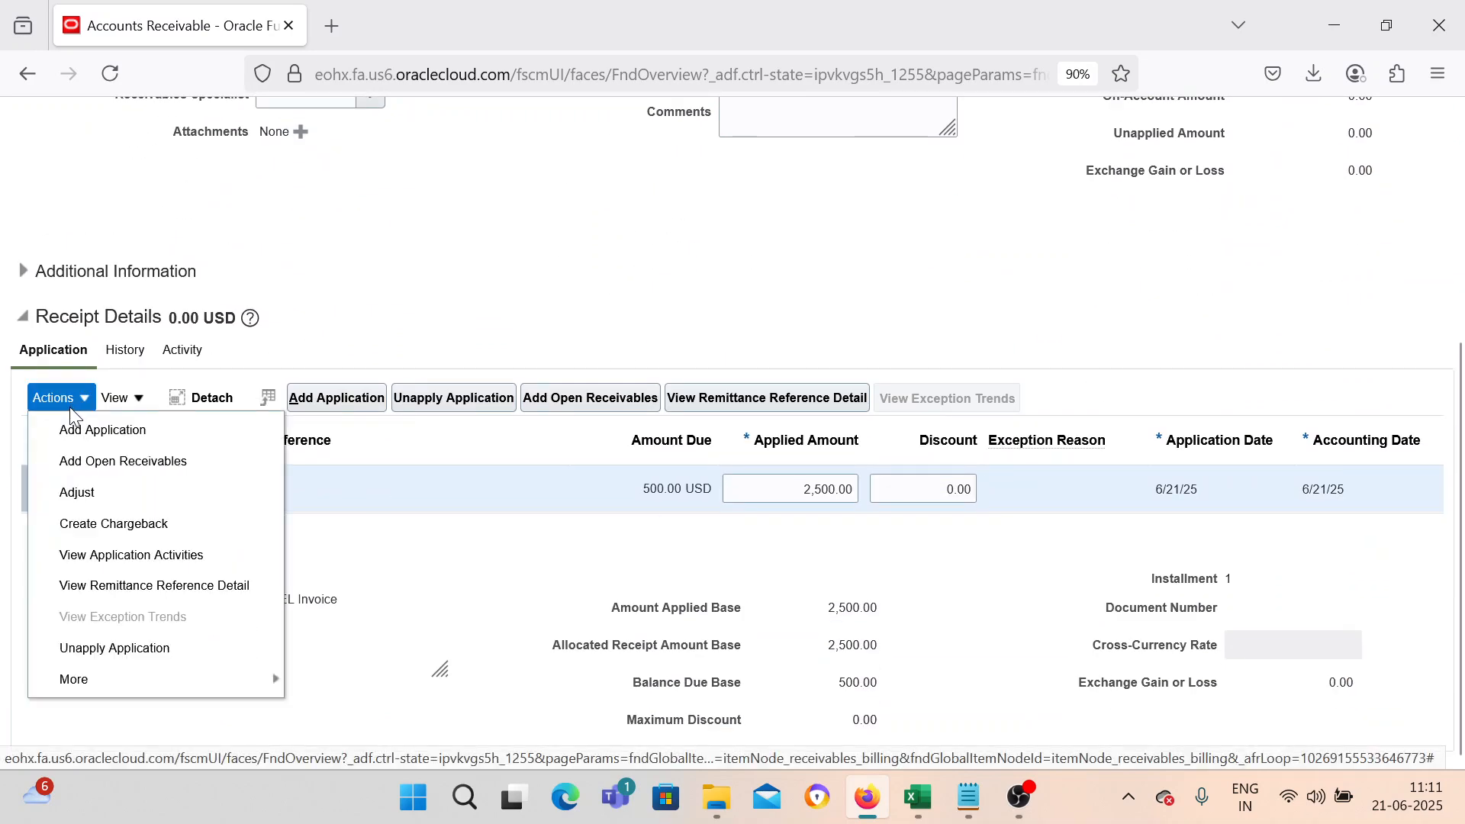
pyautogui.click(132, 534)
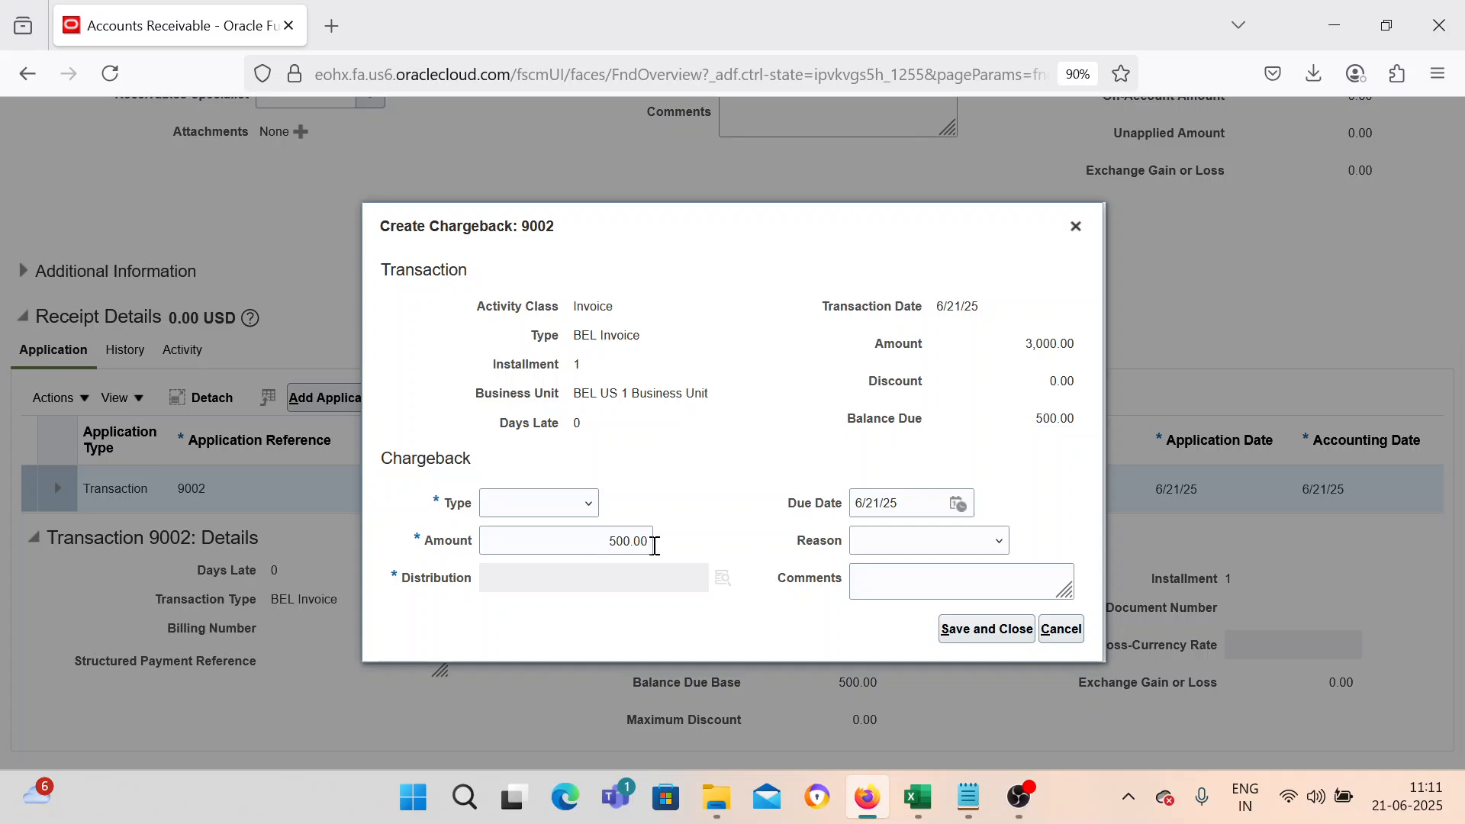
pyautogui.click(572, 512)
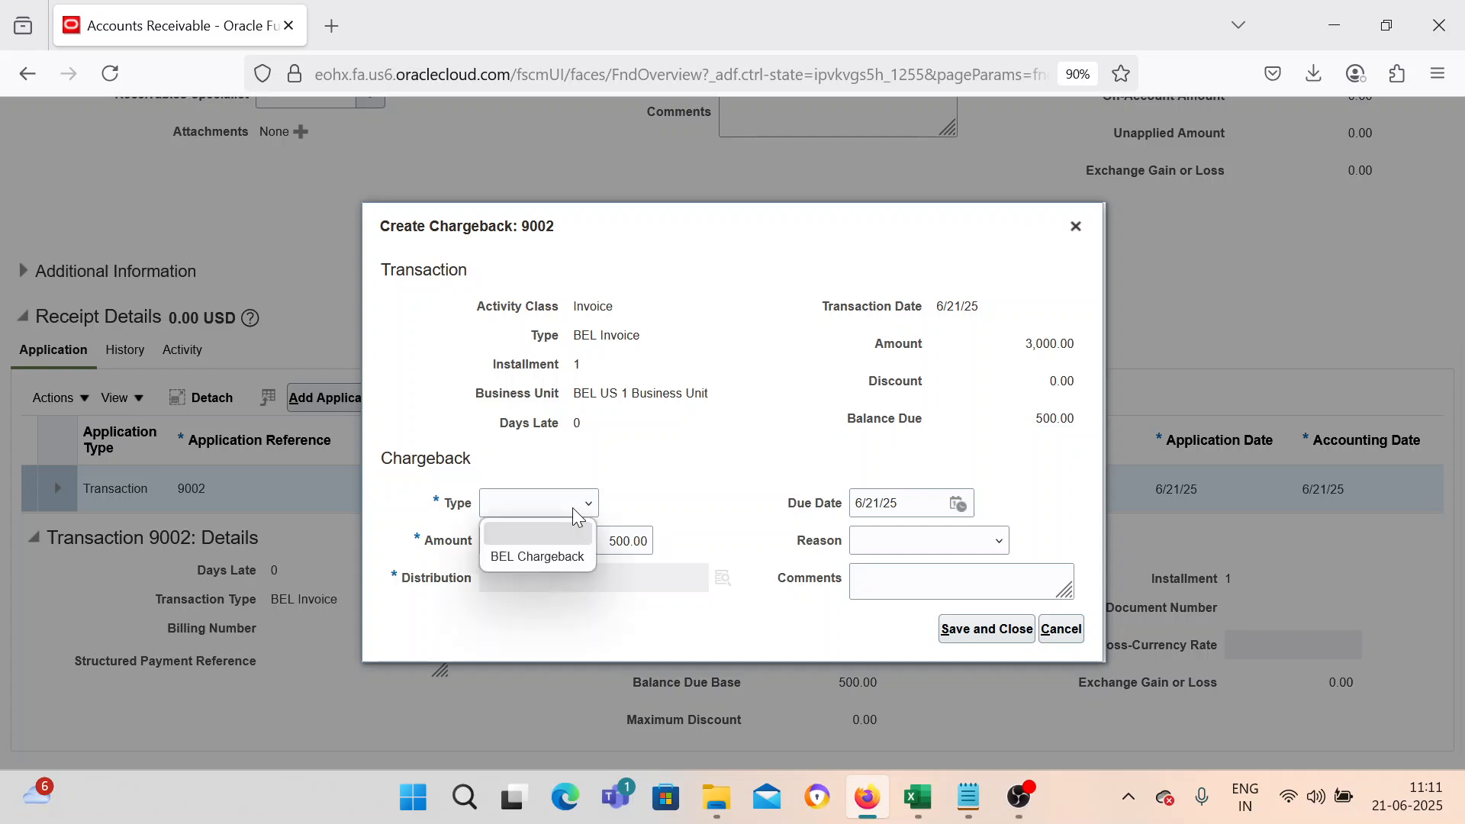
pyautogui.click(554, 559)
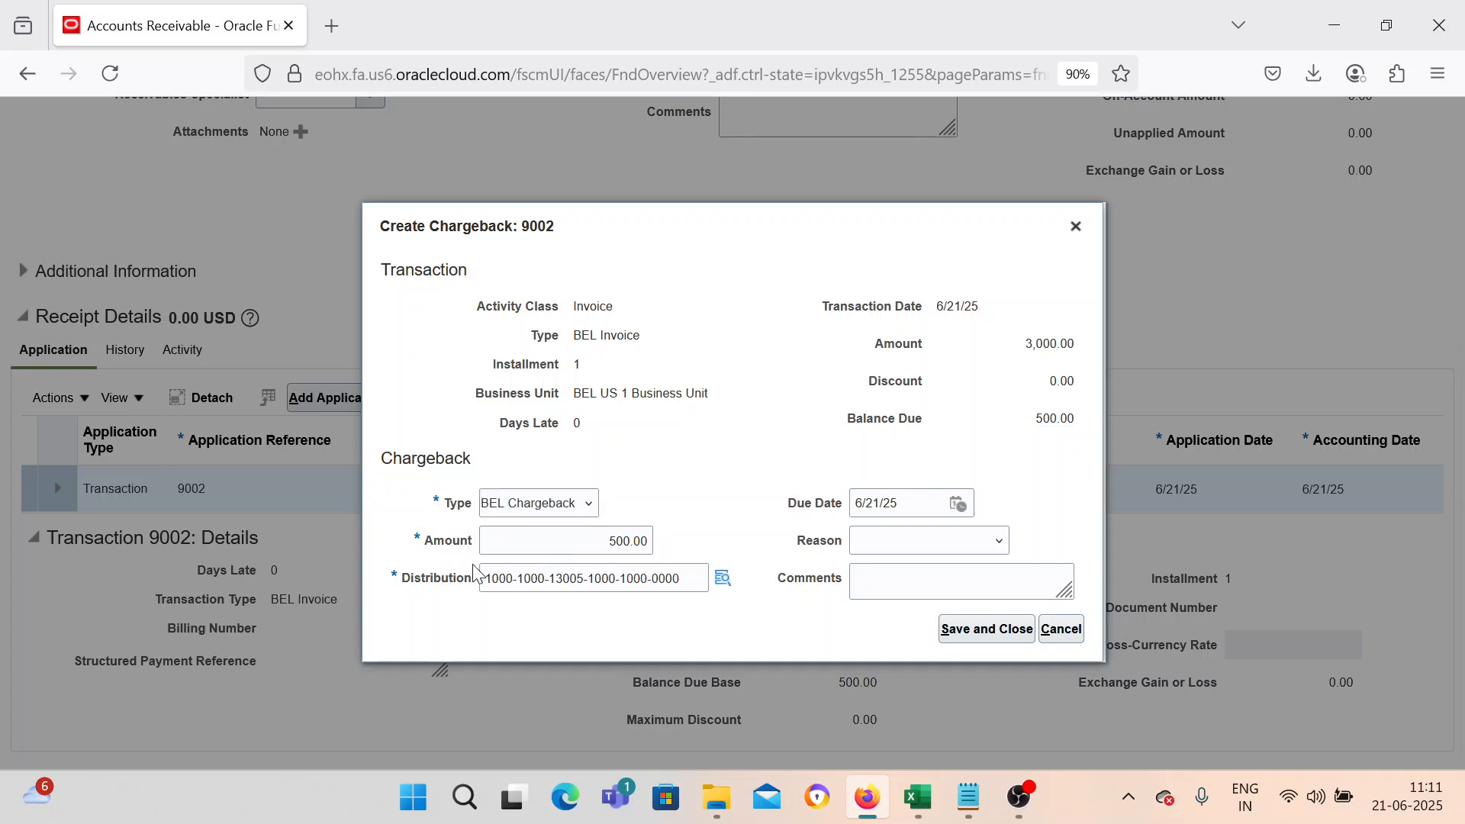
pyautogui.click(965, 639)
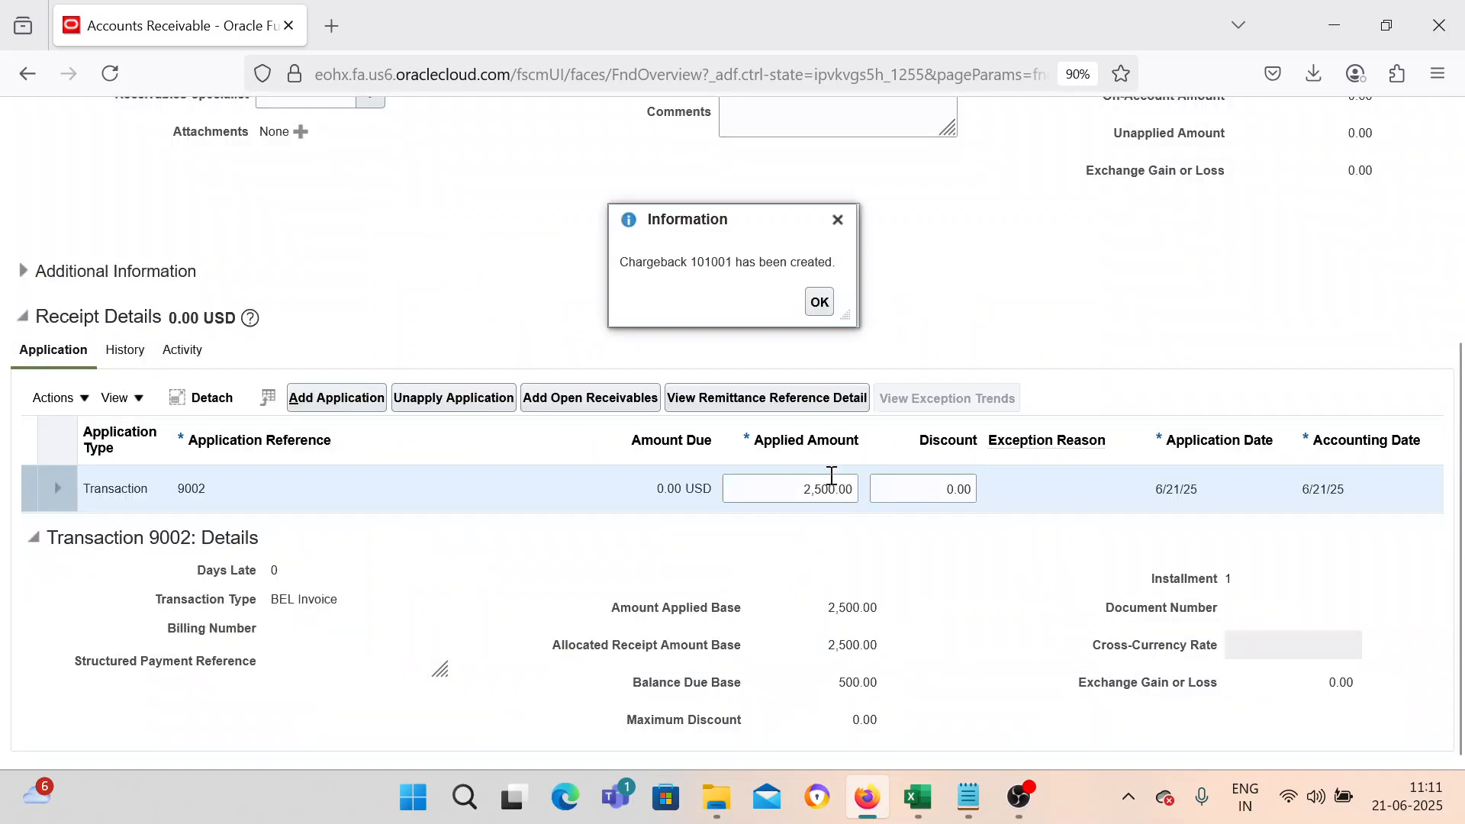
# Copy the new chargeback number into Notepad on a new line below 9002.
pyautogui.doubleClick(710, 262)
pyautogui.hotkey('ctrl', 'c')
pyautogui.click(969, 797)
pyautogui.press('Return')
pyautogui.hotkey('ctrl', 'v')
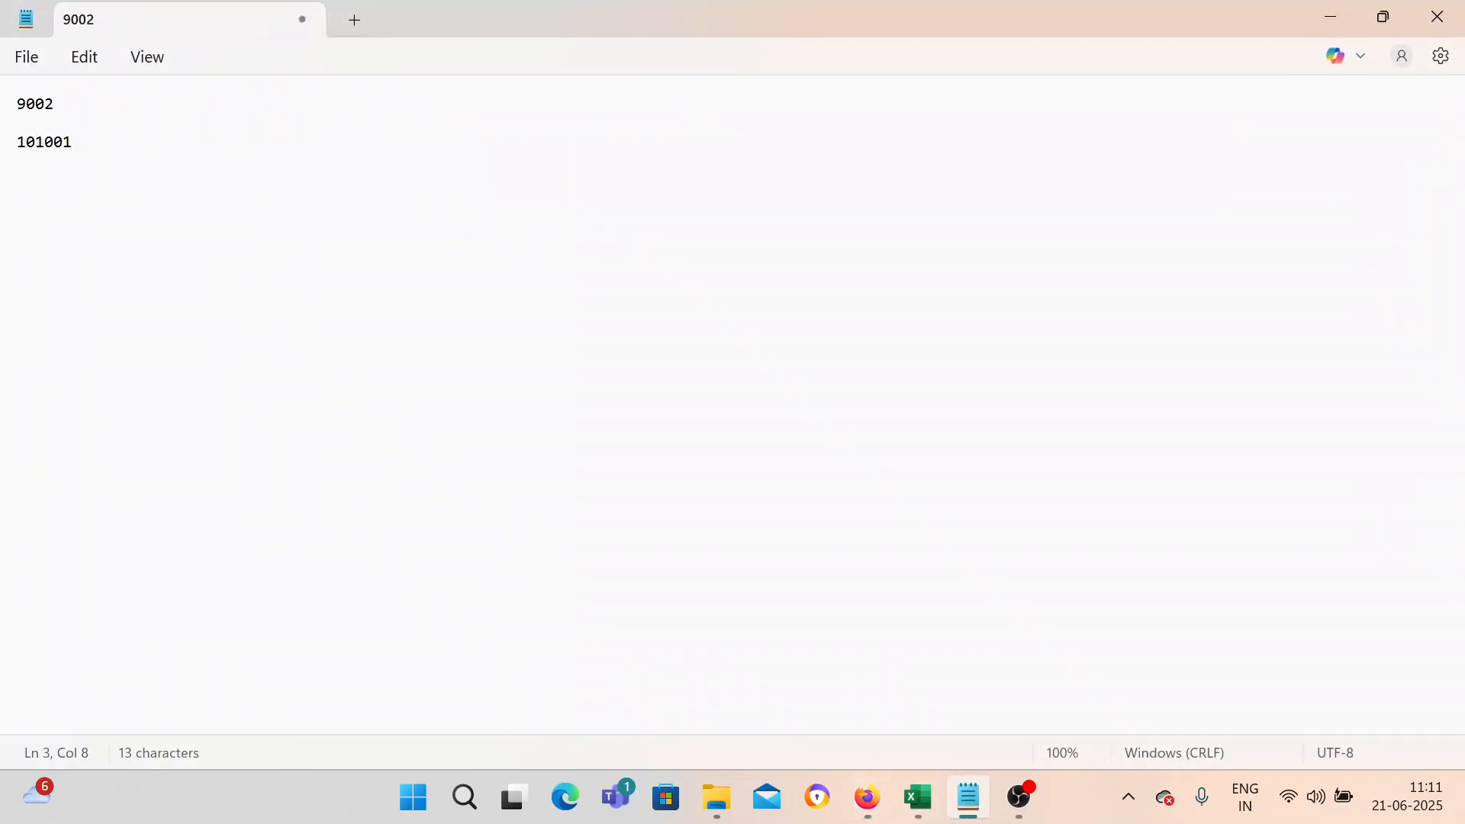
pyautogui.click(1329, 23)
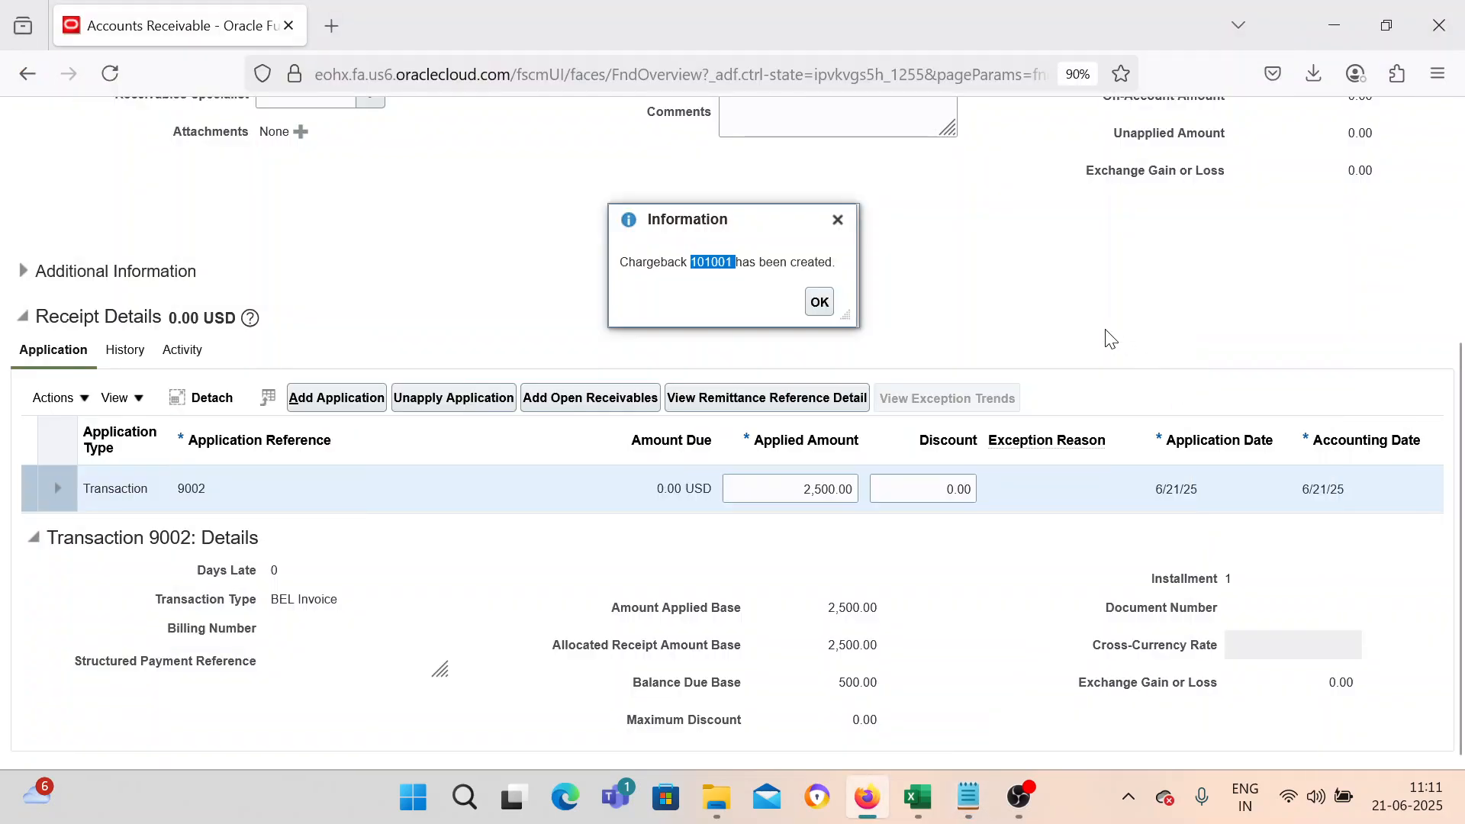
# Dismiss the chargeback confirmation and save the receipt.
pyautogui.click(818, 301)
pyautogui.scroll(5, 1132, 335)
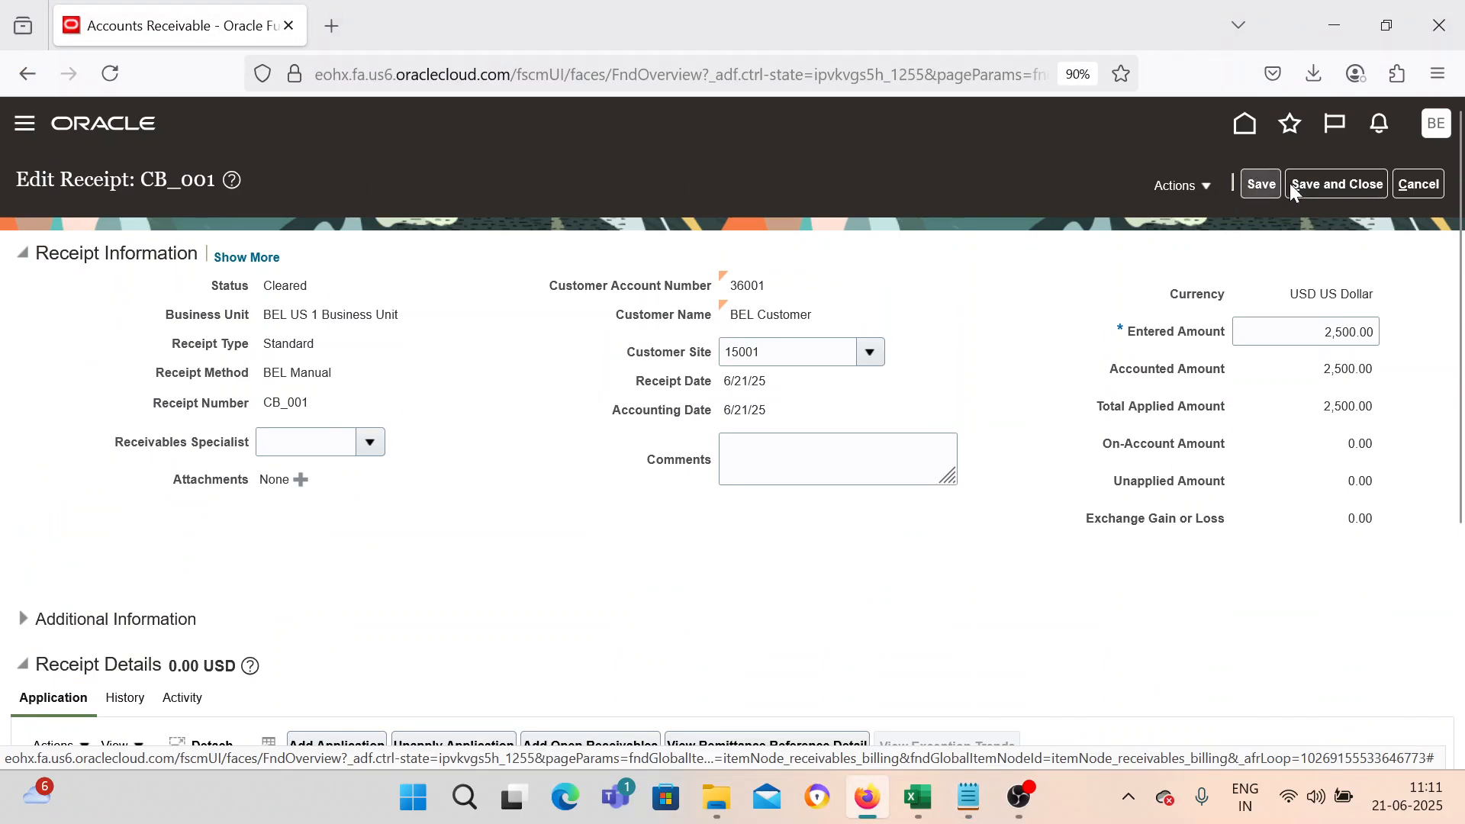
pyautogui.click(1311, 185)
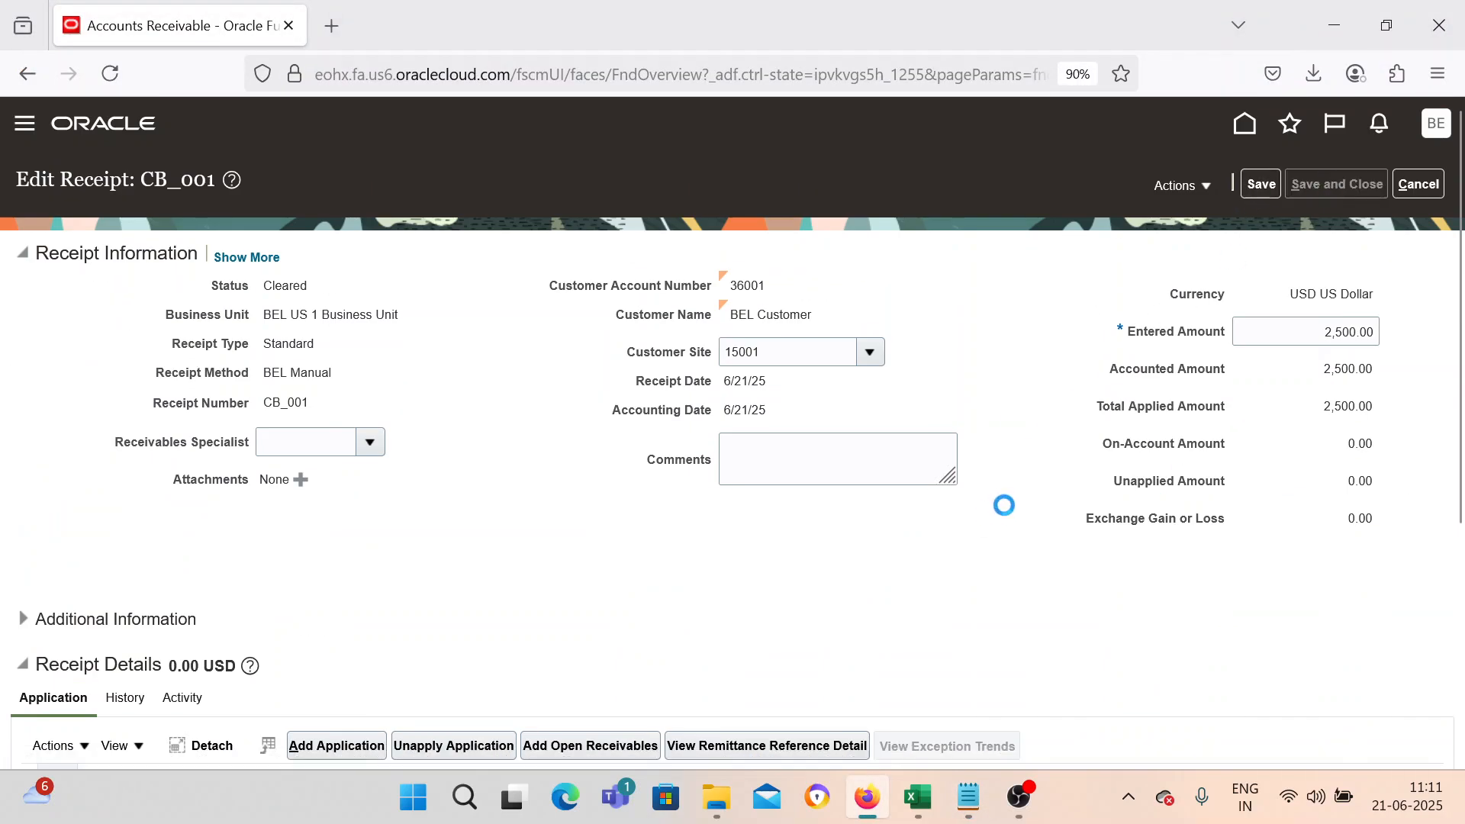
# Open Manage Transactions from Billing and set the business unit to BEL US 1 Business Unit.
pyautogui.click(25, 123)
pyautogui.scroll(-6, 305, 443)
pyautogui.click(42, 480)
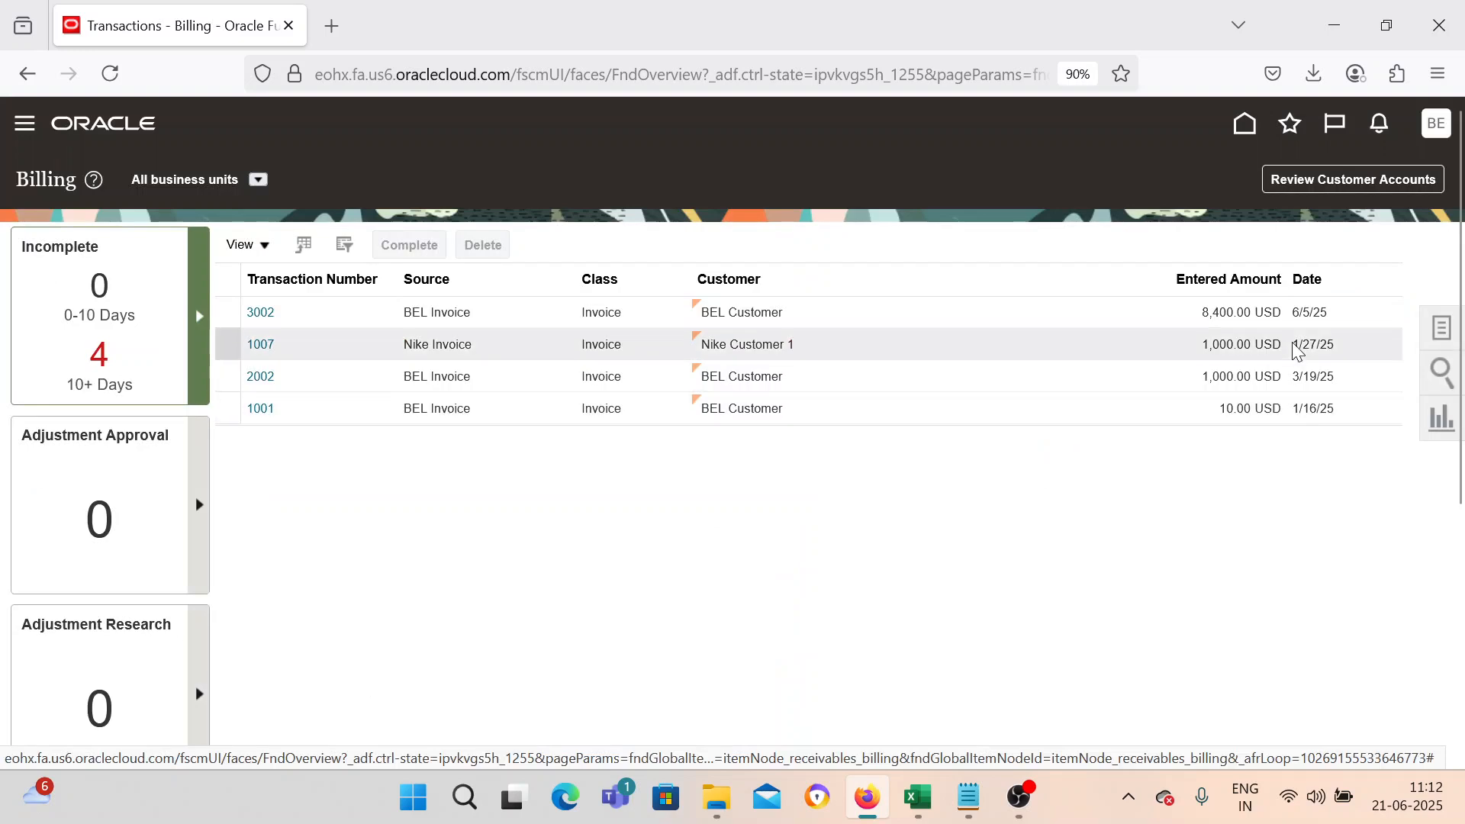
pyautogui.click(1435, 331)
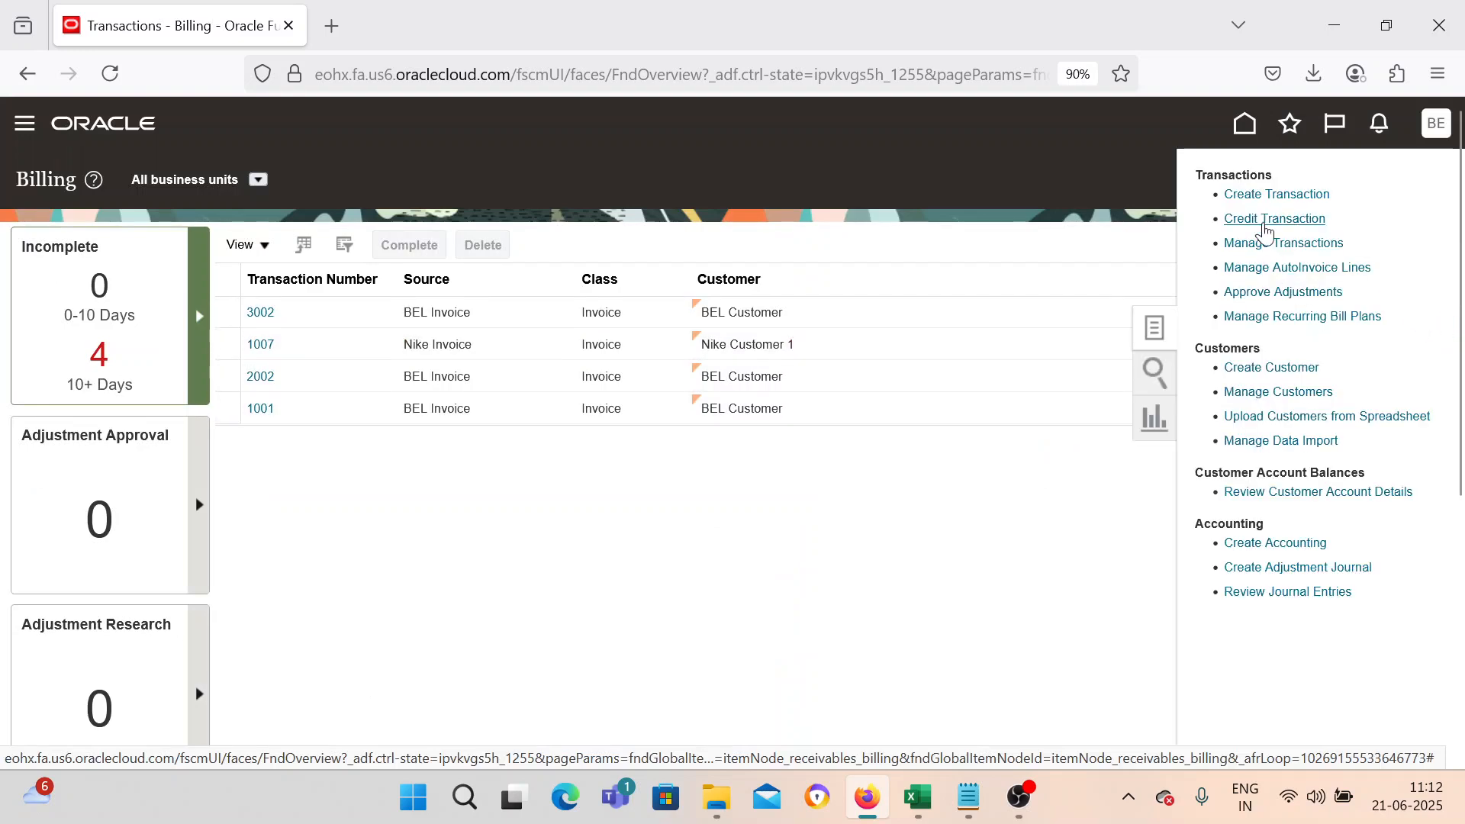
pyautogui.click(1264, 248)
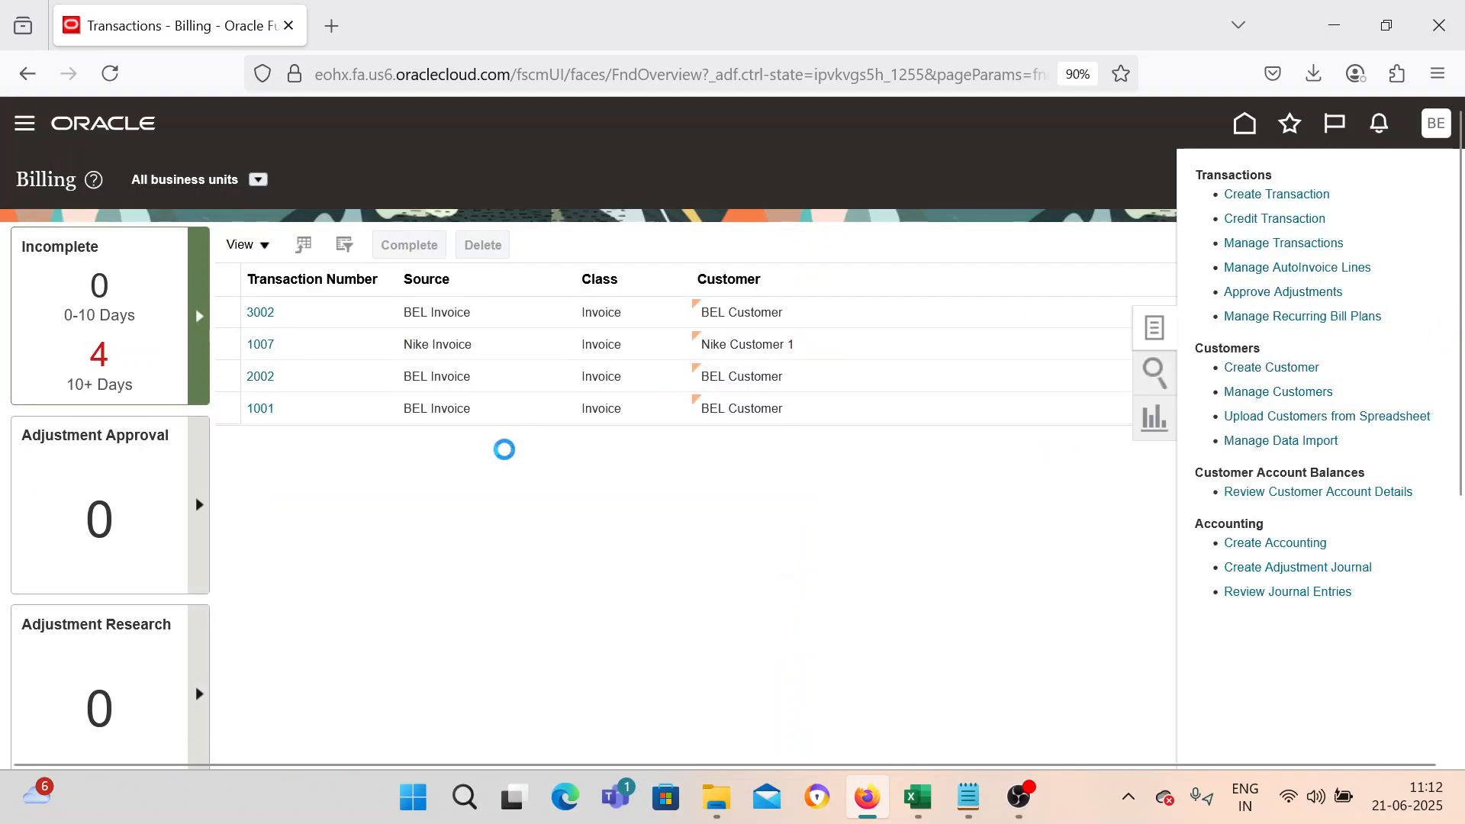
pyautogui.click(441, 309)
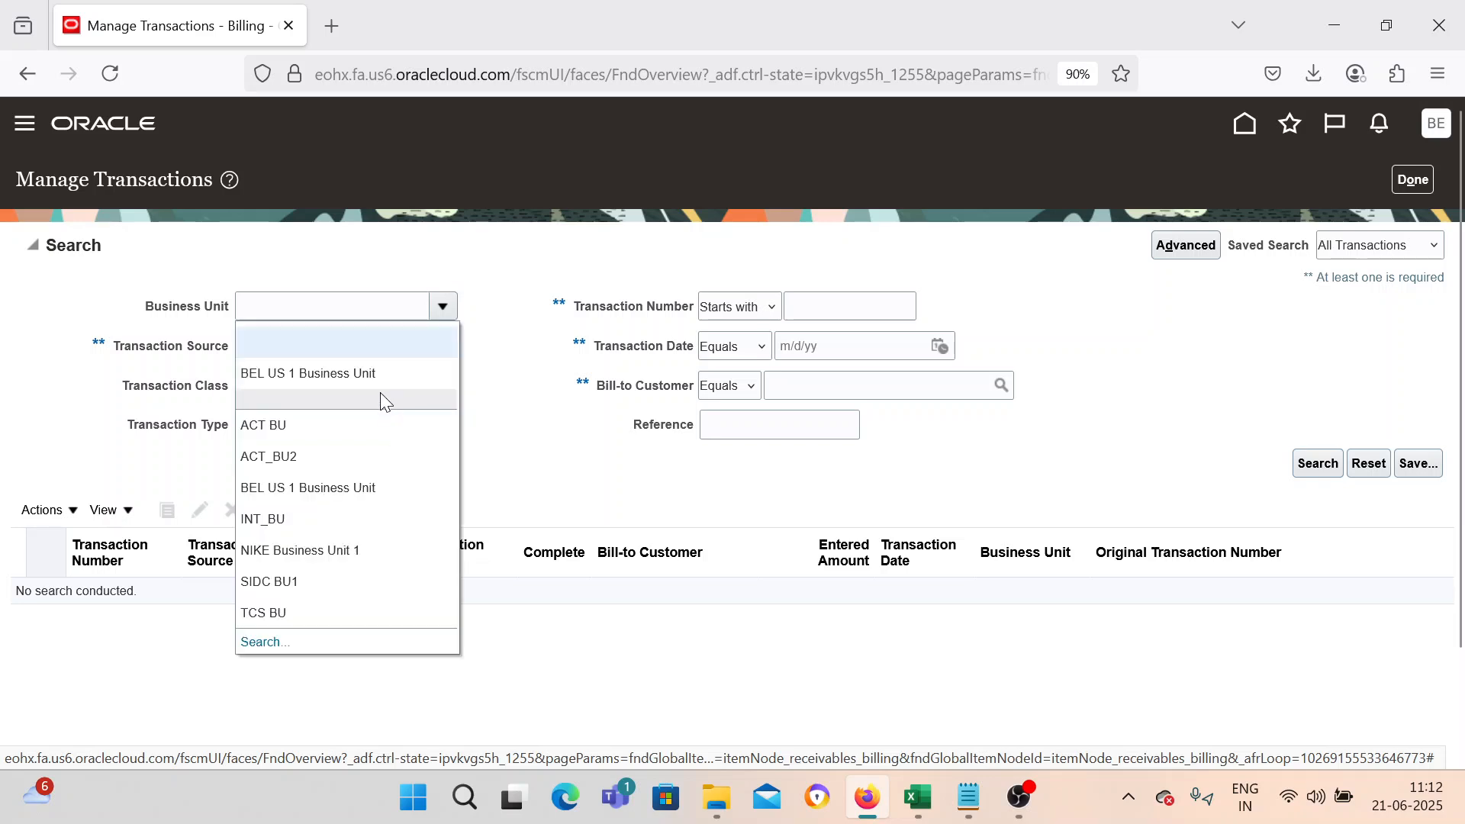
pyautogui.click(826, 303)
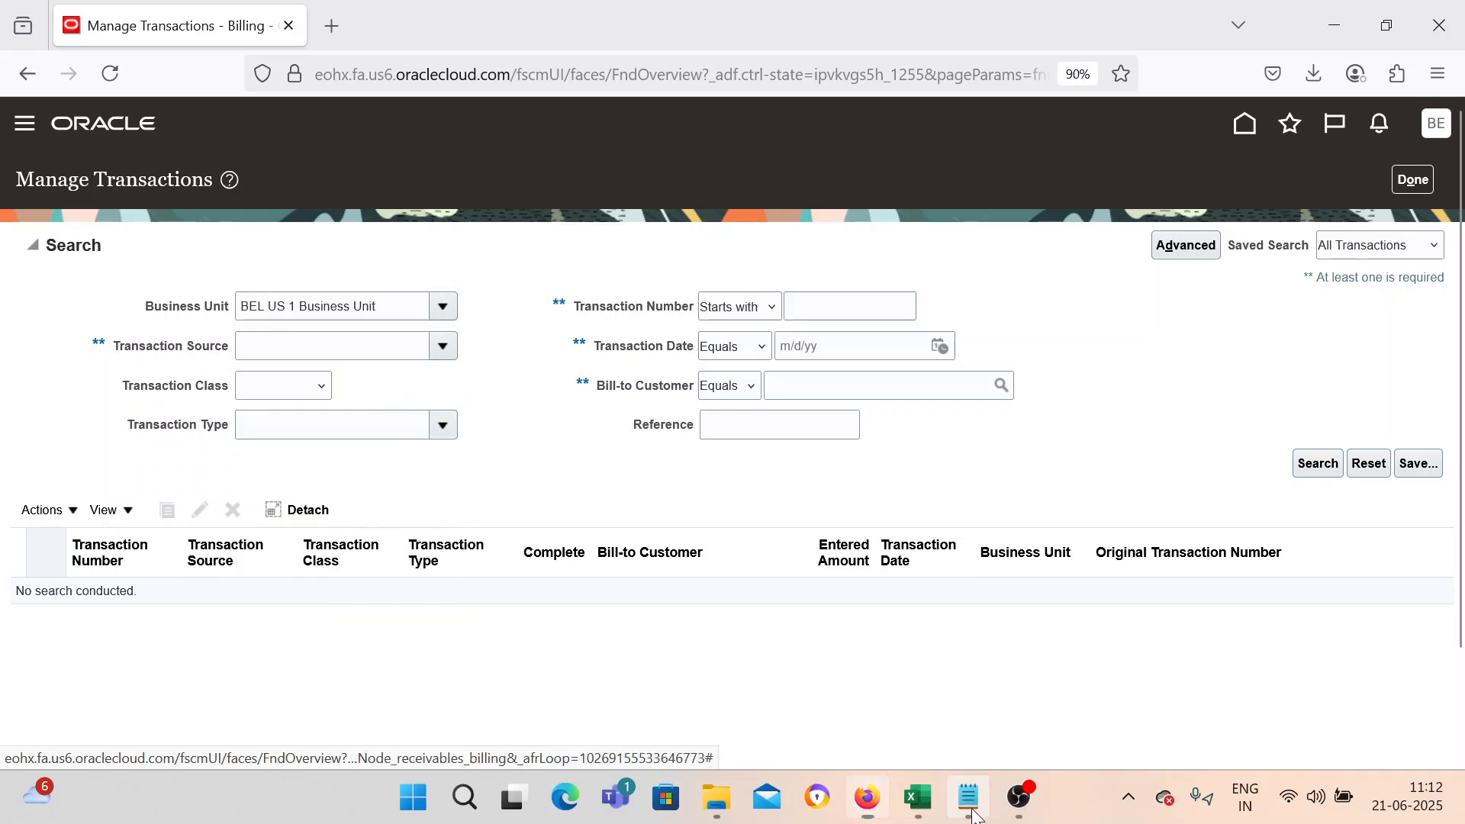
# Copy transaction number 9002 from Notepad and search transactions for it.
pyautogui.hotkey('alt', 'Tab')
pyautogui.doubleClick(32, 102)
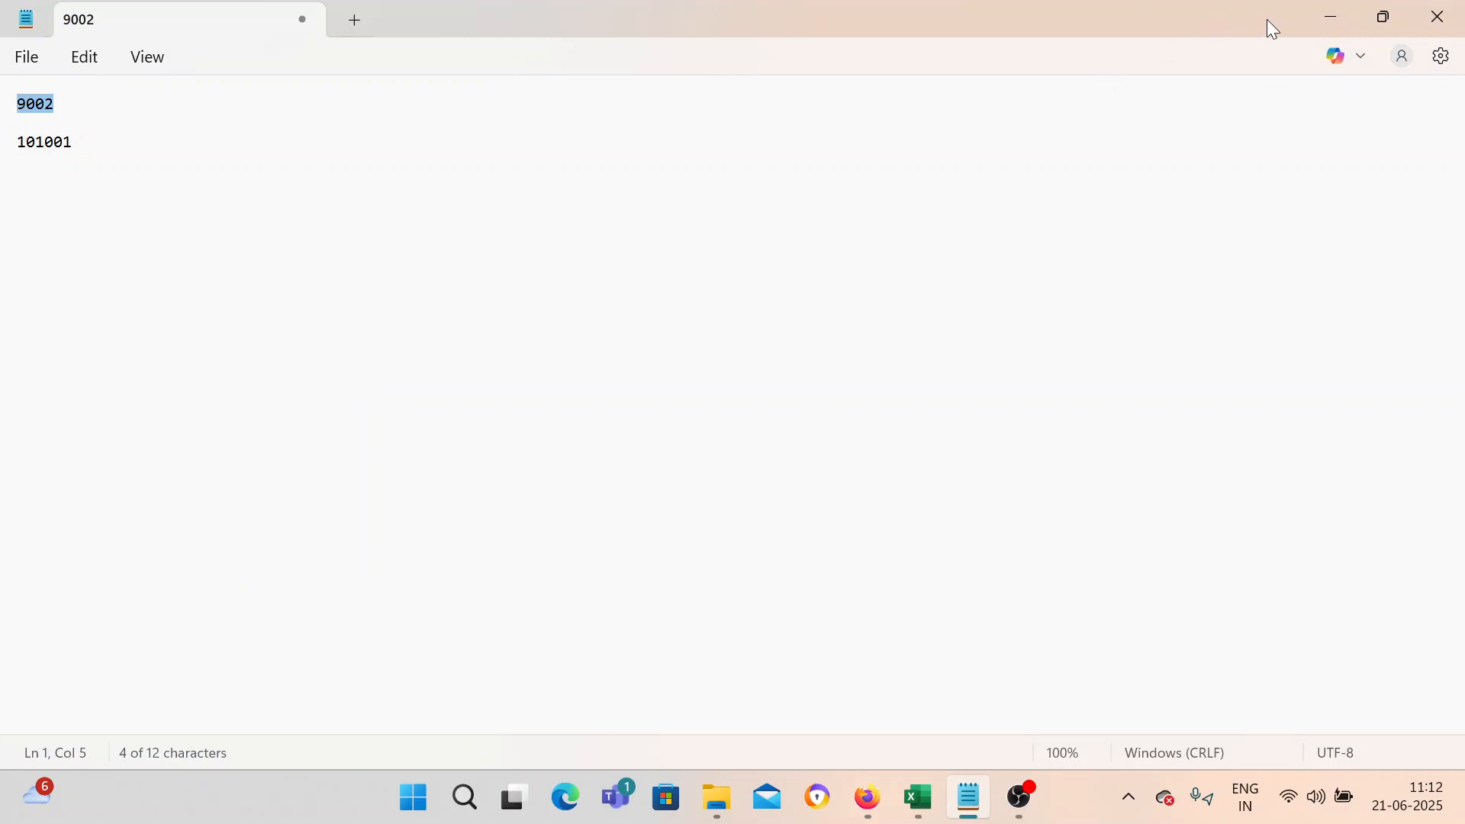
pyautogui.click(1332, 17)
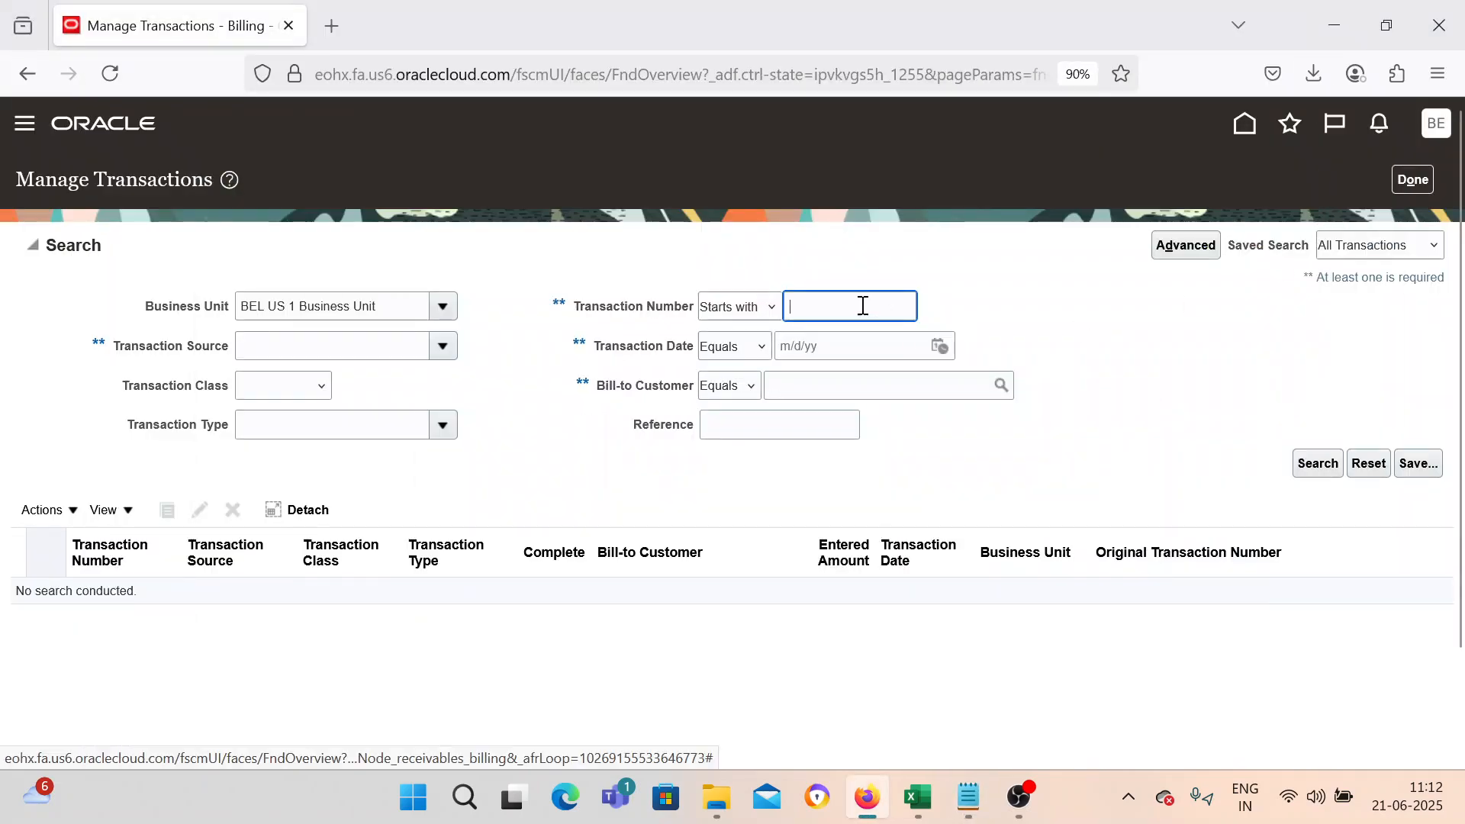
pyautogui.click(1317, 461)
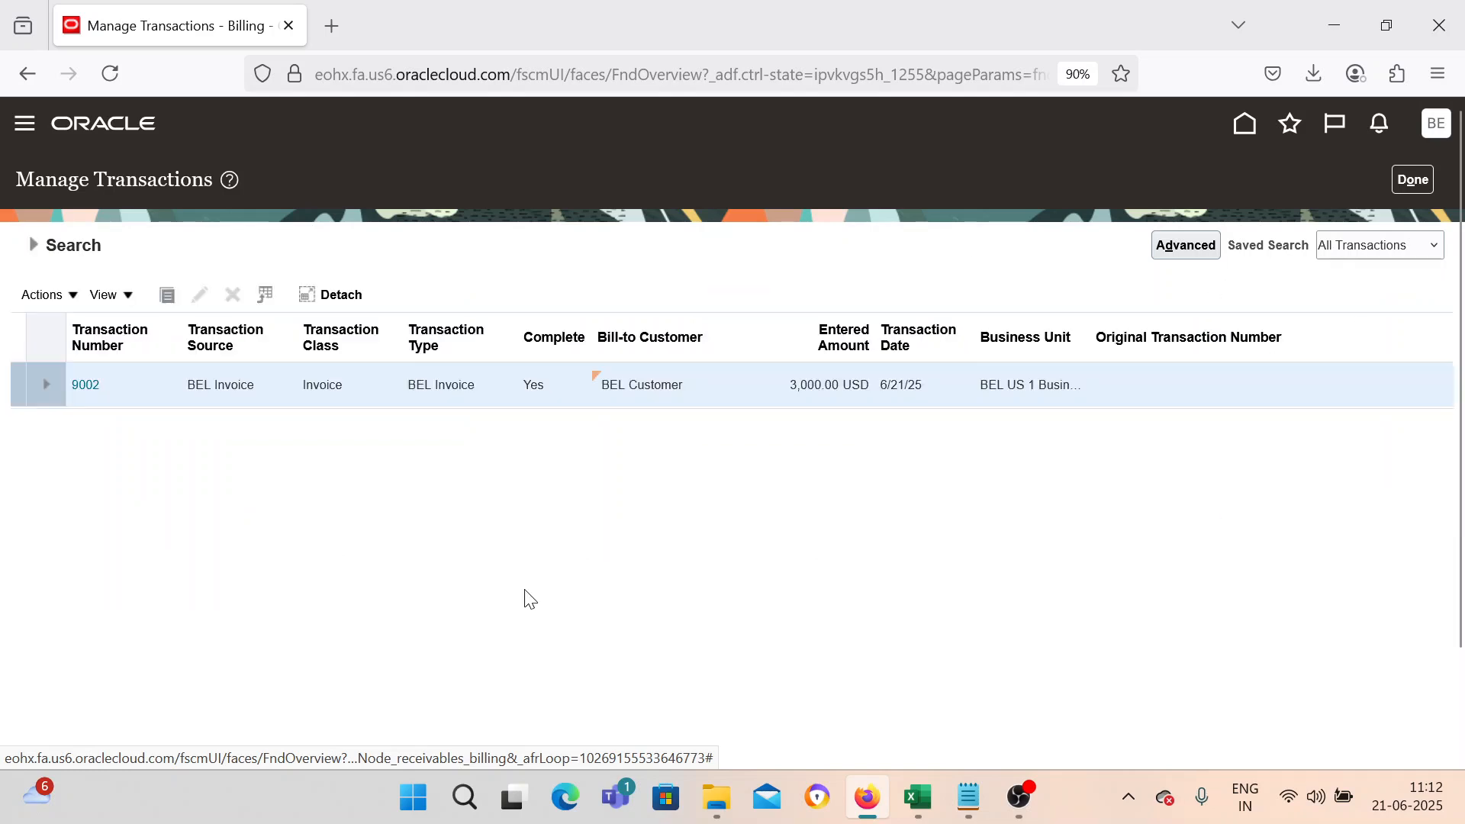
# Open invoice 9002 and review its installments.
pyautogui.click(86, 391)
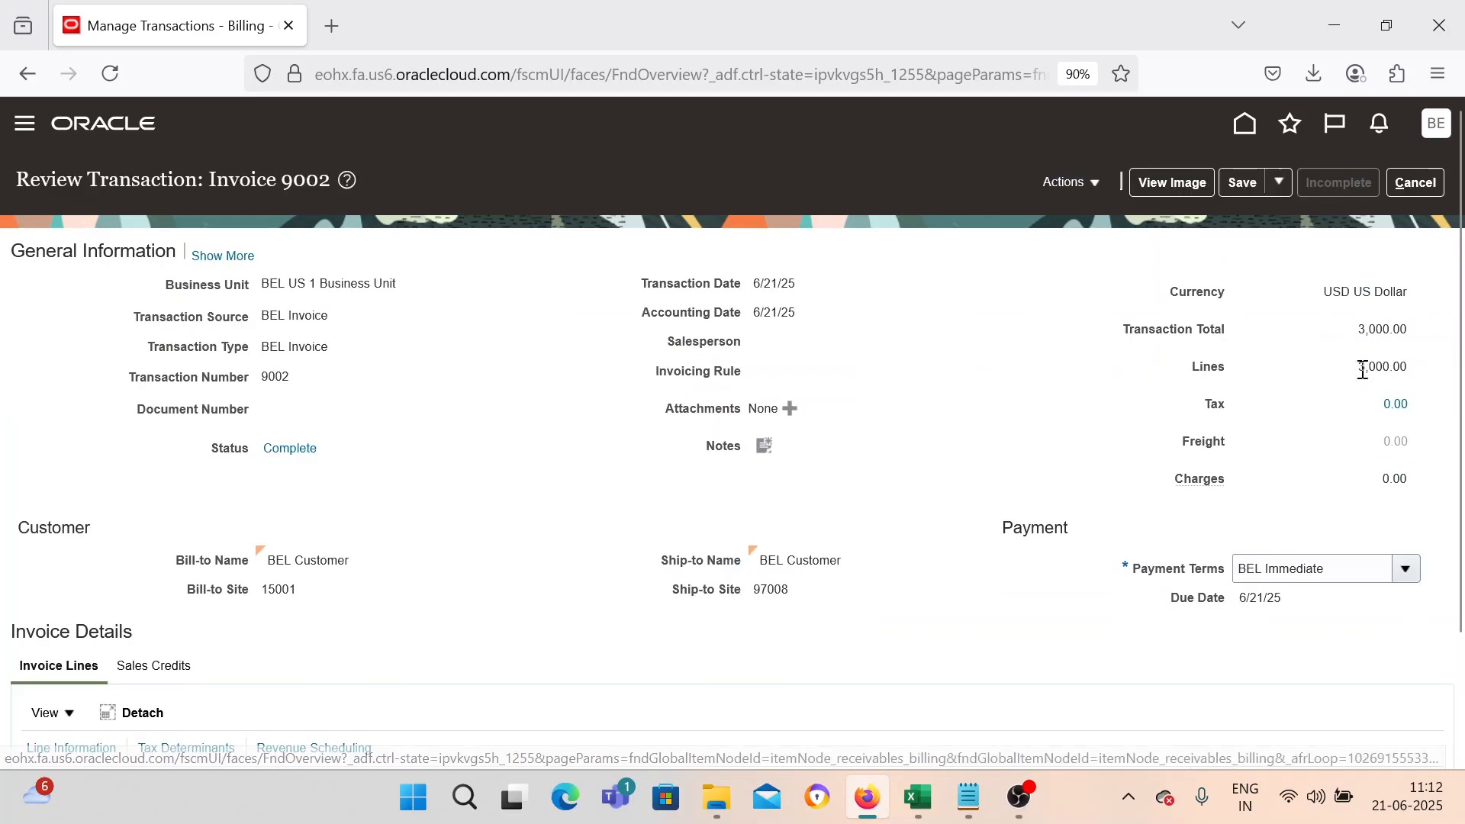
pyautogui.click(1069, 181)
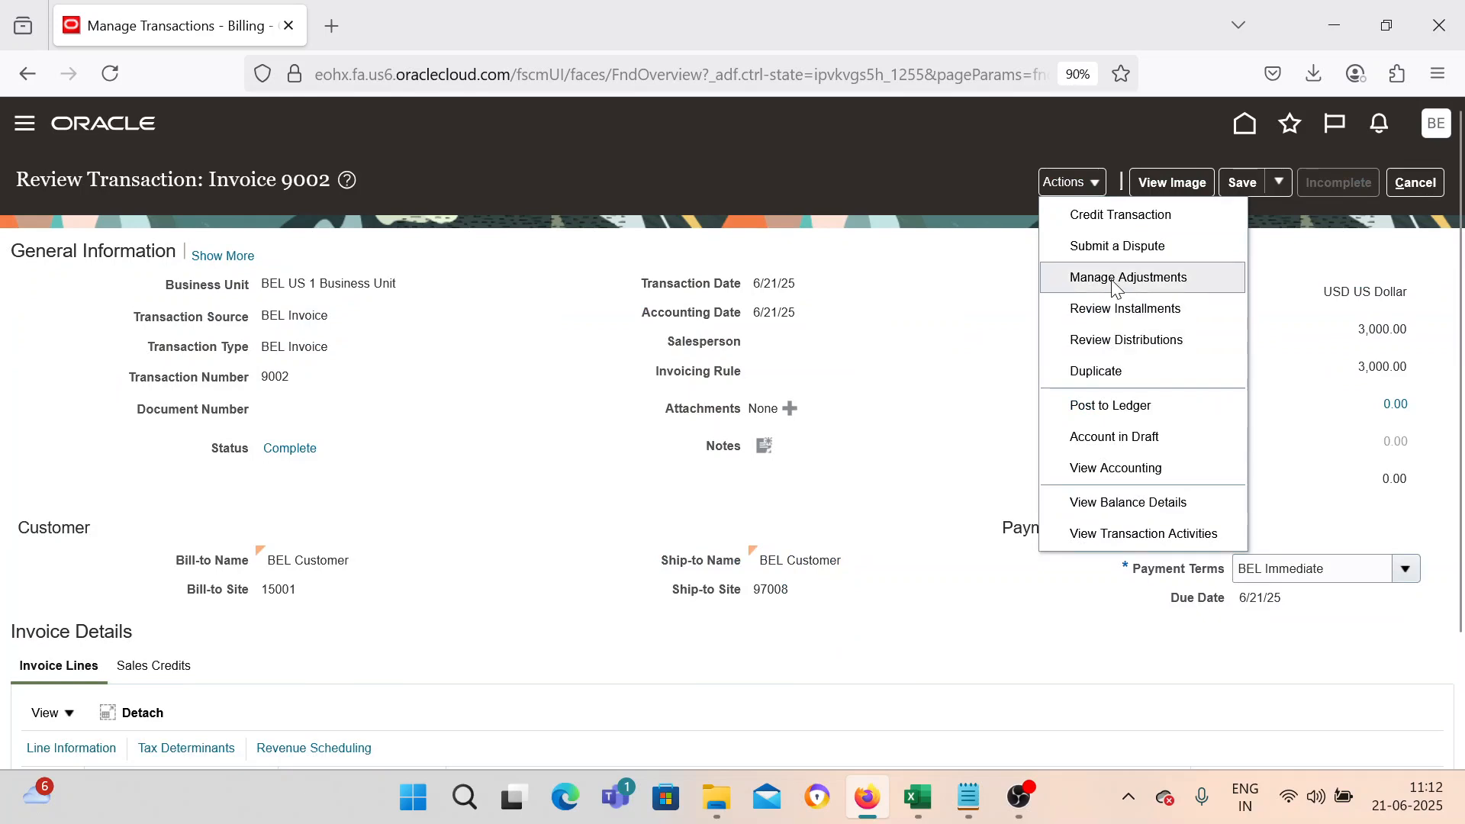
pyautogui.click(1121, 309)
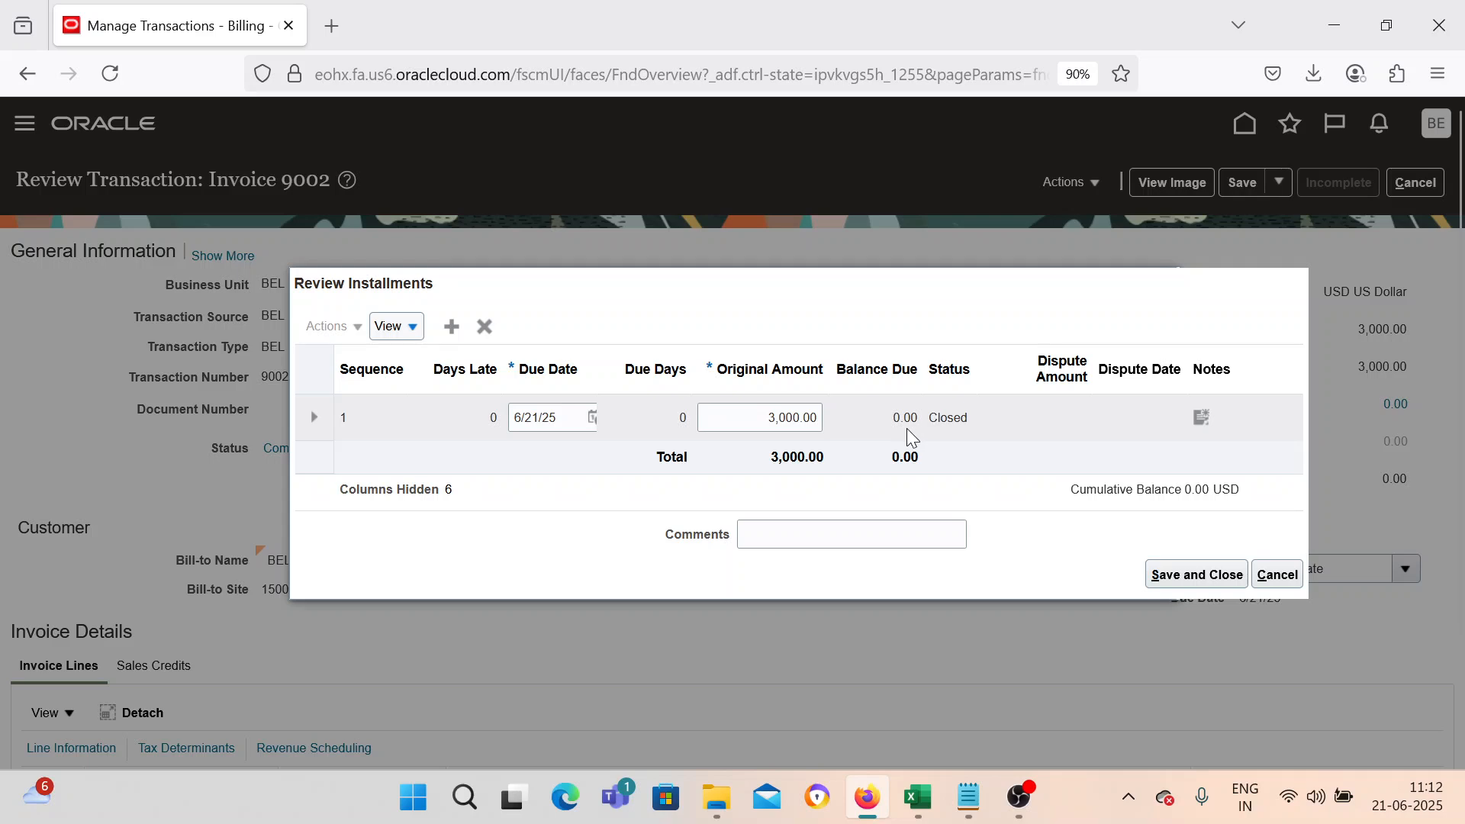
pyautogui.click(1226, 574)
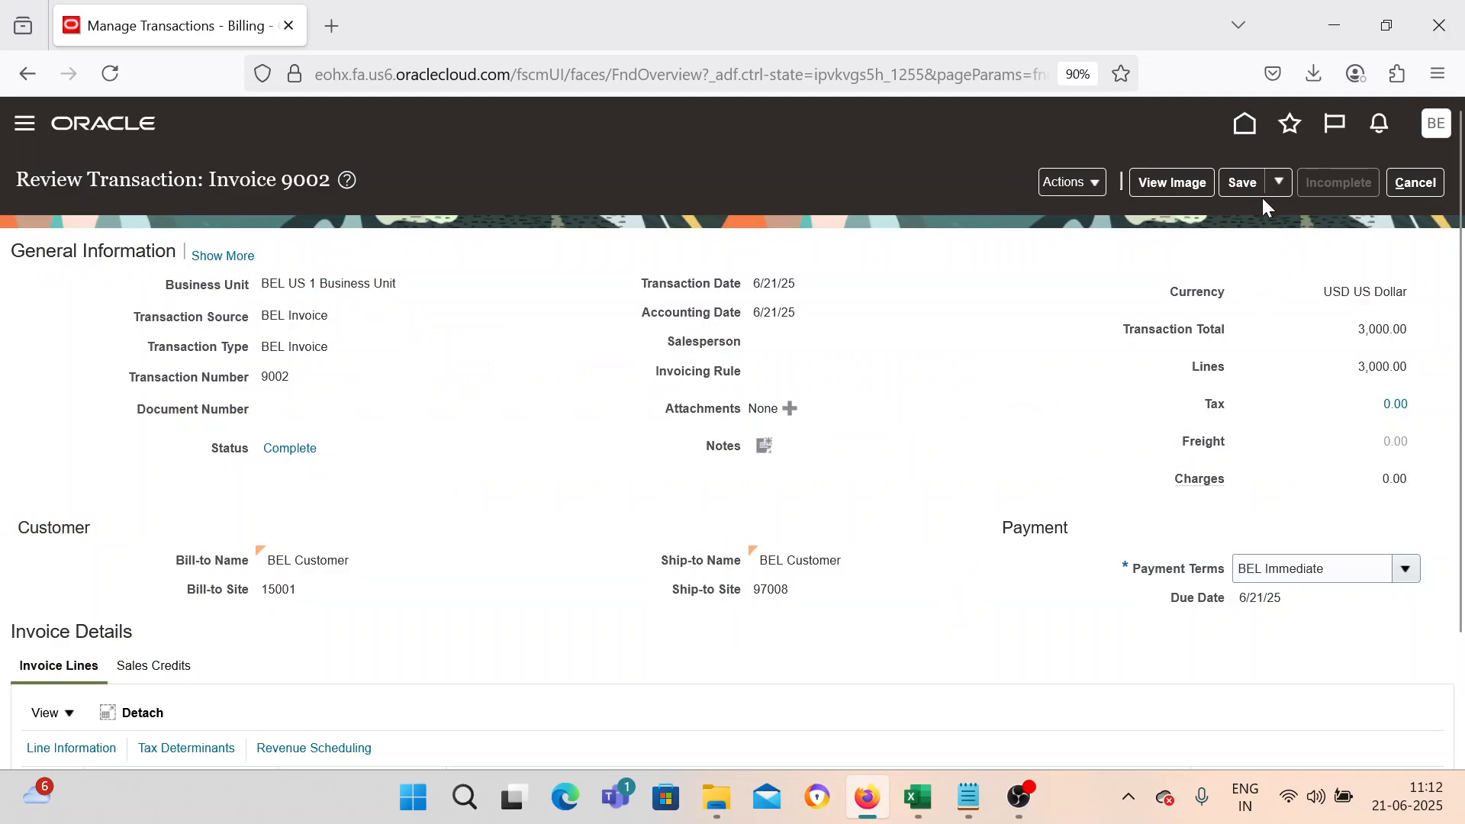
# Save and close invoice 9002, dismiss the confirmation, and leave Manage Transactions.
pyautogui.click(1280, 184)
pyautogui.click(1271, 216)
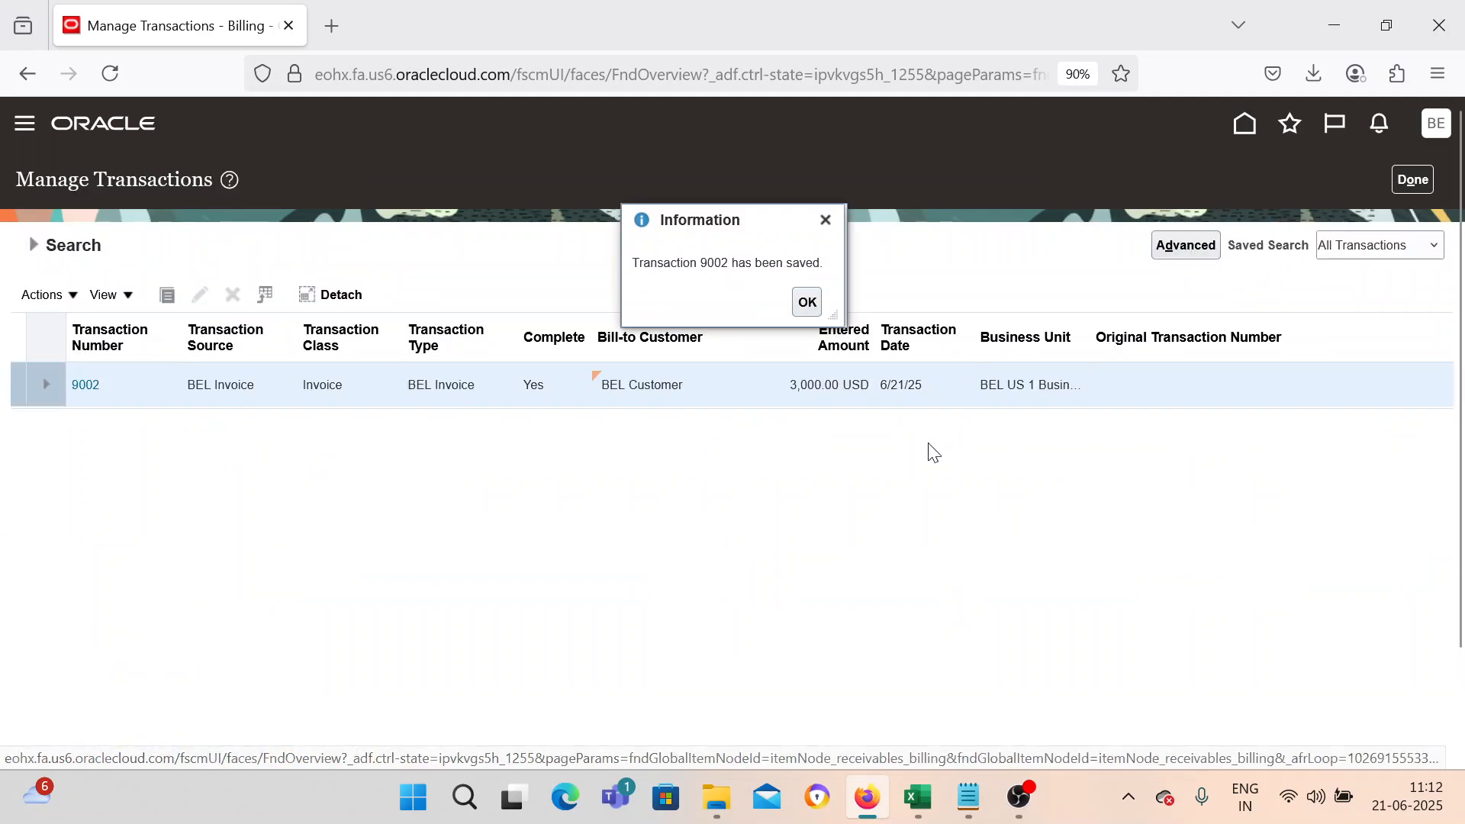
pyautogui.click(807, 304)
pyautogui.click(1413, 180)
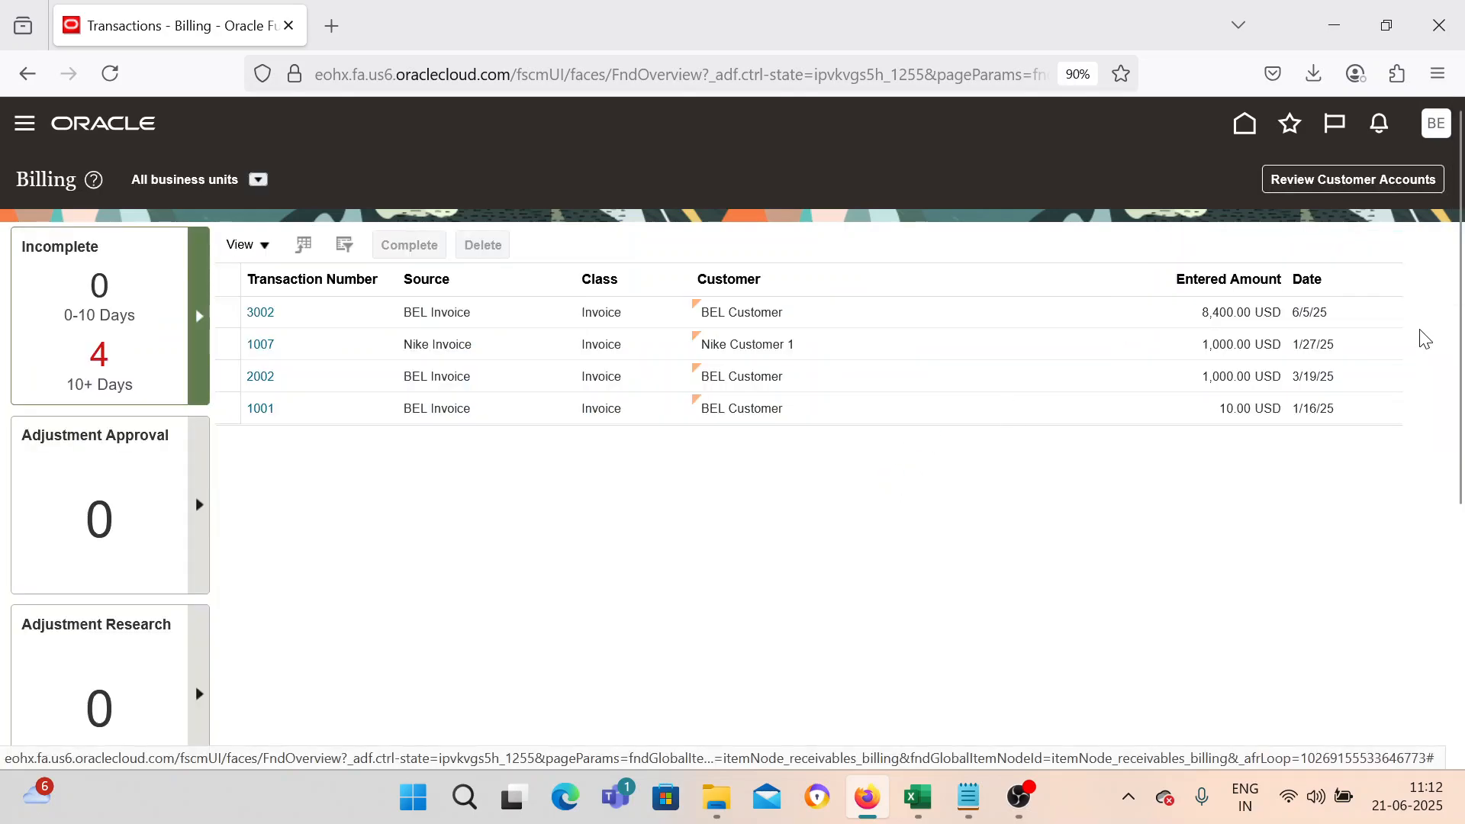
# Search Manage Transactions for the chargeback number copied from Notepad.
pyautogui.click(1428, 339)
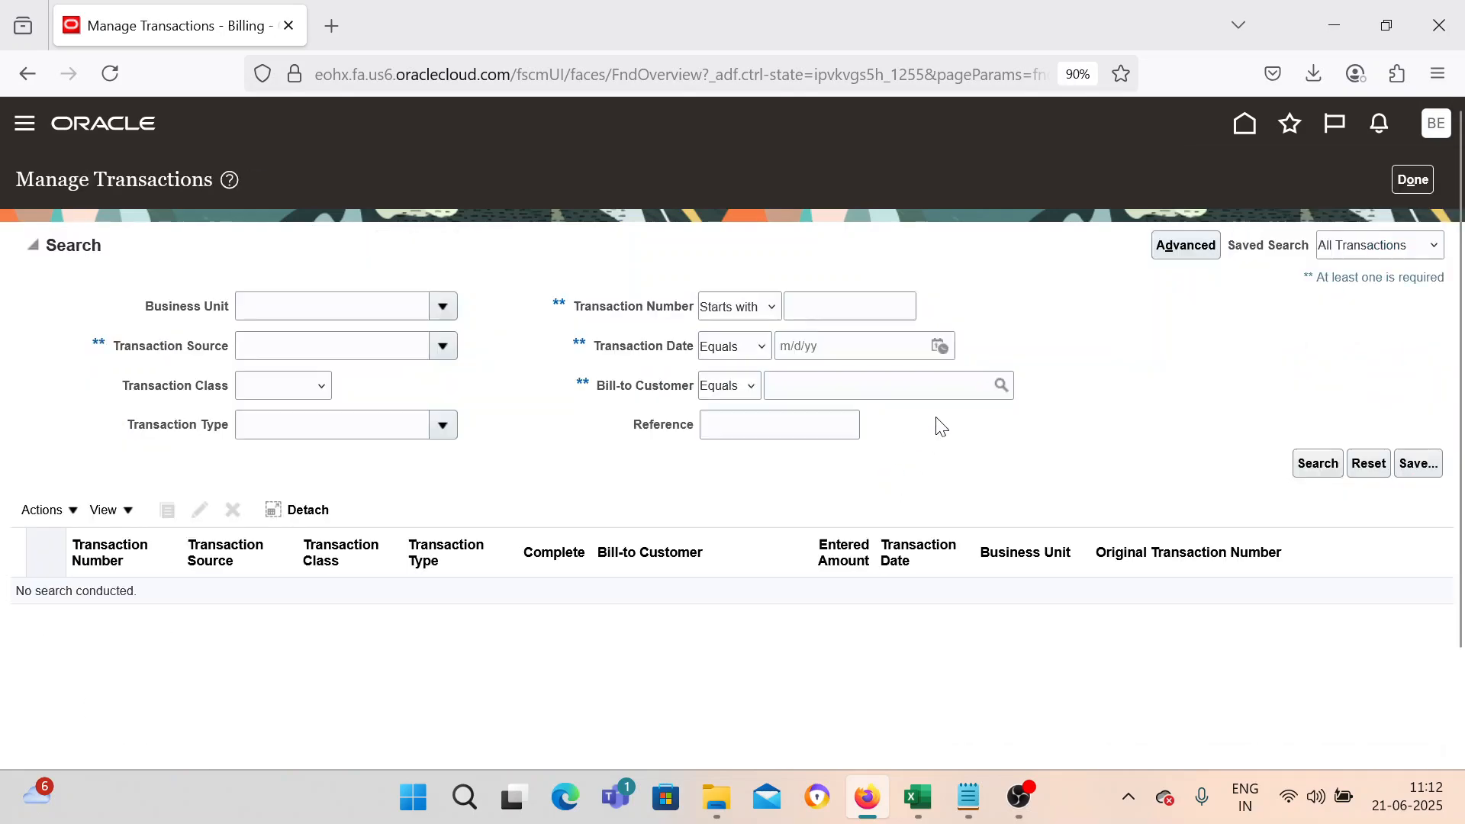
pyautogui.click(967, 802)
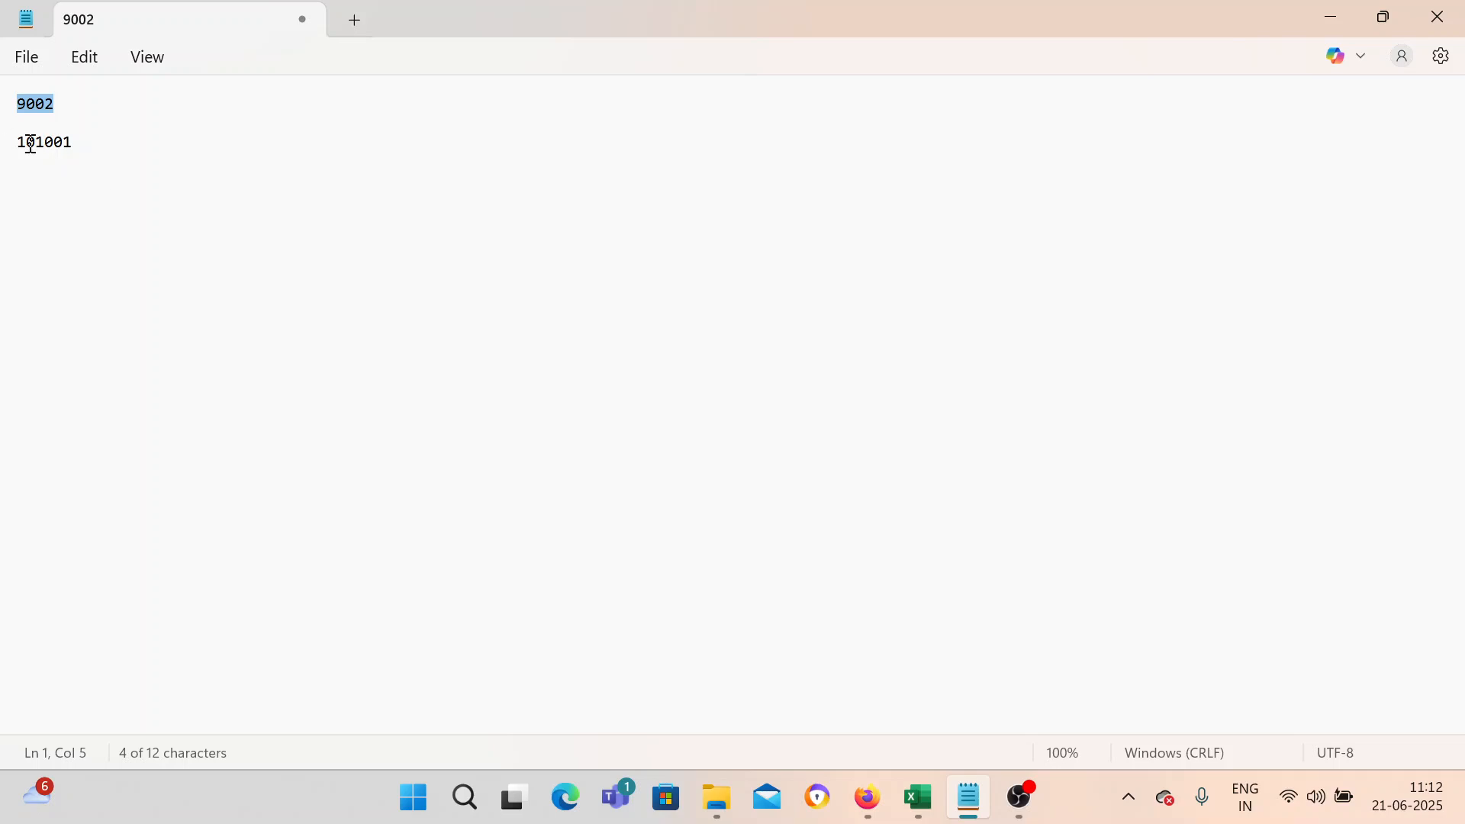
pyautogui.moveTo(22, 141); pyautogui.dragTo(65, 145)
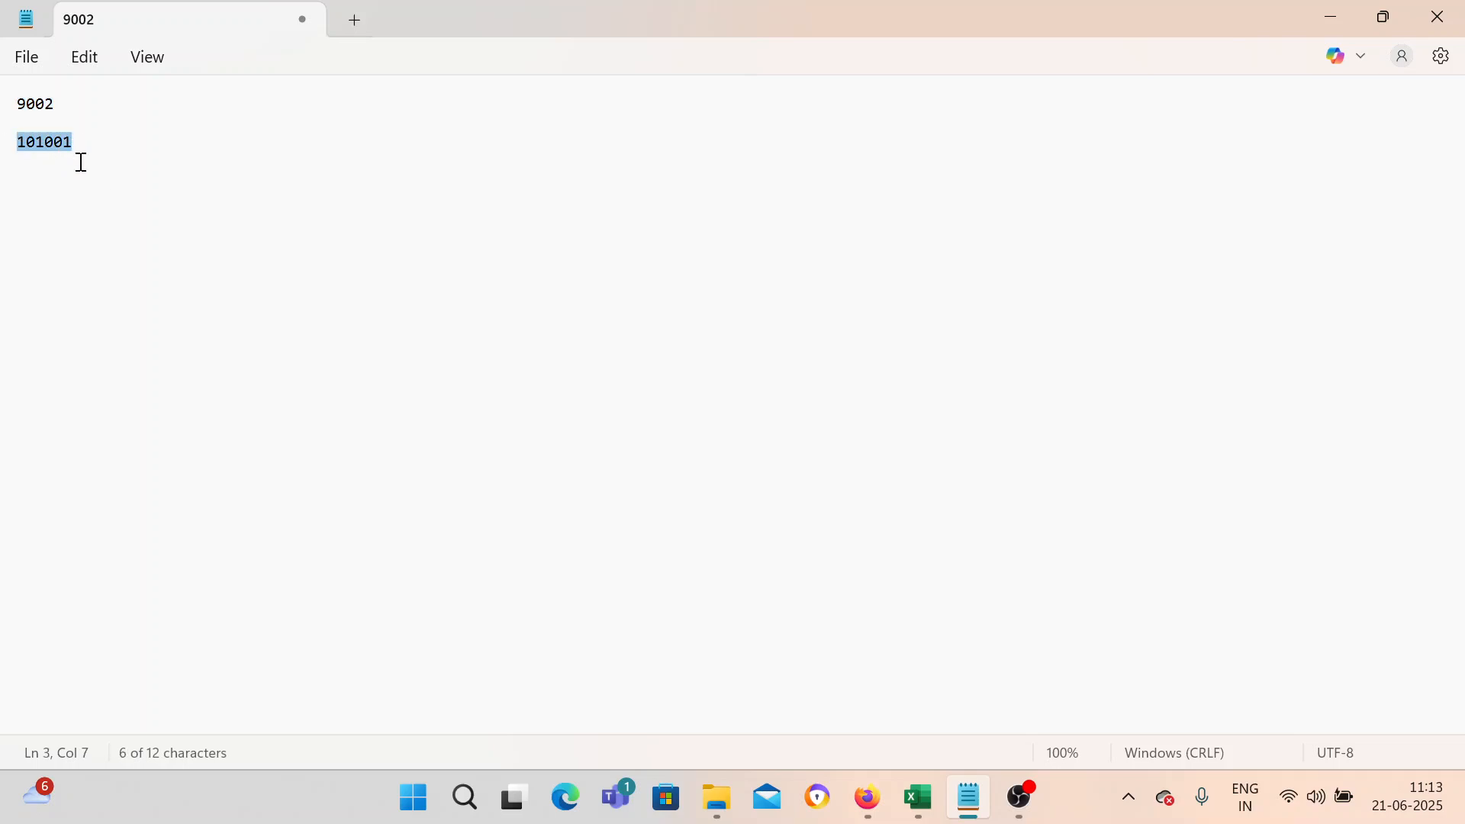
pyautogui.click(1332, 16)
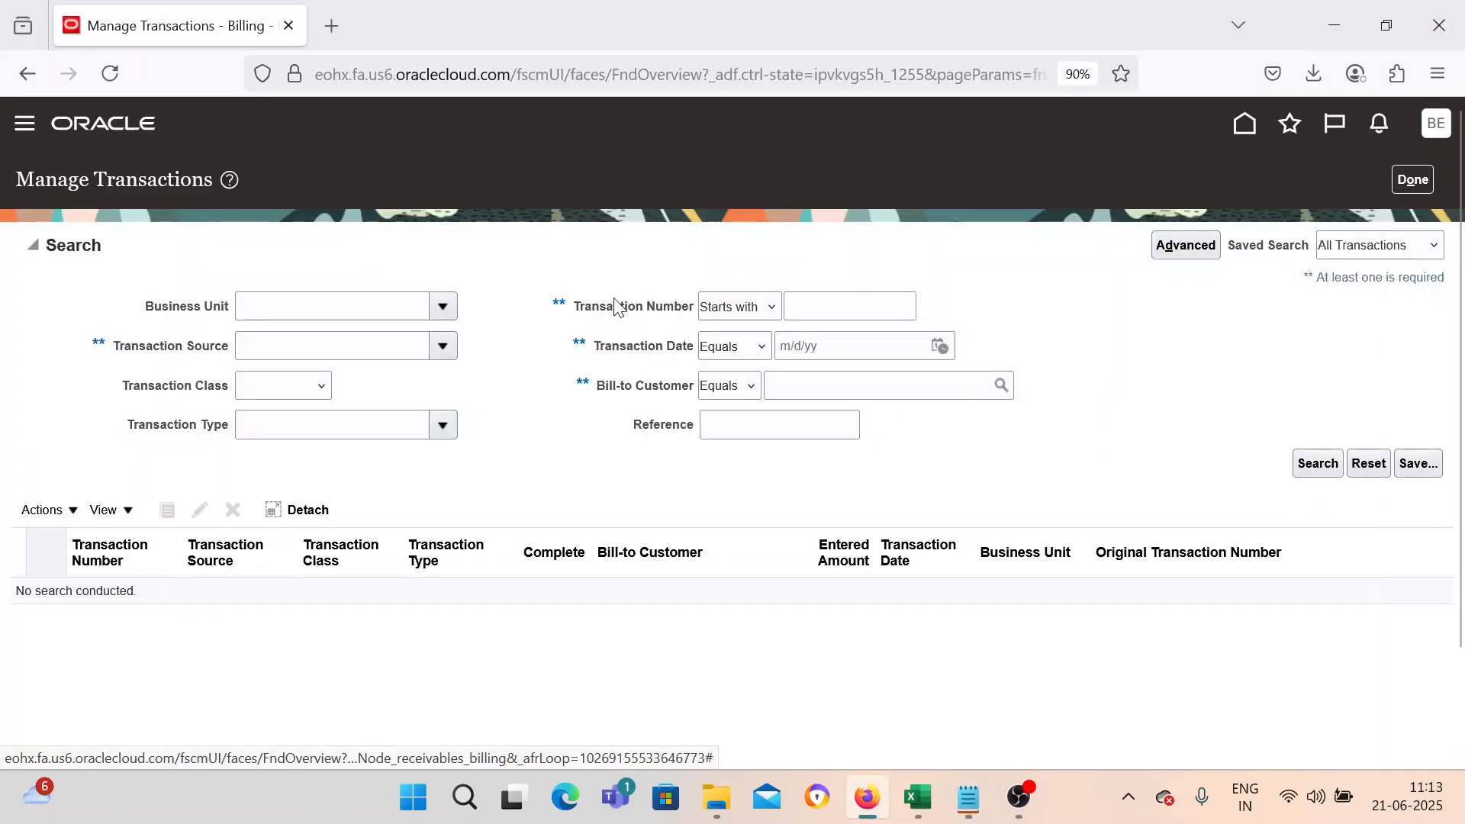
pyautogui.click(794, 304)
pyautogui.write('101001')
pyautogui.click(441, 306)
pyautogui.click(365, 373)
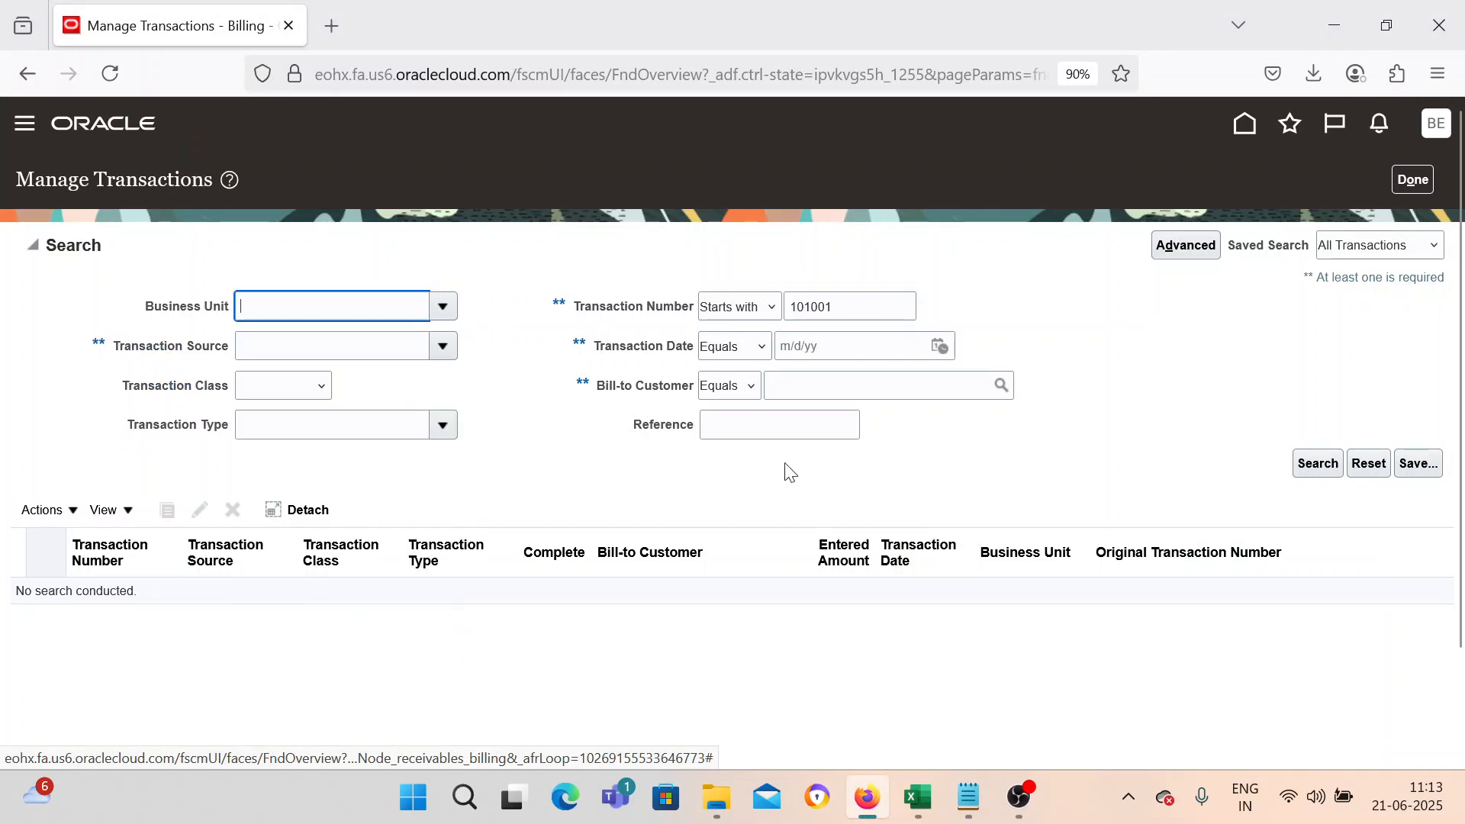
pyautogui.click(1329, 475)
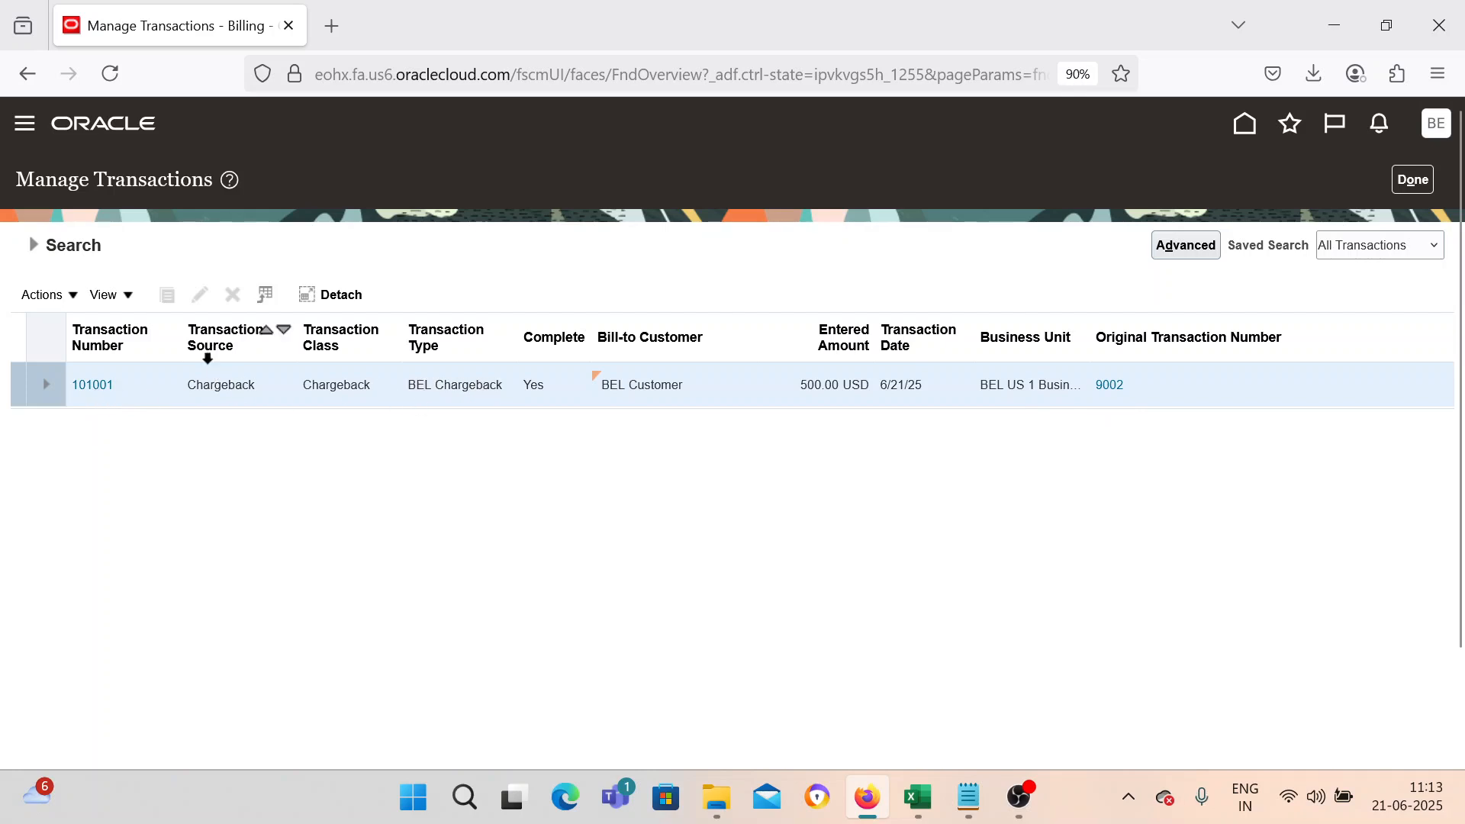
# Open the chargeback transaction and examine its details, including the original transaction number.
pyautogui.click(109, 395)
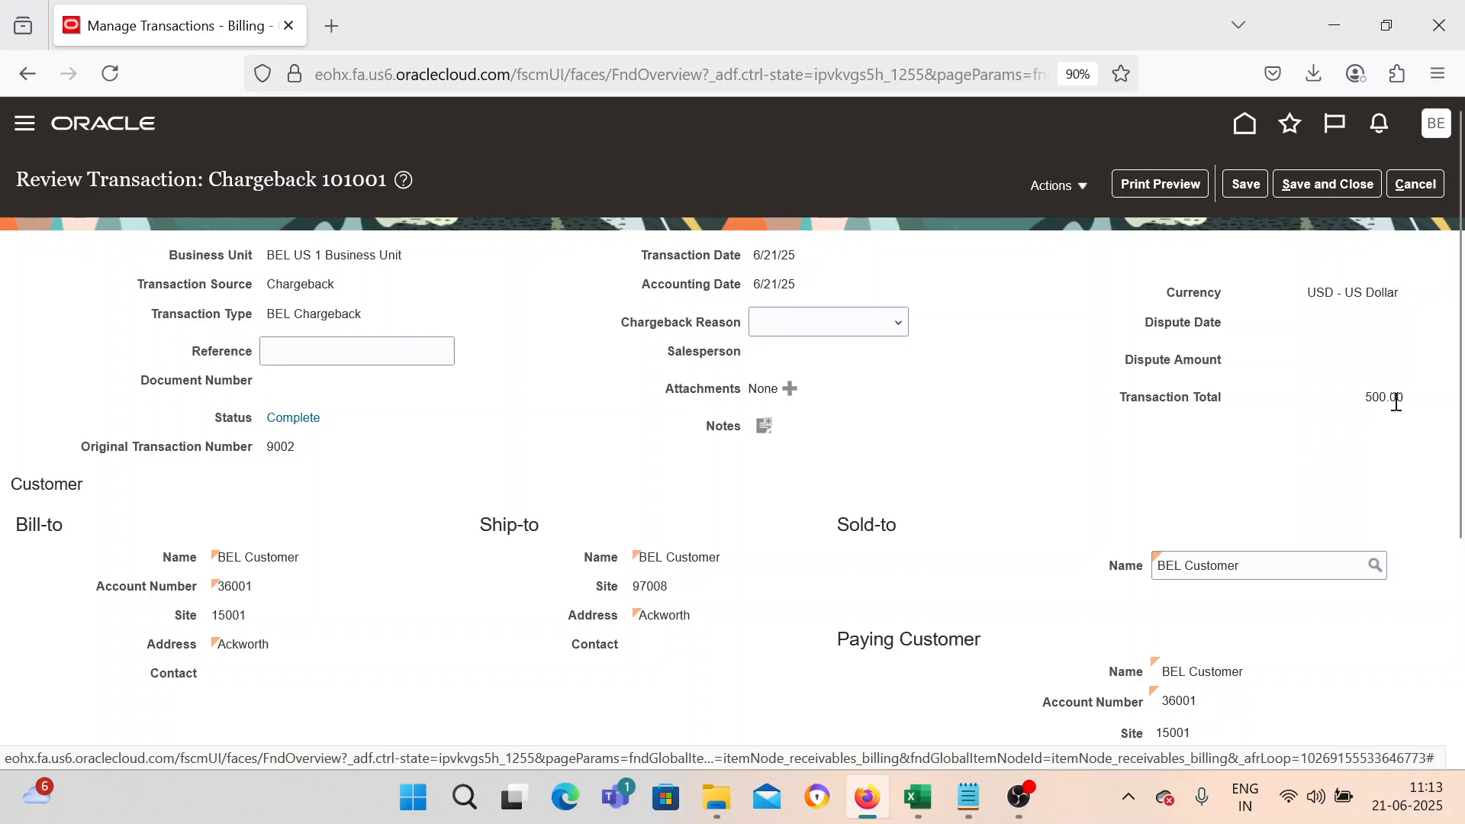
pyautogui.scroll(-4, 854, 473)
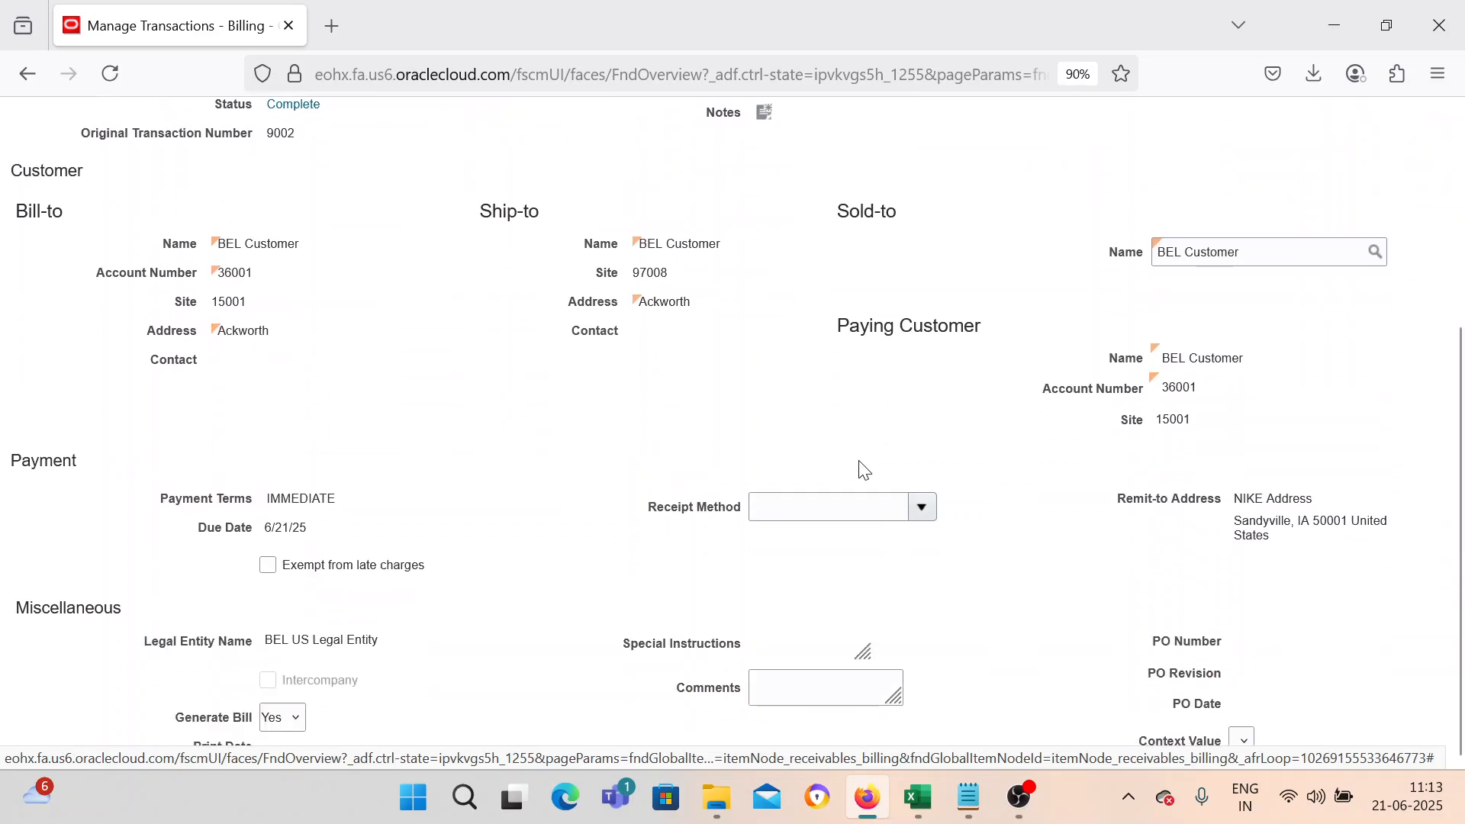
pyautogui.scroll(4, 864, 471)
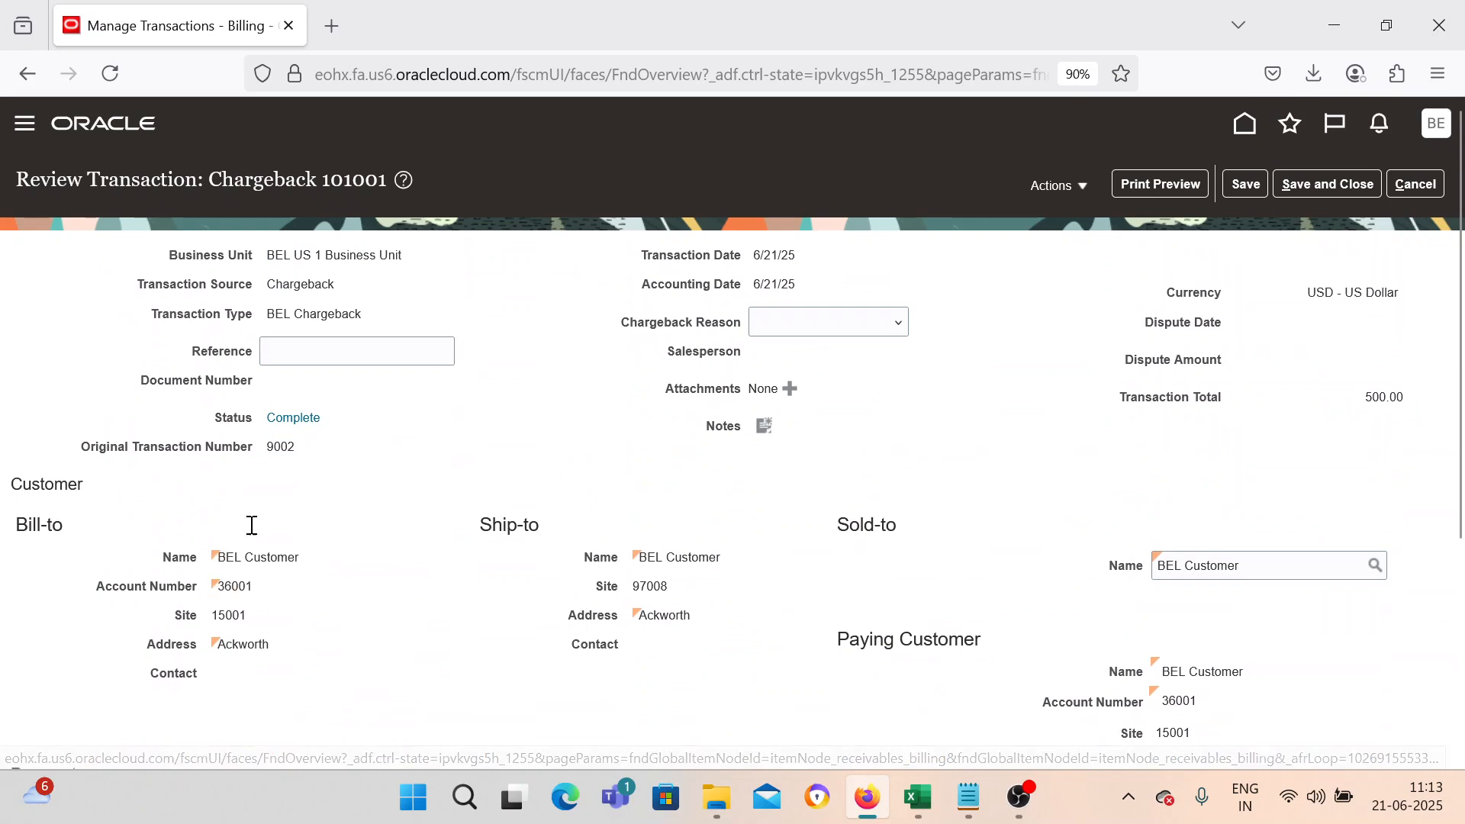
pyautogui.moveTo(268, 446); pyautogui.dragTo(301, 446)
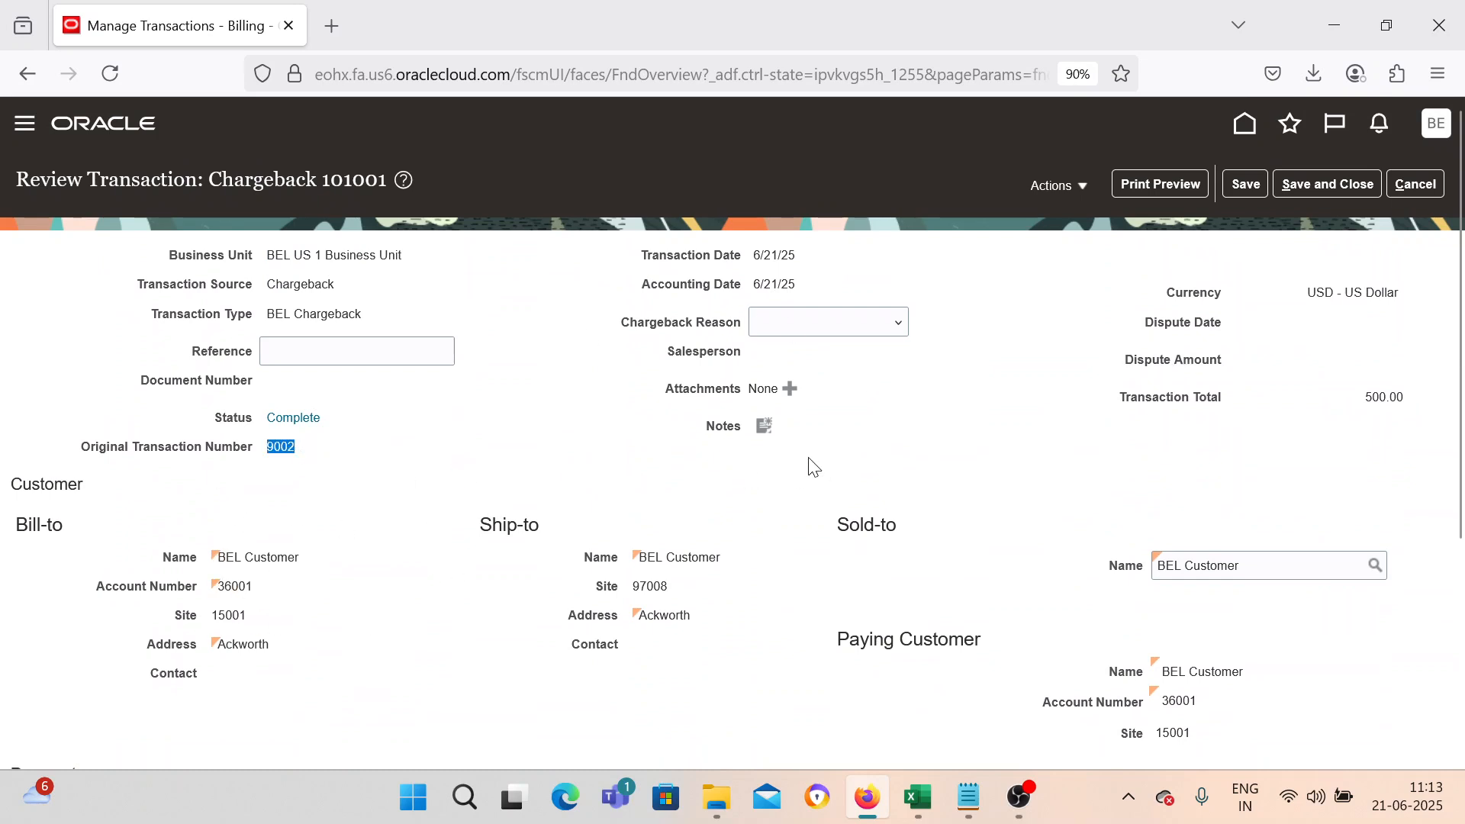
pyautogui.click(399, 498)
pyautogui.scroll(-4, 671, 501)
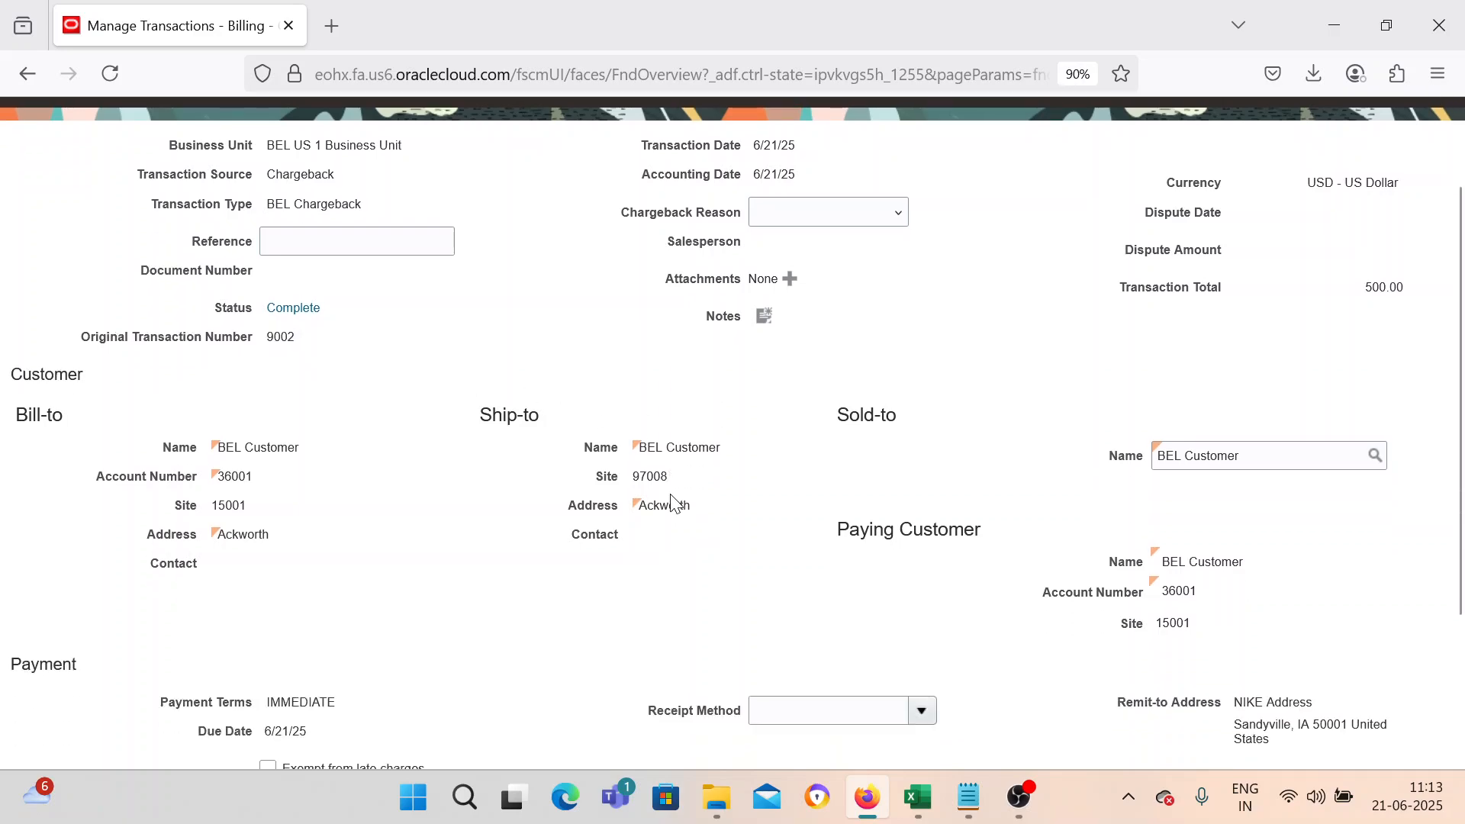
# Leave the chargeback transaction and open Create Receipt from the Accounts Receivable work area.
pyautogui.scroll(4, 672, 502)
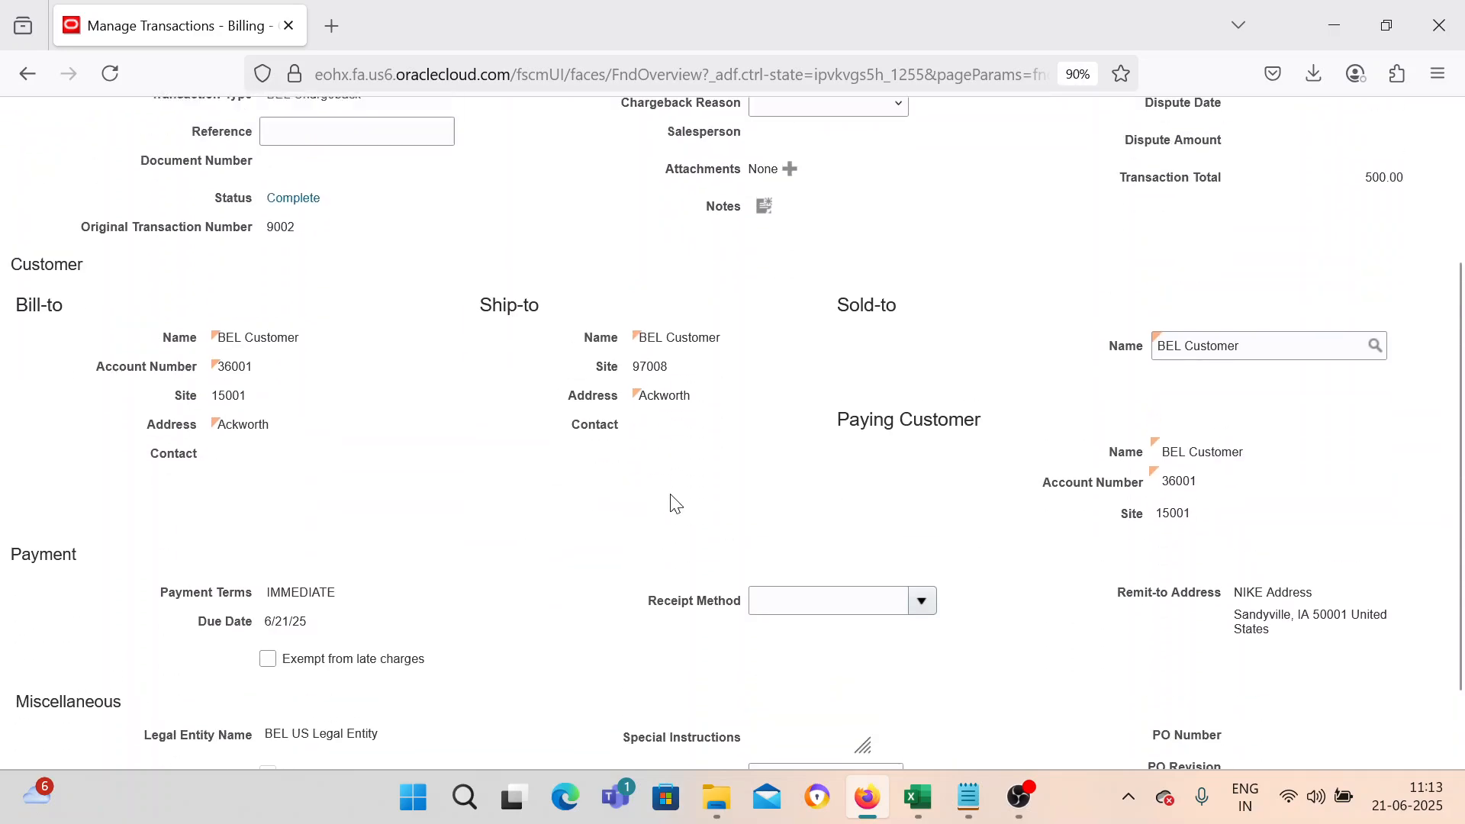
pyautogui.click(1328, 190)
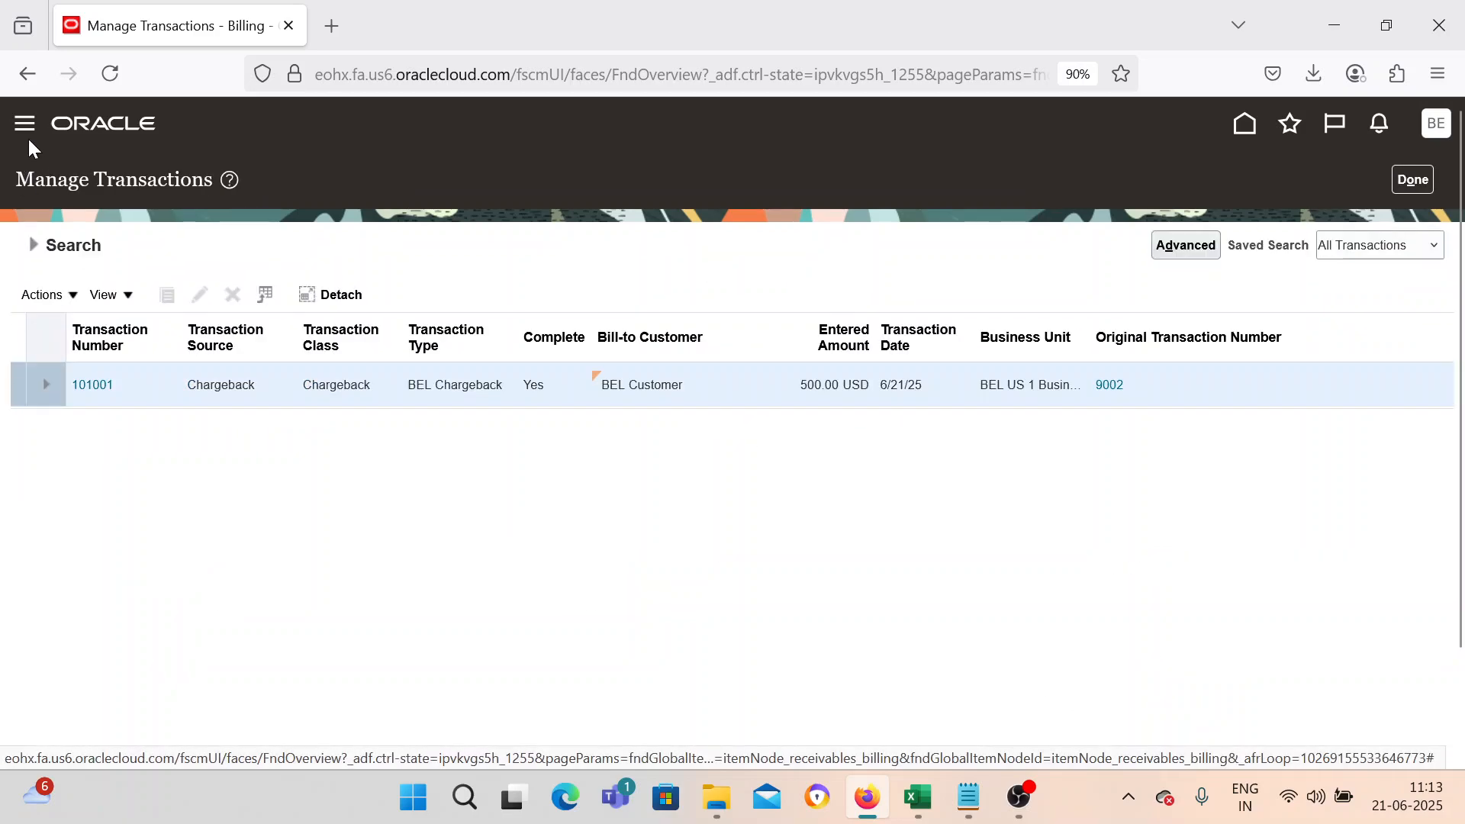
pyautogui.click(25, 125)
pyautogui.scroll(-7, 203, 497)
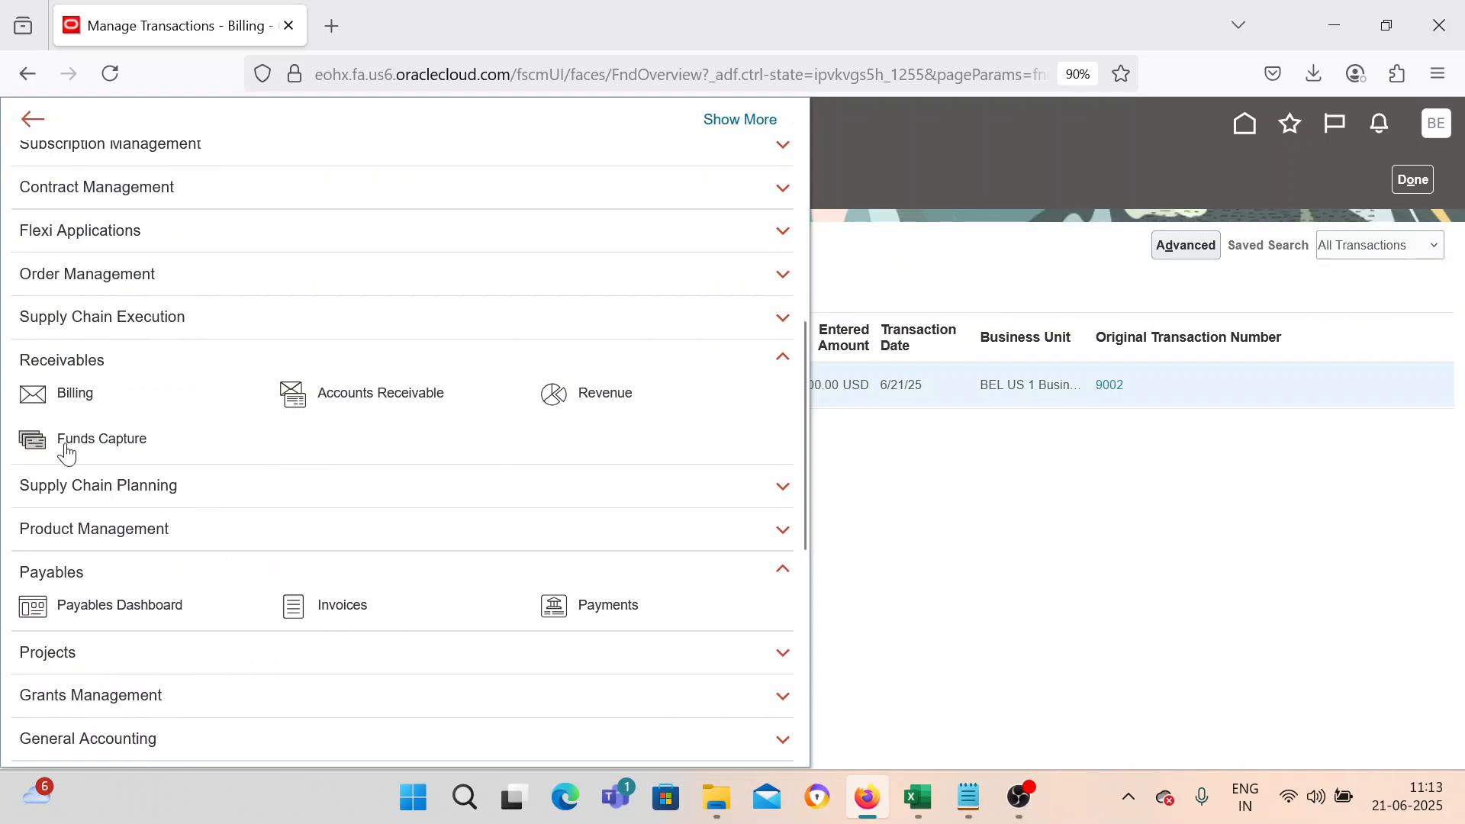
pyautogui.click(293, 393)
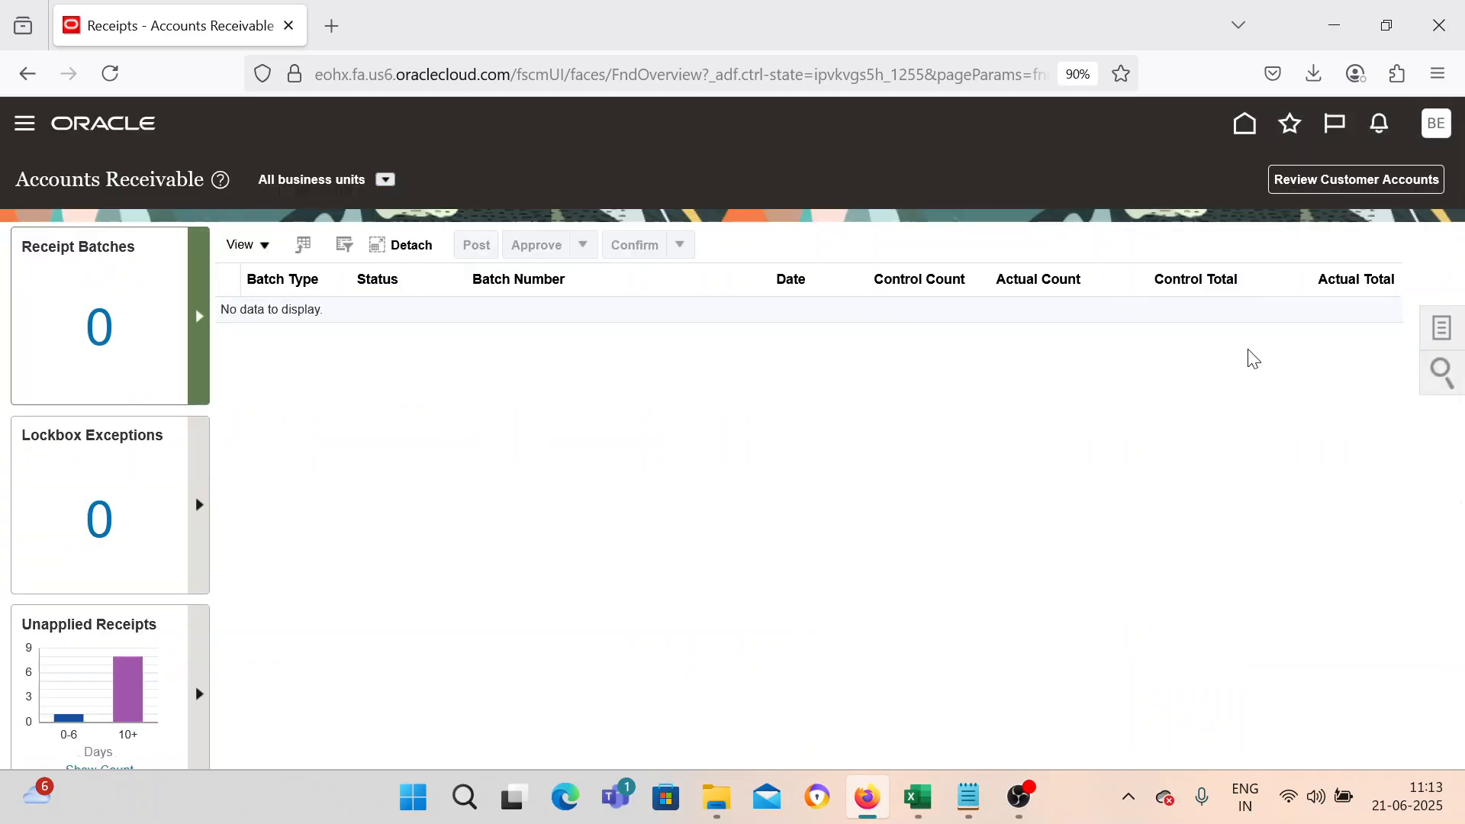
pyautogui.click(1442, 328)
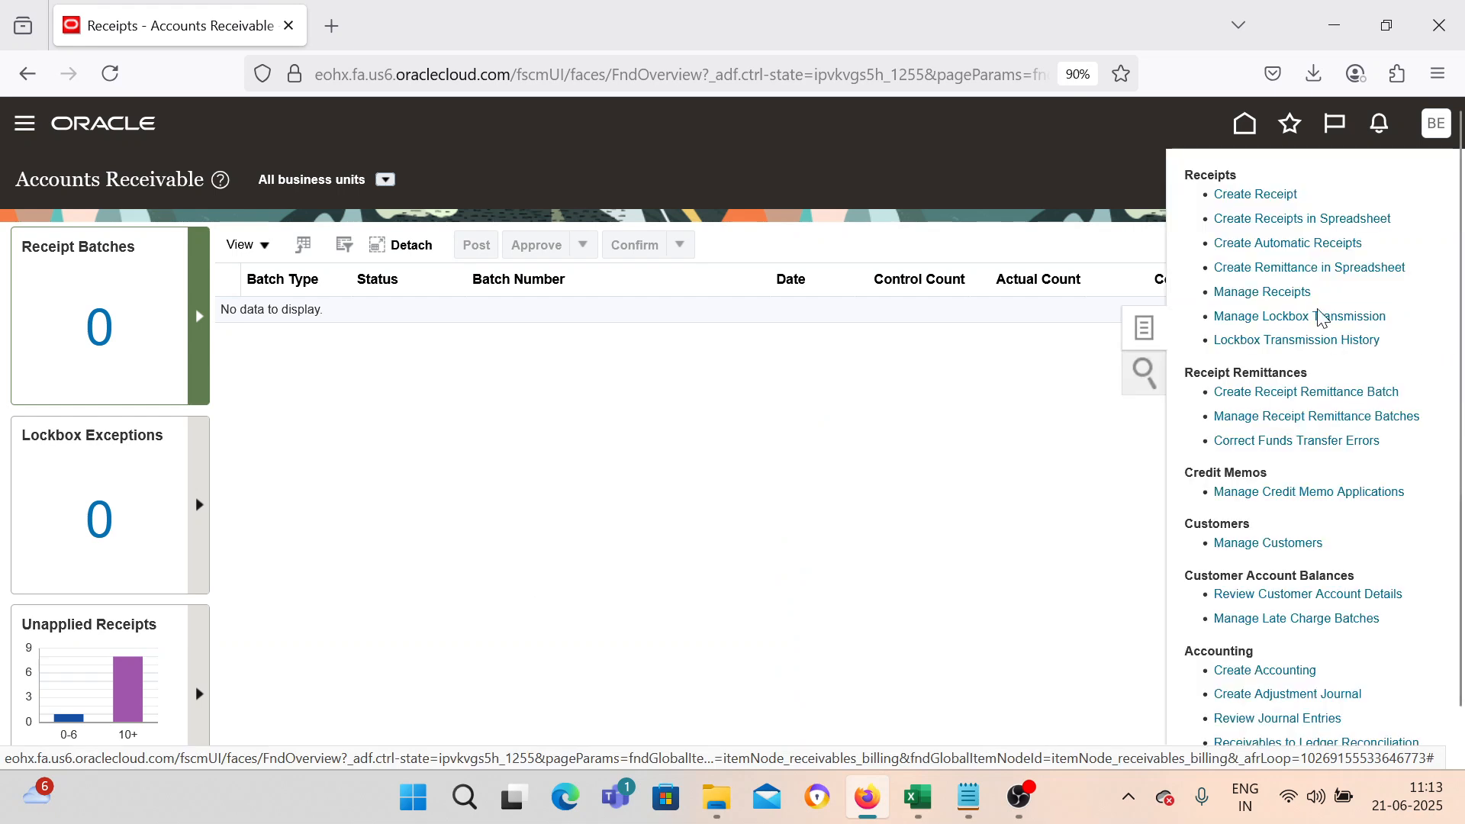
pyautogui.click(1255, 196)
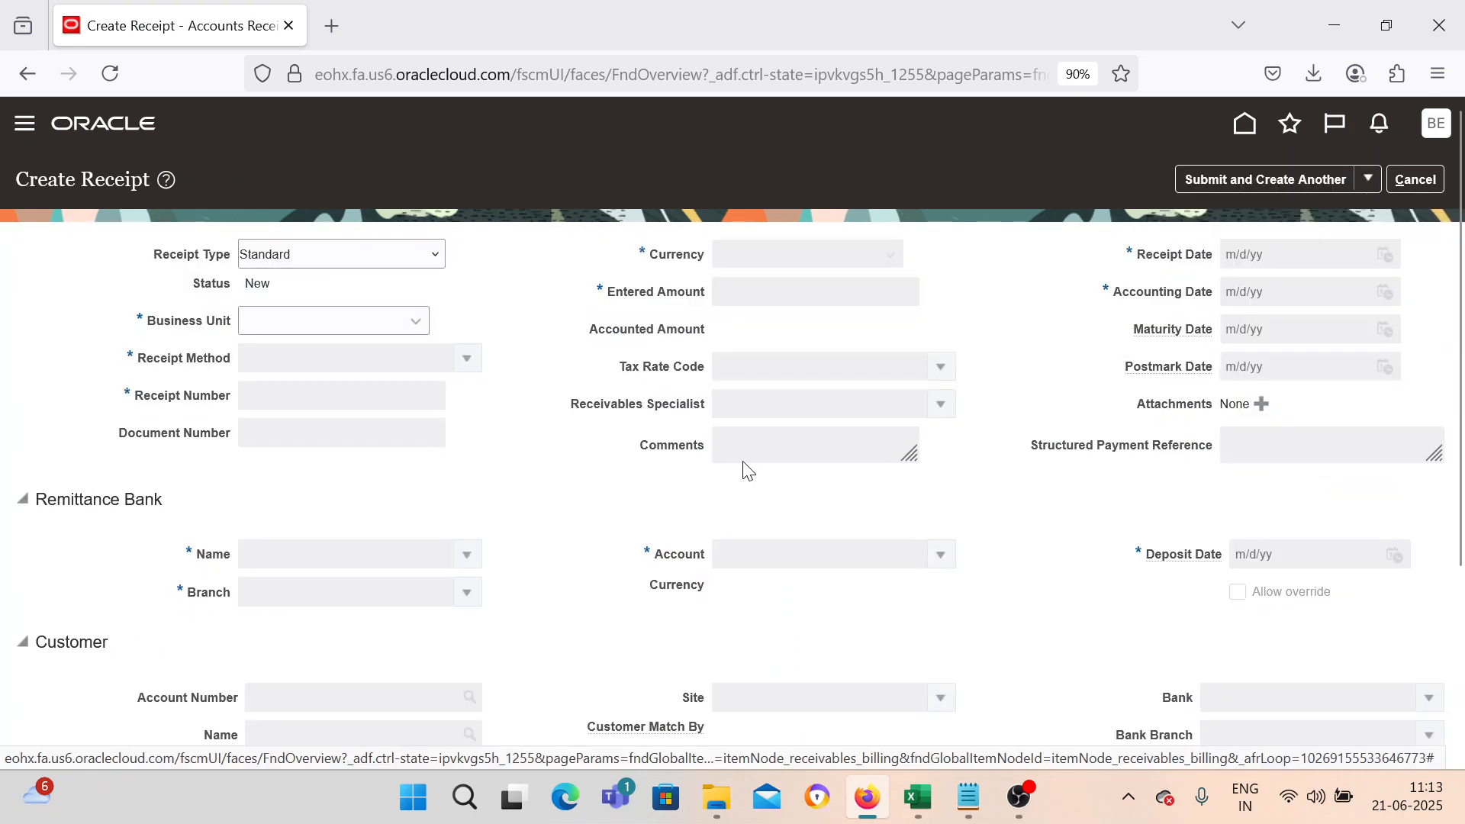
# Enter a standard receipt for BEL US 1 Business Unit with method BEL Manual, number CM_002, and amount 500.
pyautogui.click(412, 328)
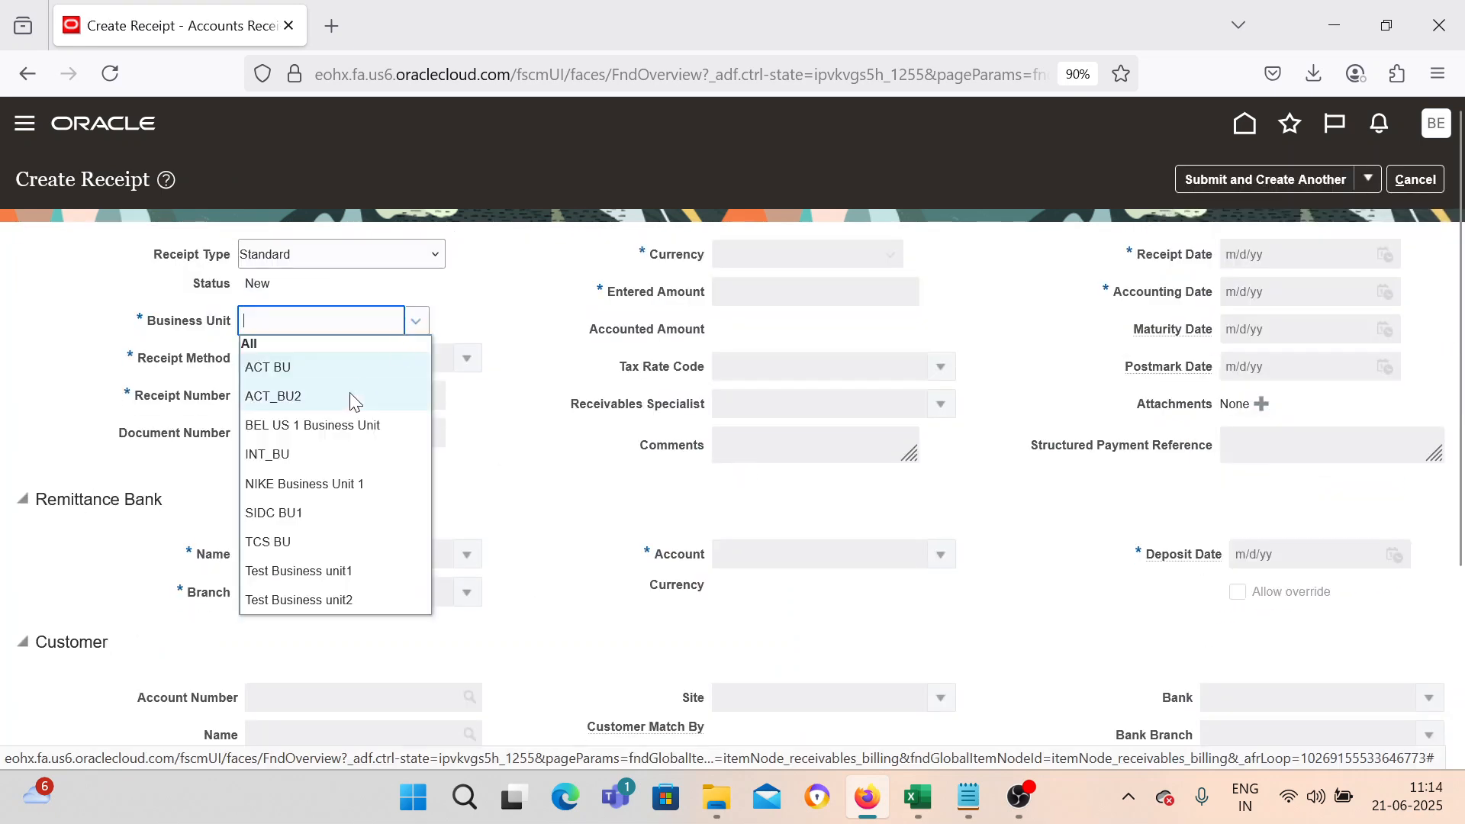
pyautogui.click(341, 426)
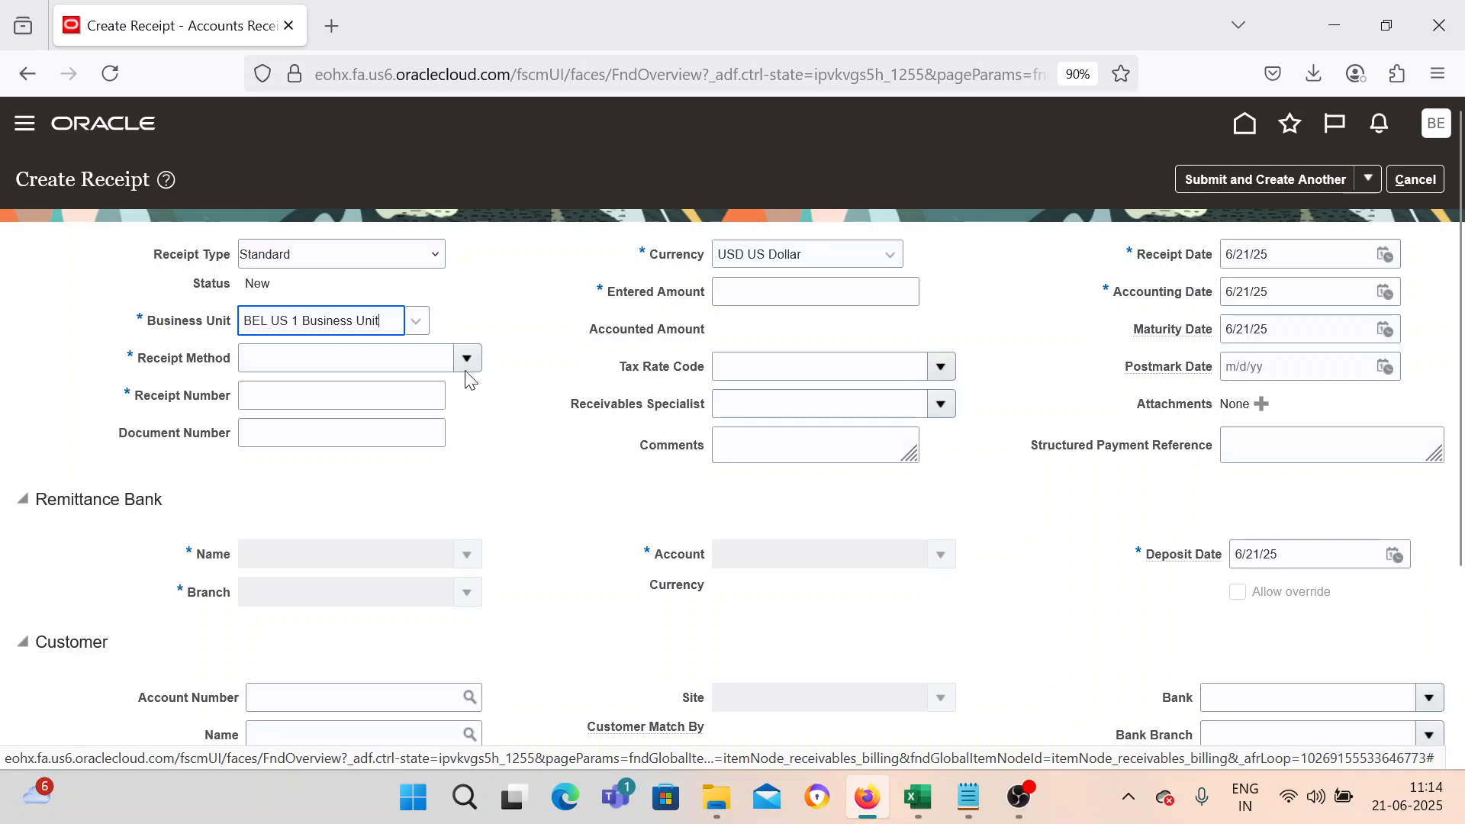
pyautogui.click(327, 404)
pyautogui.click(352, 402)
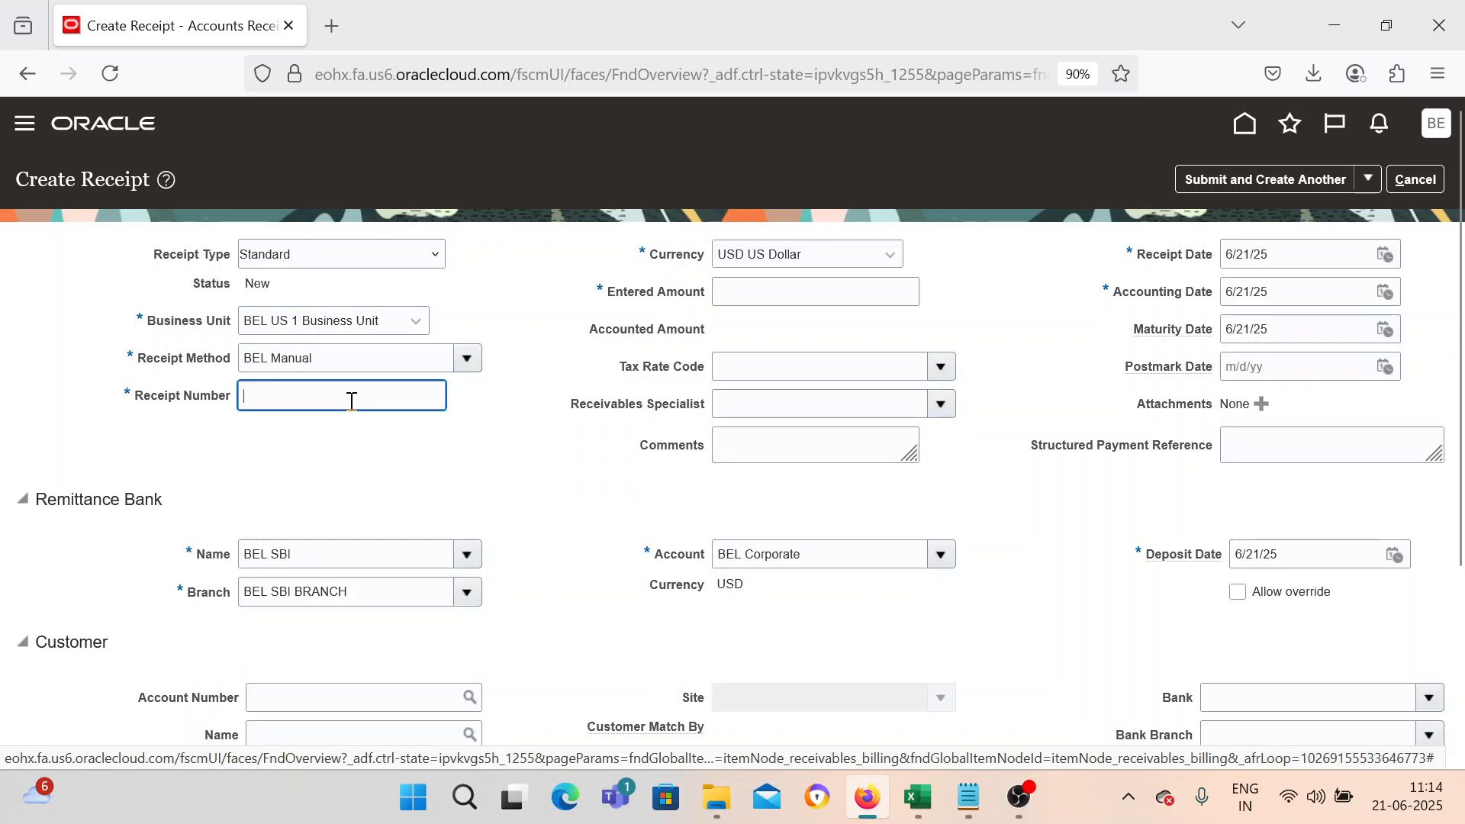
pyautogui.write('CM_002')
pyautogui.press('Tab')
pyautogui.write('500')
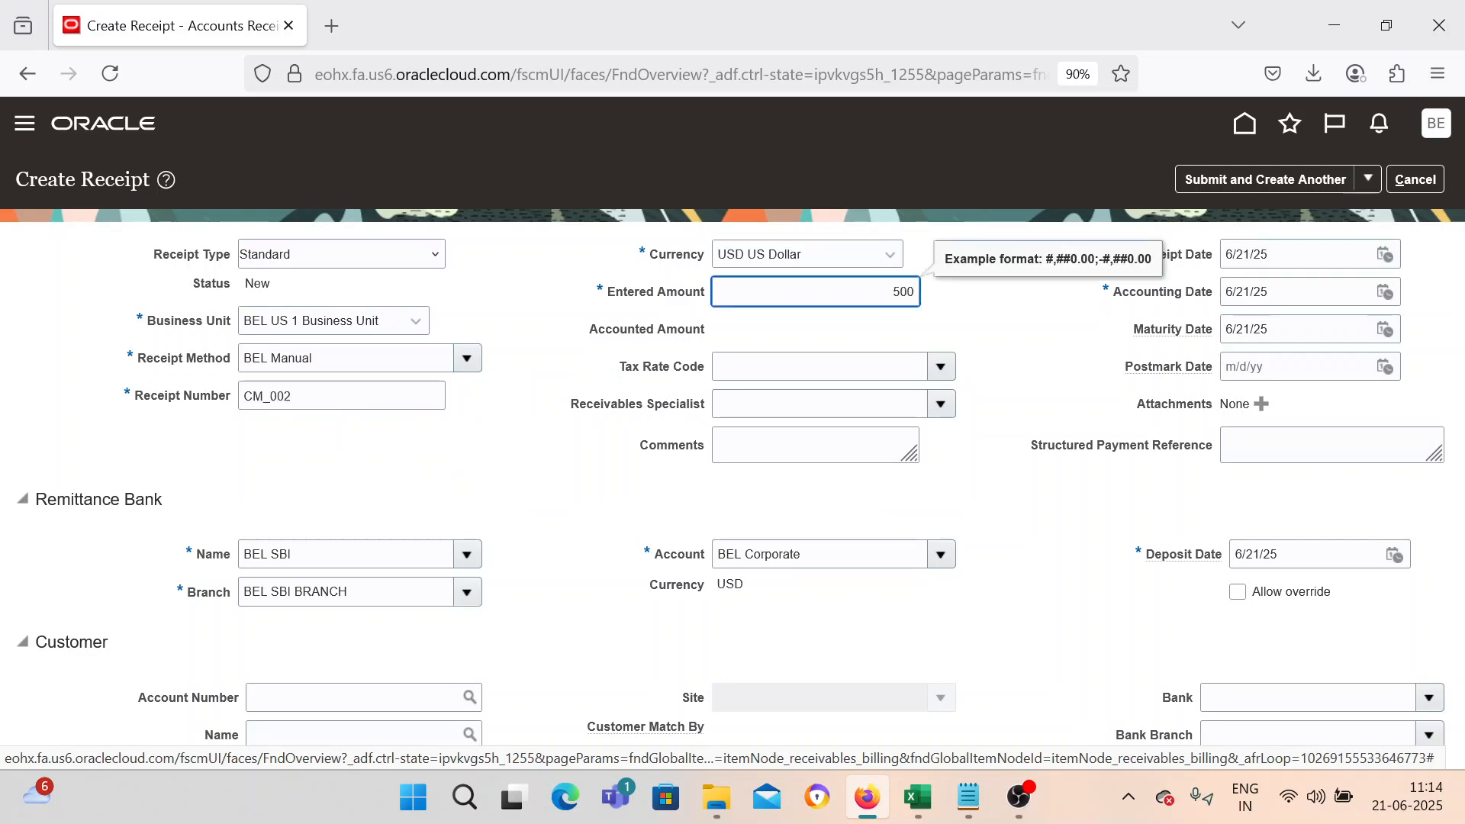
# Submit the receipt choosing Submit and Apply Manually.
pyautogui.click(471, 492)
pyautogui.scroll(-3, 510, 497)
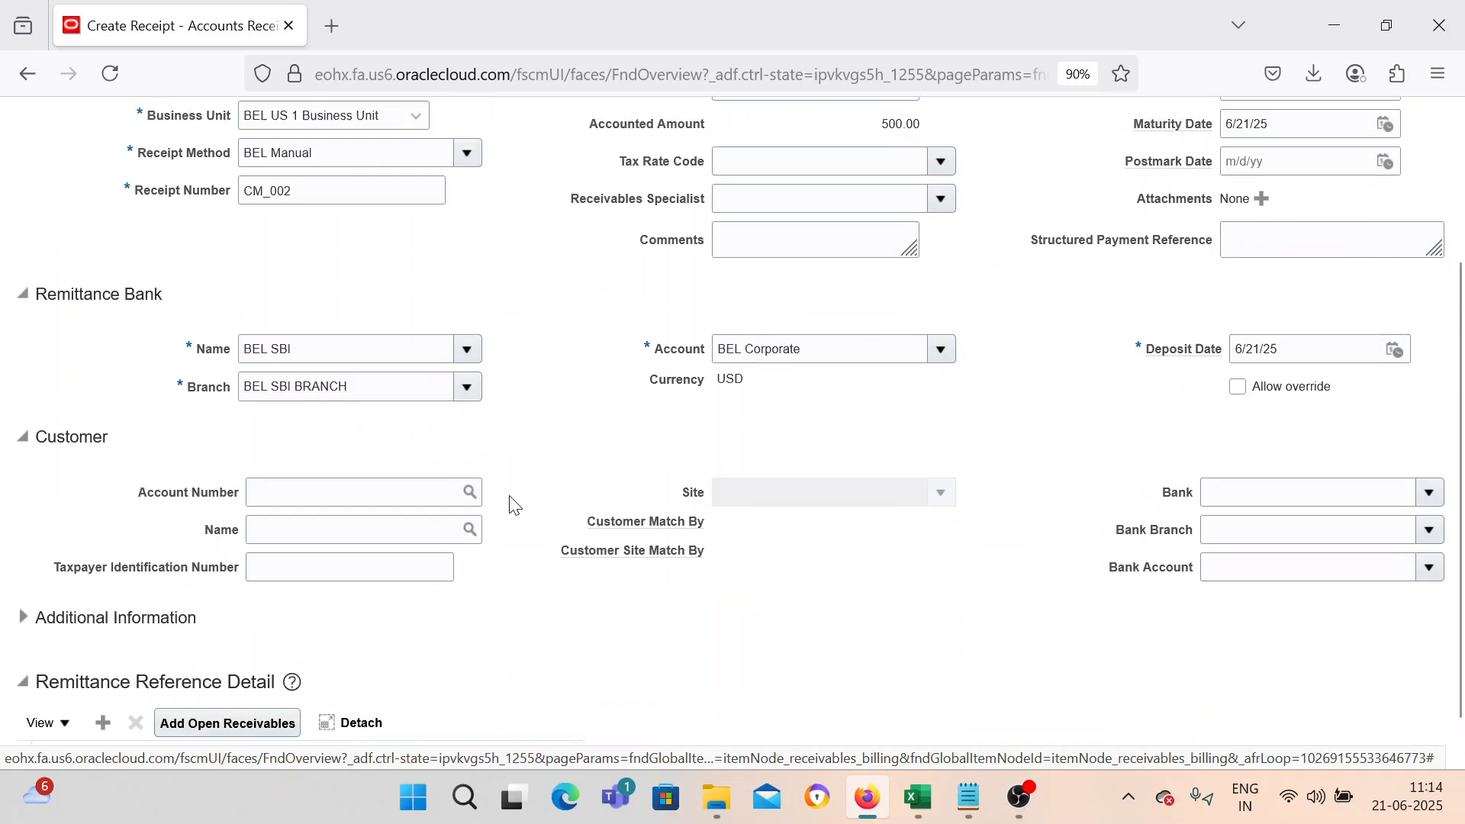
pyautogui.scroll(3, 509, 497)
pyautogui.click(1370, 189)
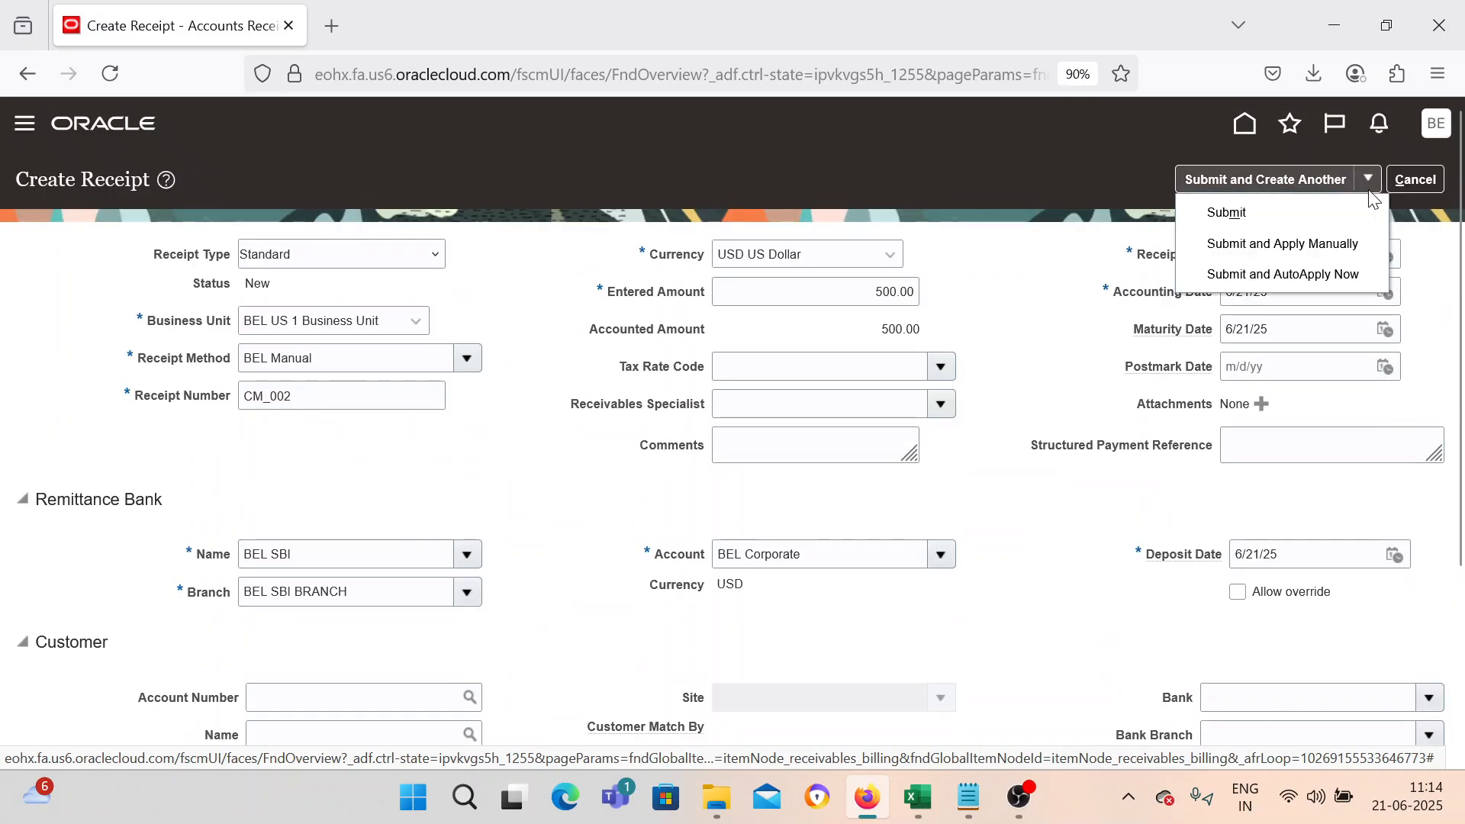
pyautogui.click(1325, 244)
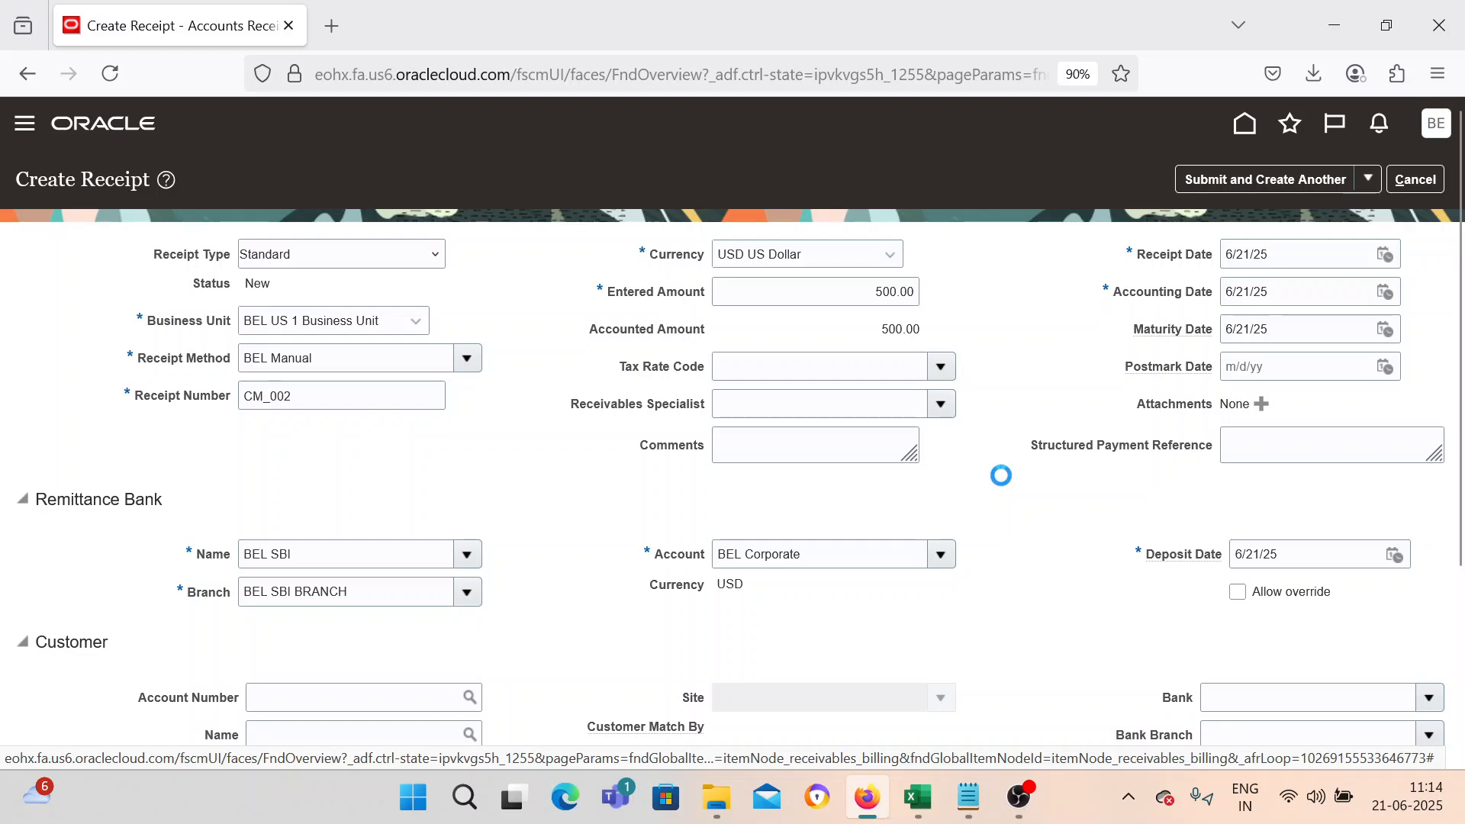
# Search open receivables for customer BEL Customer with chargebacks included.
pyautogui.scroll(-1, 523, 523)
pyautogui.click(559, 648)
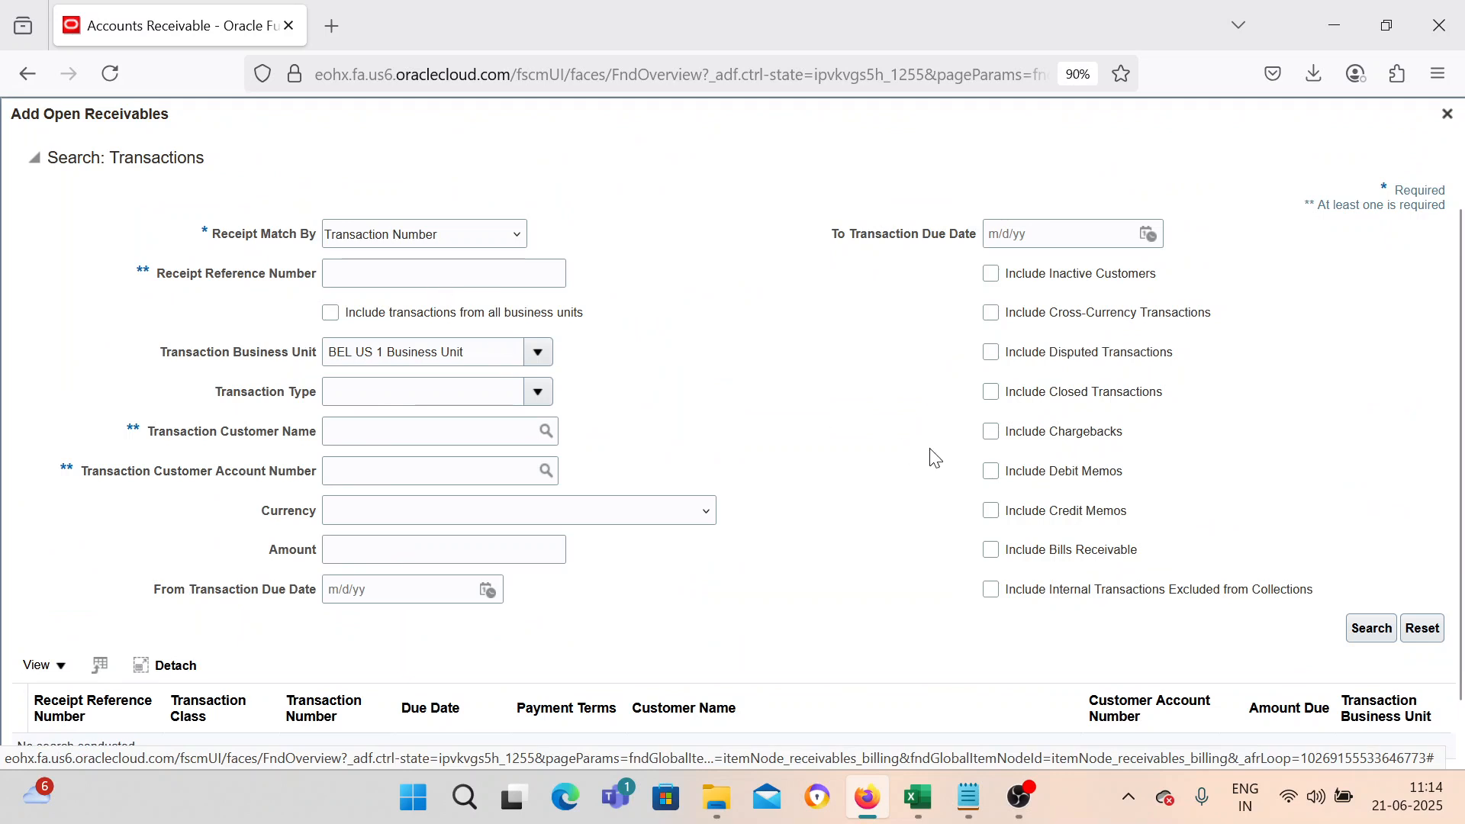
pyautogui.click(995, 439)
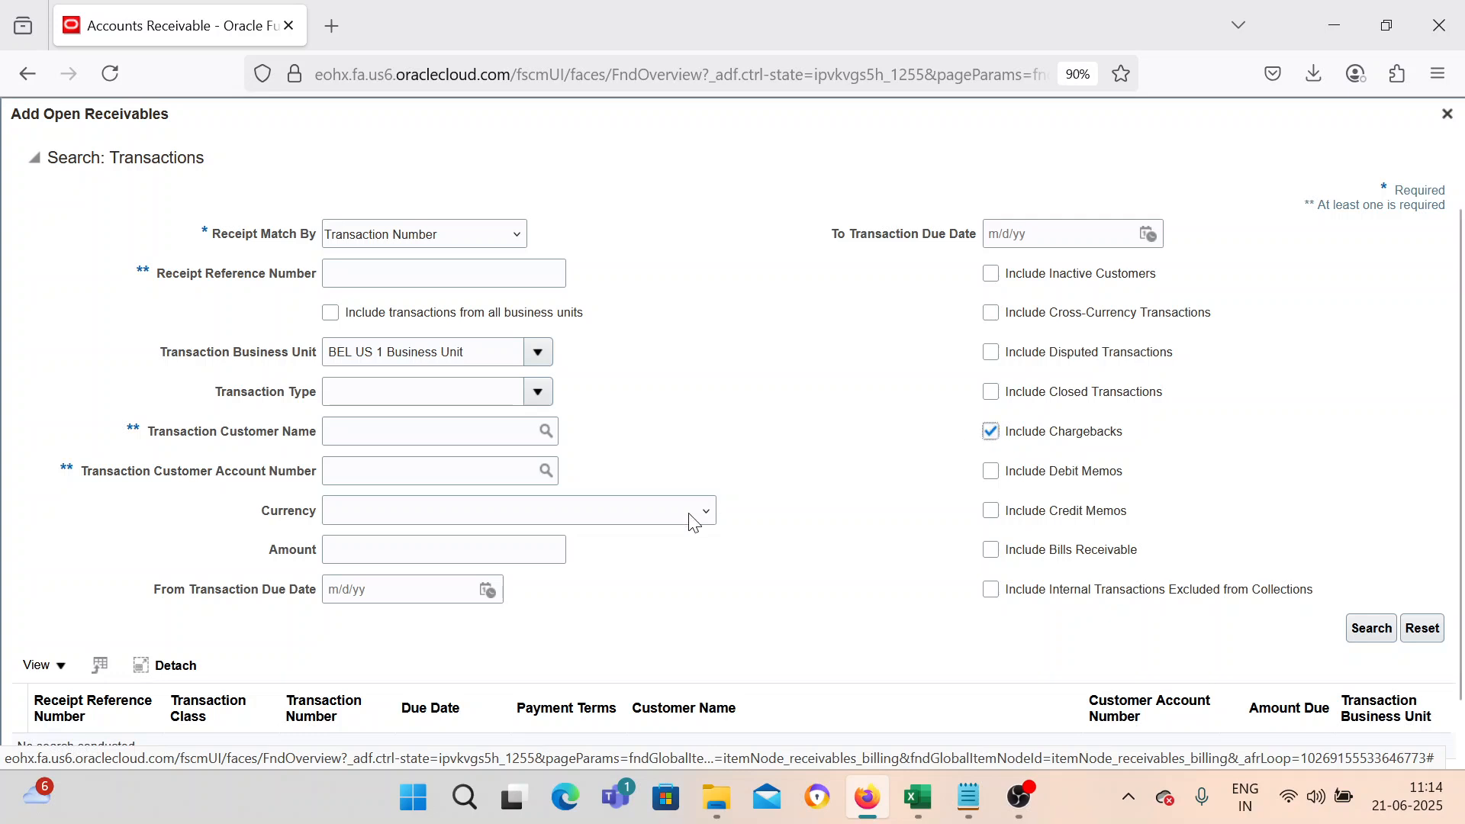
pyautogui.click(469, 438)
pyautogui.write('BEL')
pyautogui.press('Tab')
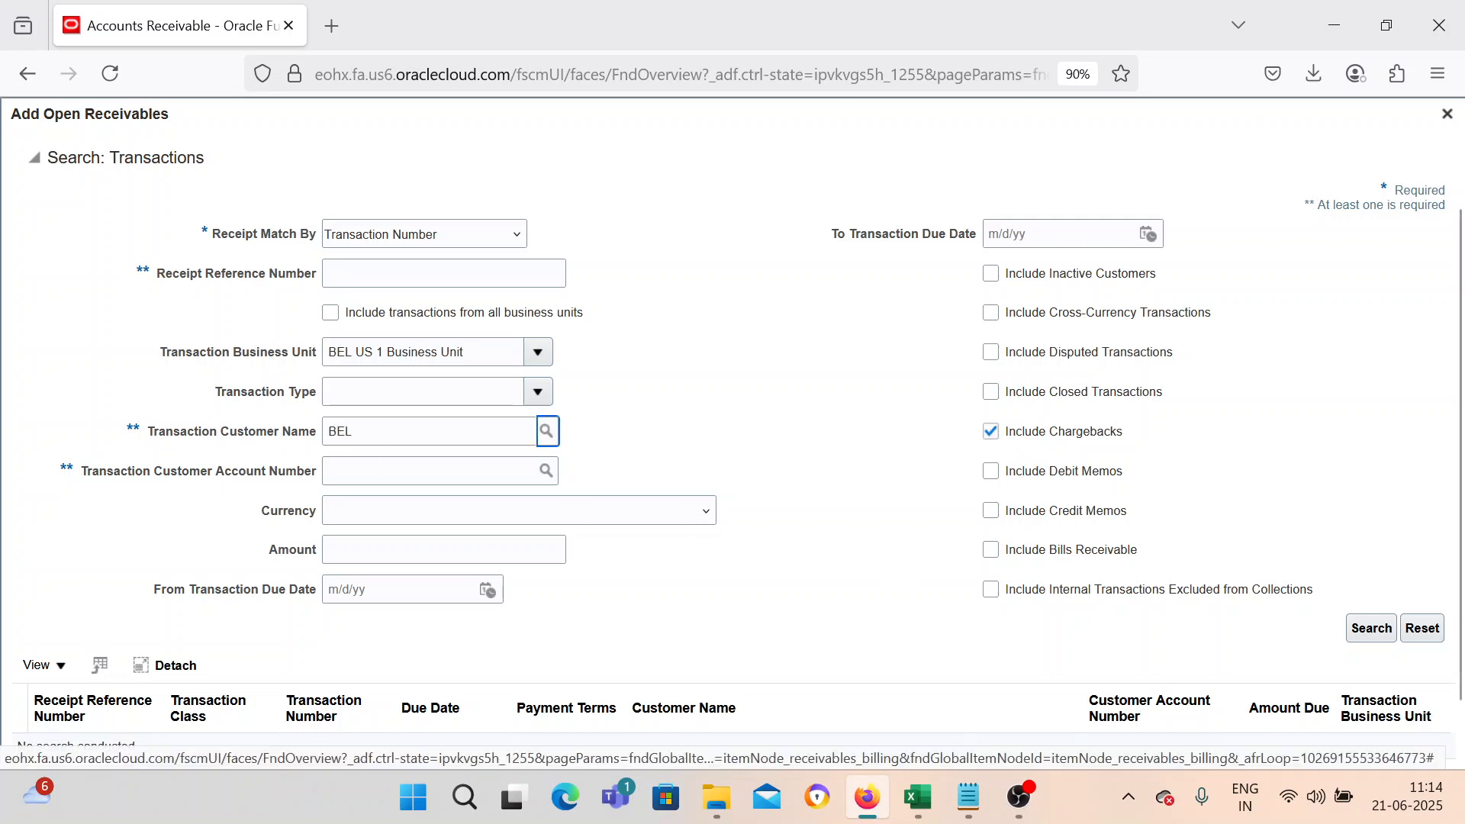
pyautogui.click(547, 431)
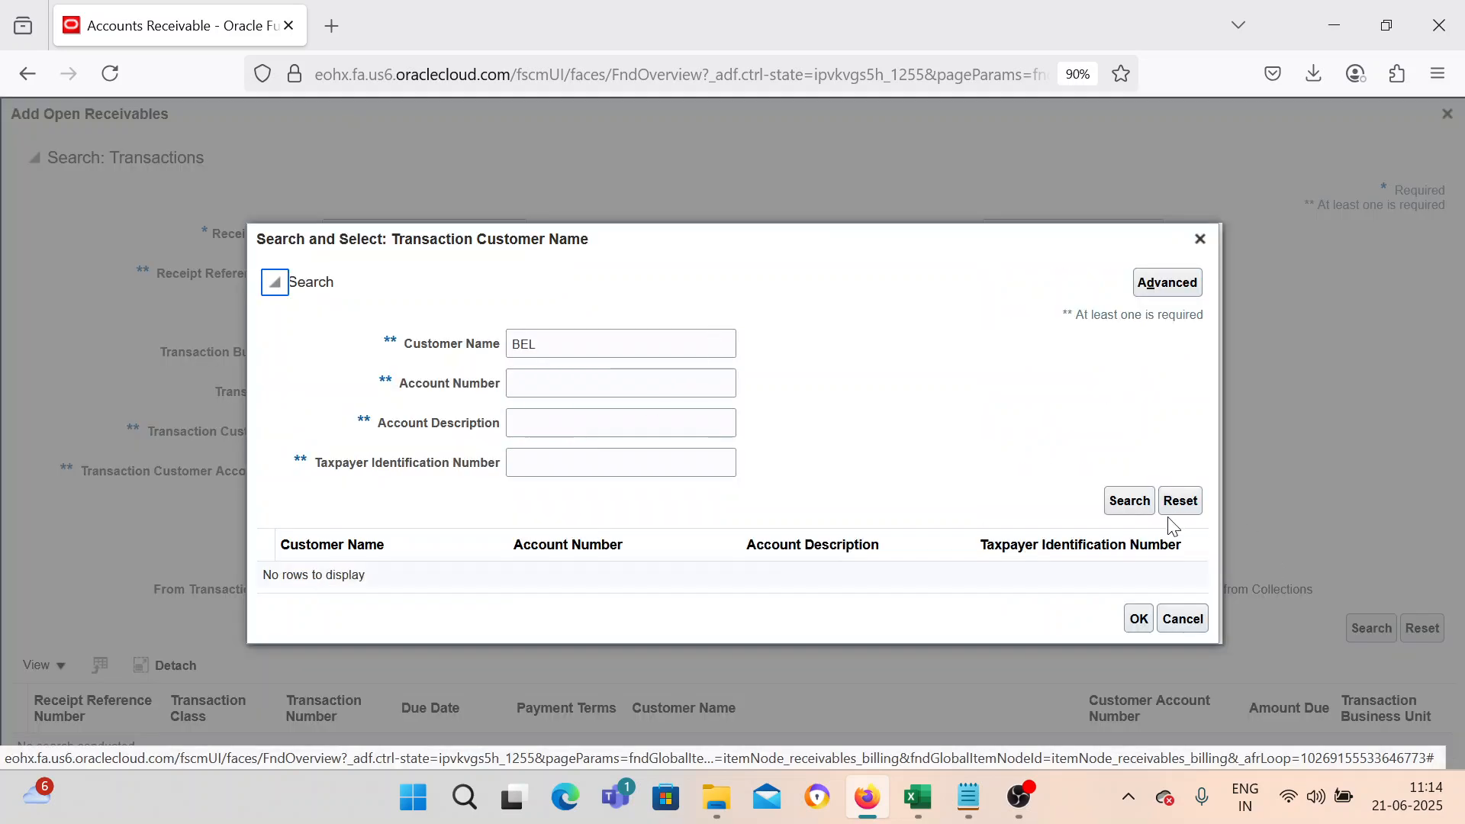
pyautogui.click(1129, 501)
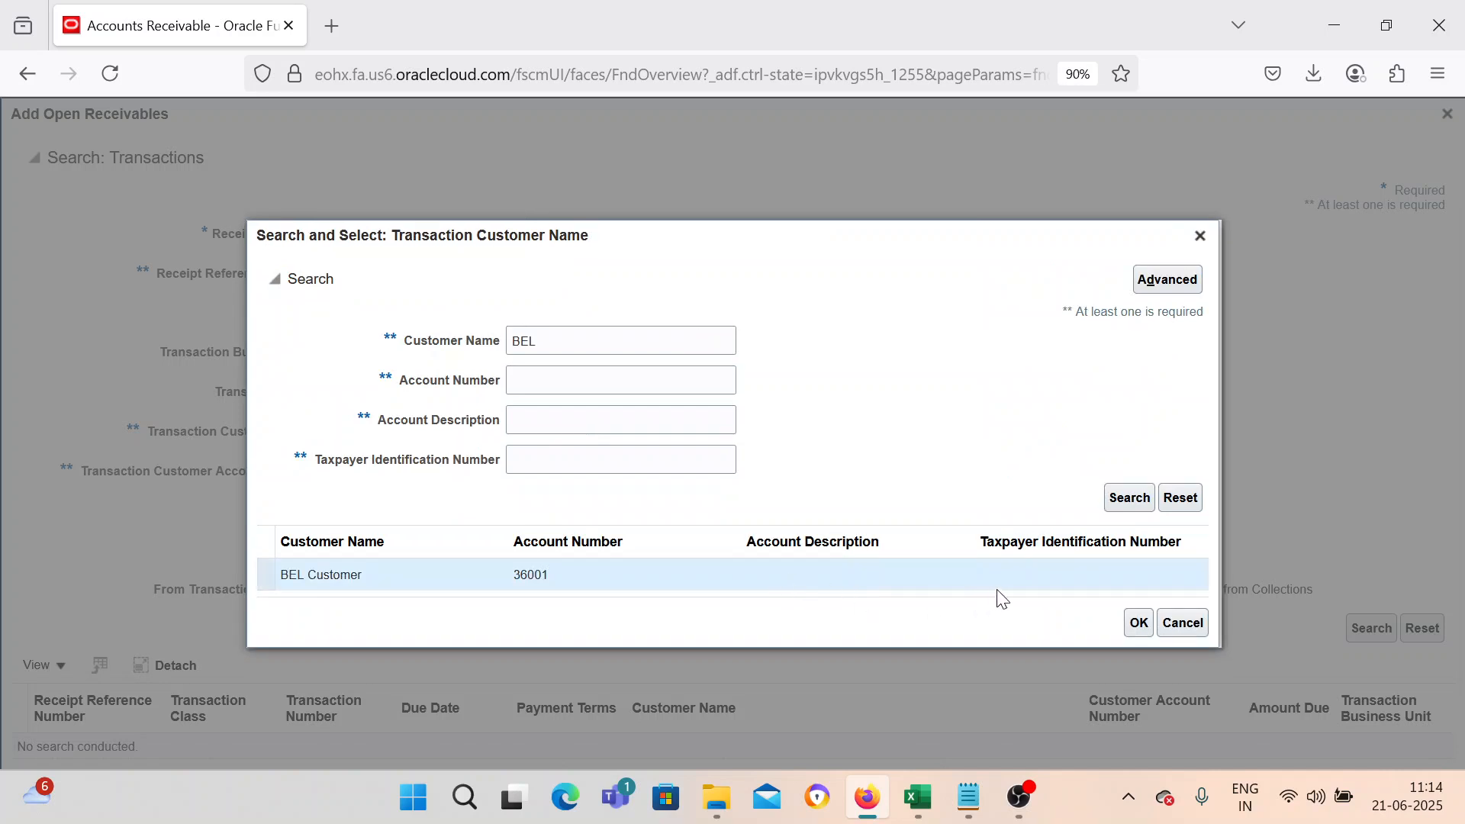
pyautogui.click(1137, 622)
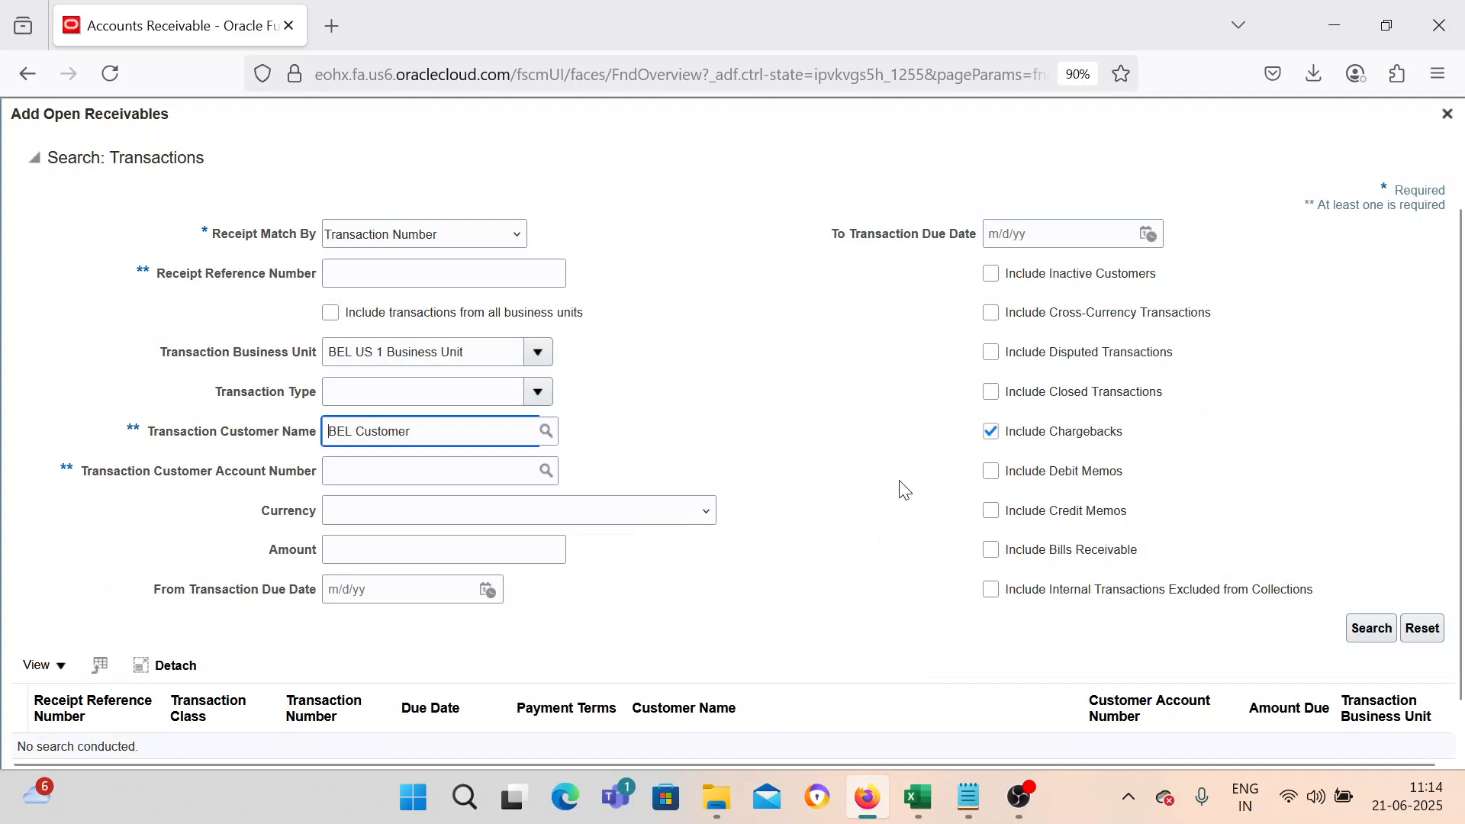
pyautogui.click(1386, 632)
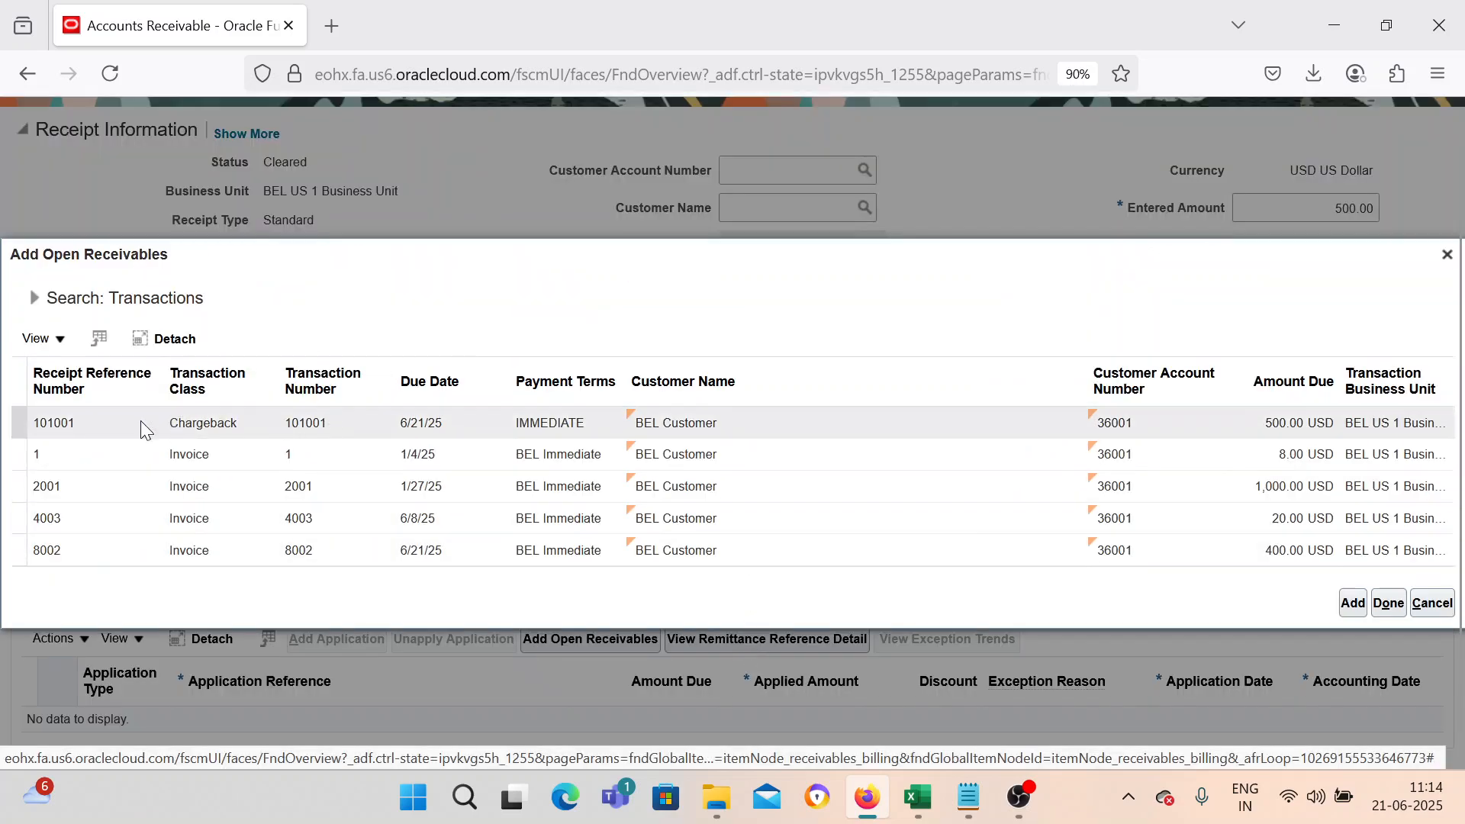
# Apply the receipt to chargeback 101001 from the open receivables list, then save and close the receipt.
pyautogui.click(132, 429)
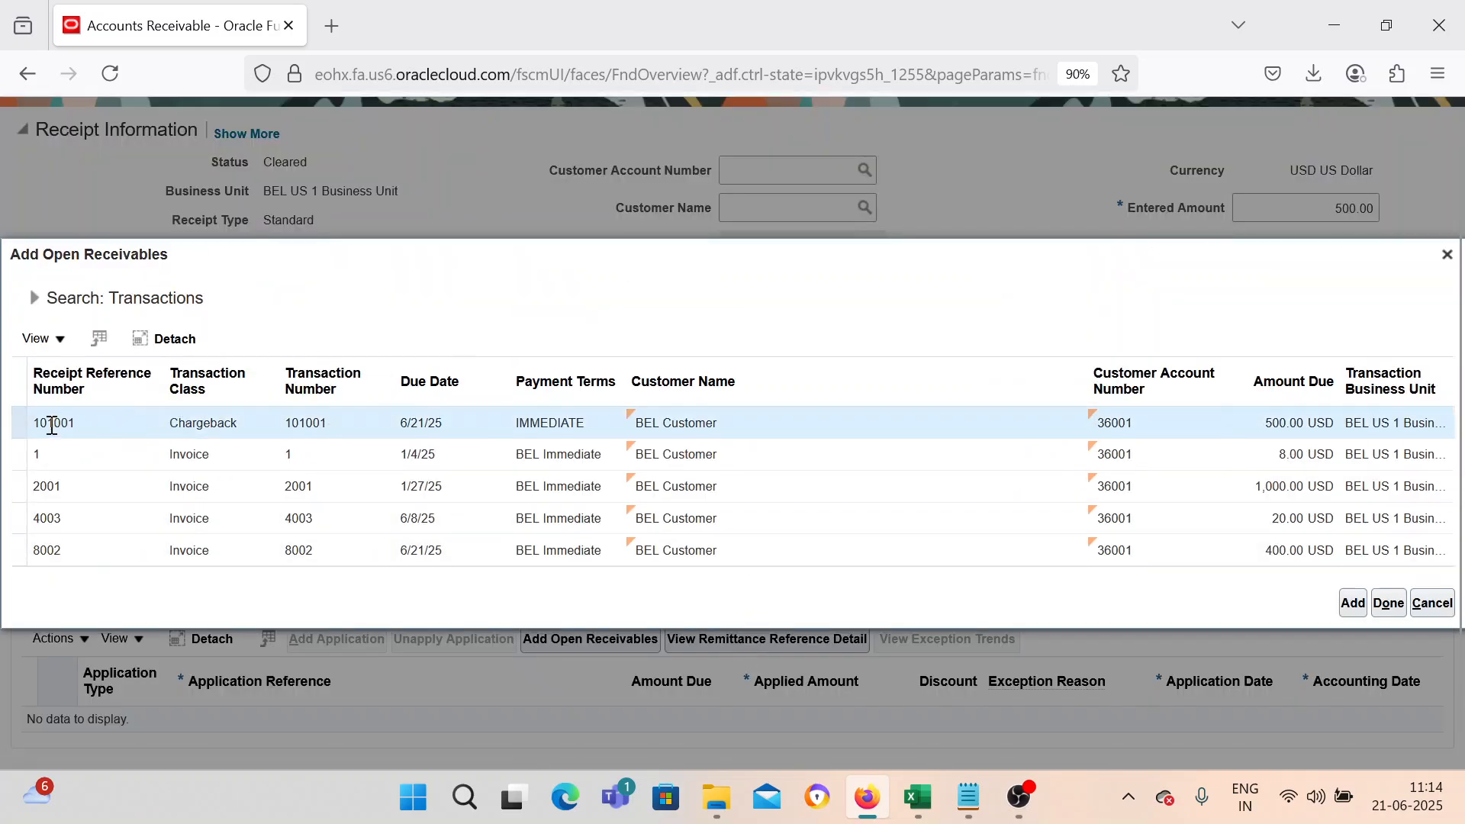
pyautogui.click(969, 797)
pyautogui.click(973, 806)
pyautogui.click(1353, 603)
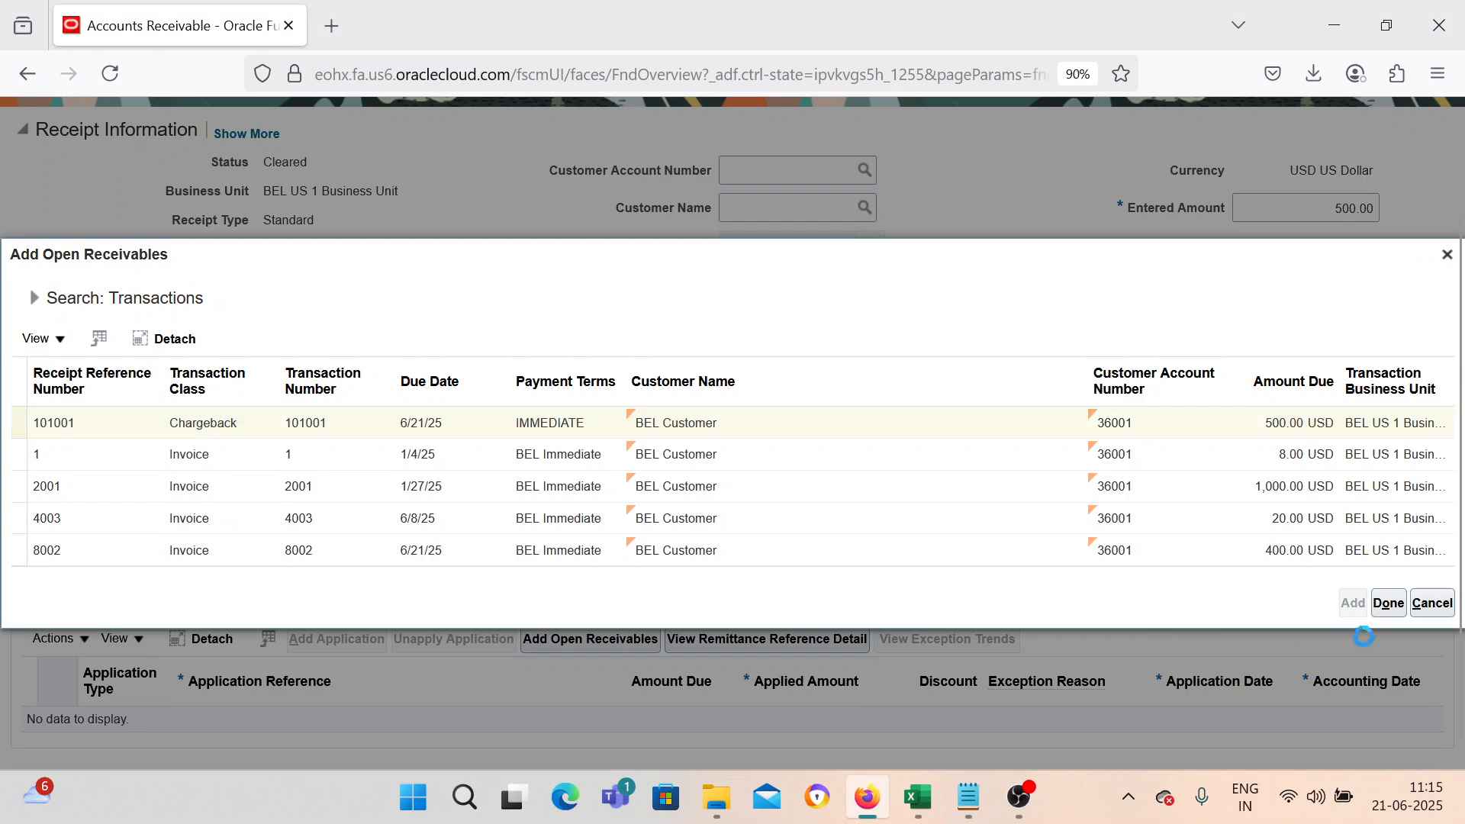
pyautogui.click(1388, 604)
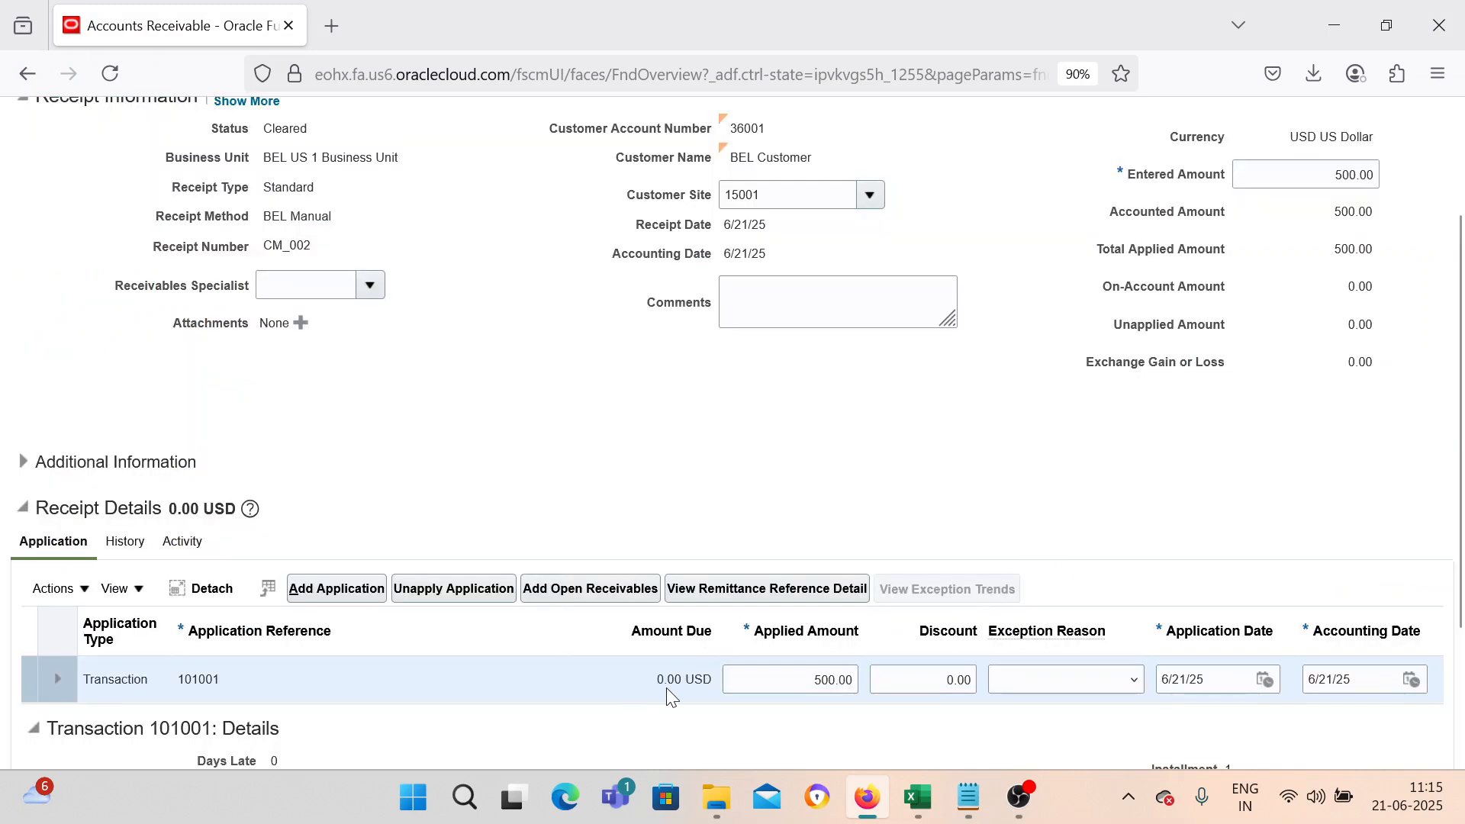
pyautogui.scroll(3, 671, 684)
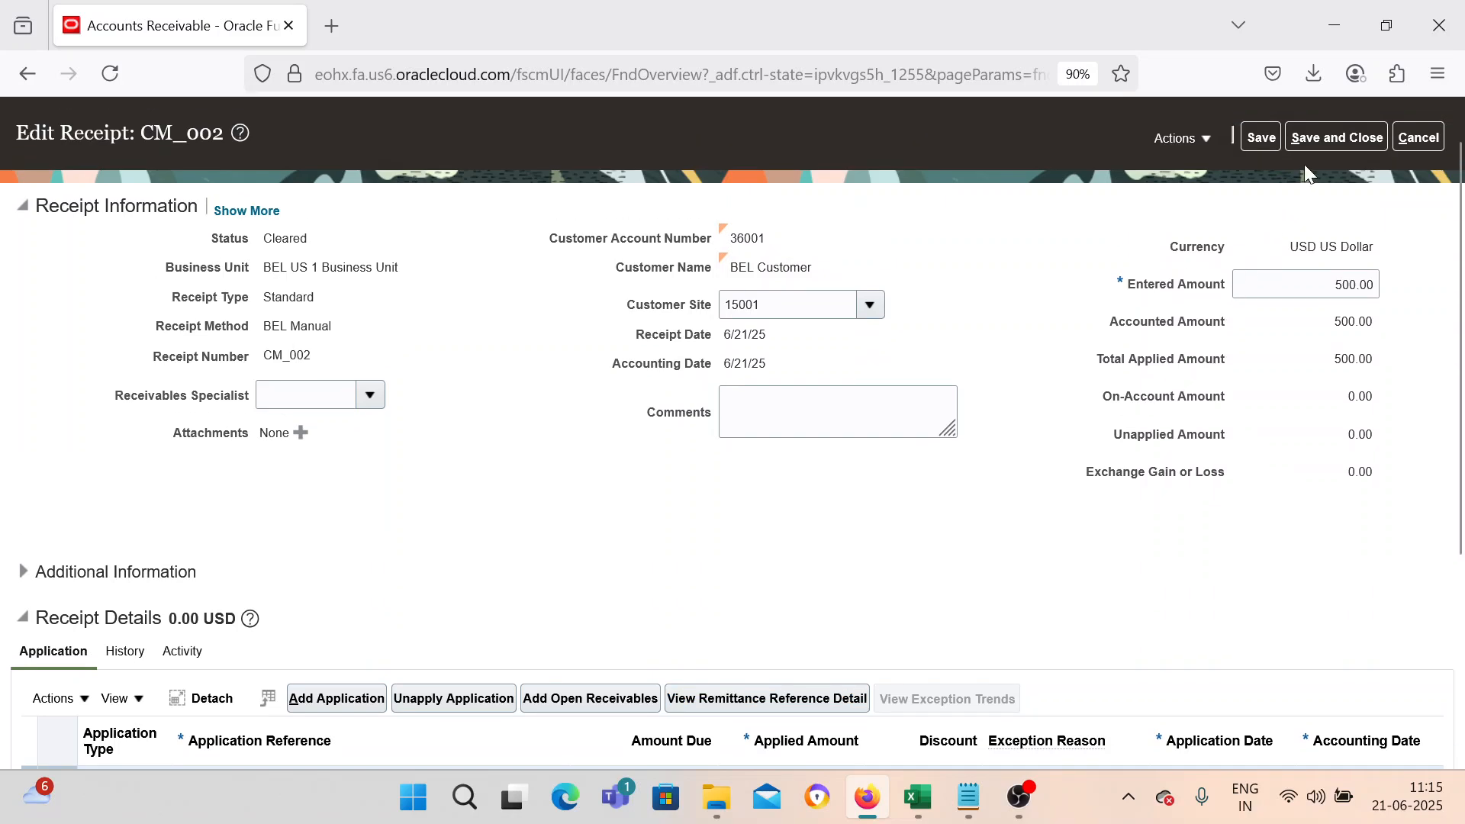
pyautogui.click(1334, 137)
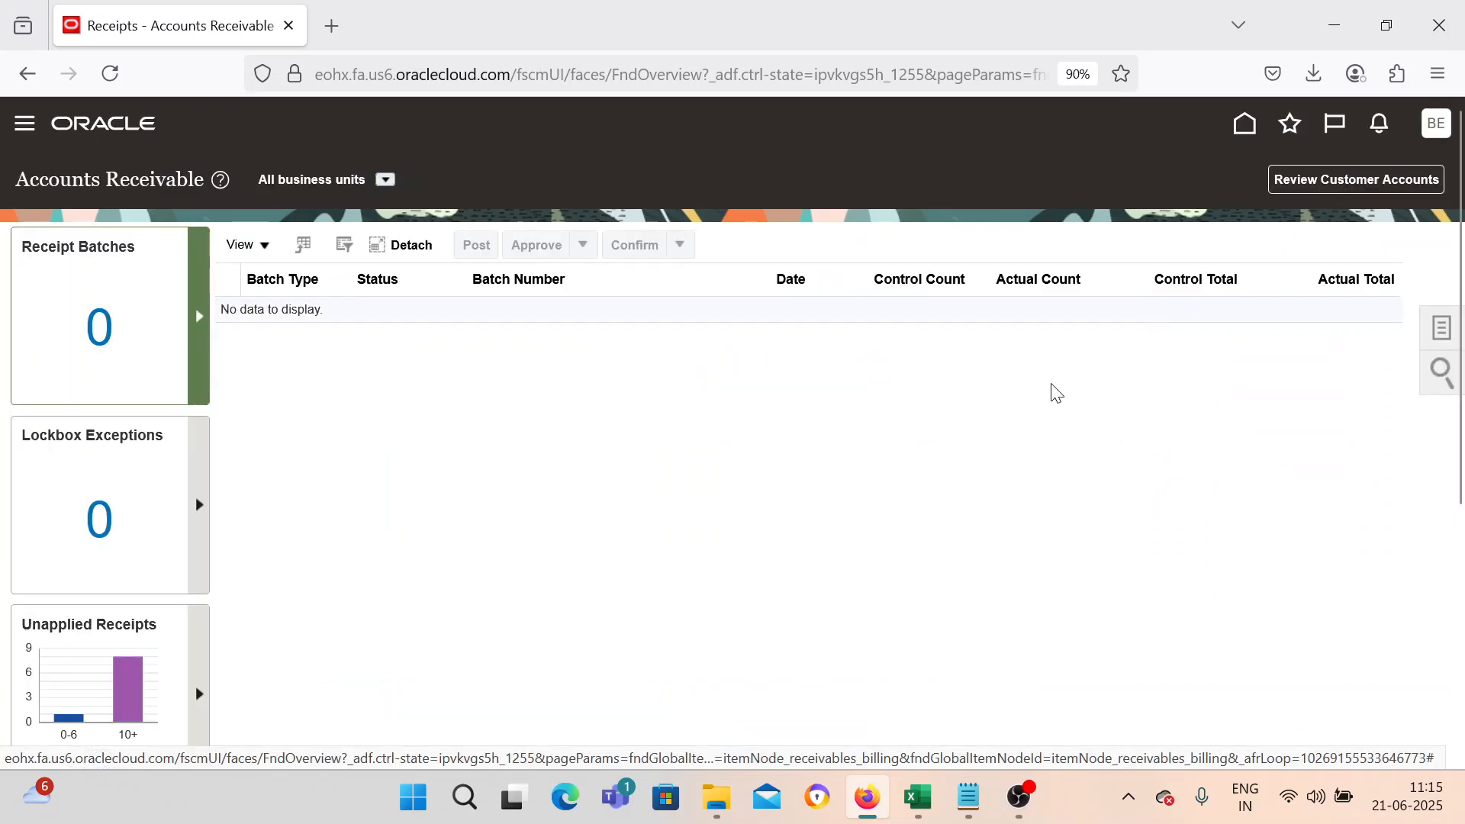
# Switch to Excel and fill Done as the status of Chargeback Transaction Creation.
pyautogui.moveTo(930, 788)
pyautogui.click(933, 646)
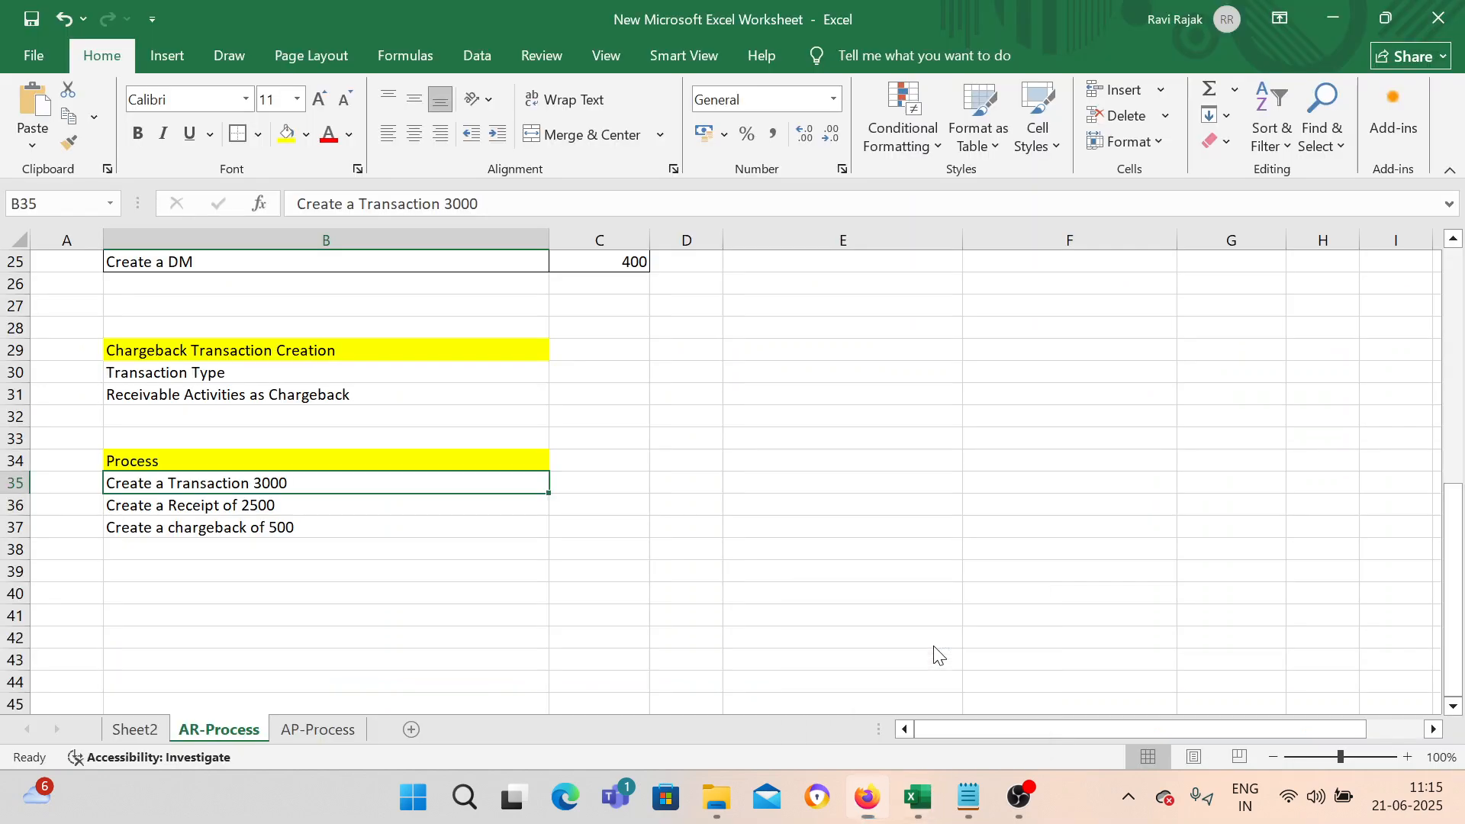
pyautogui.click(305, 557)
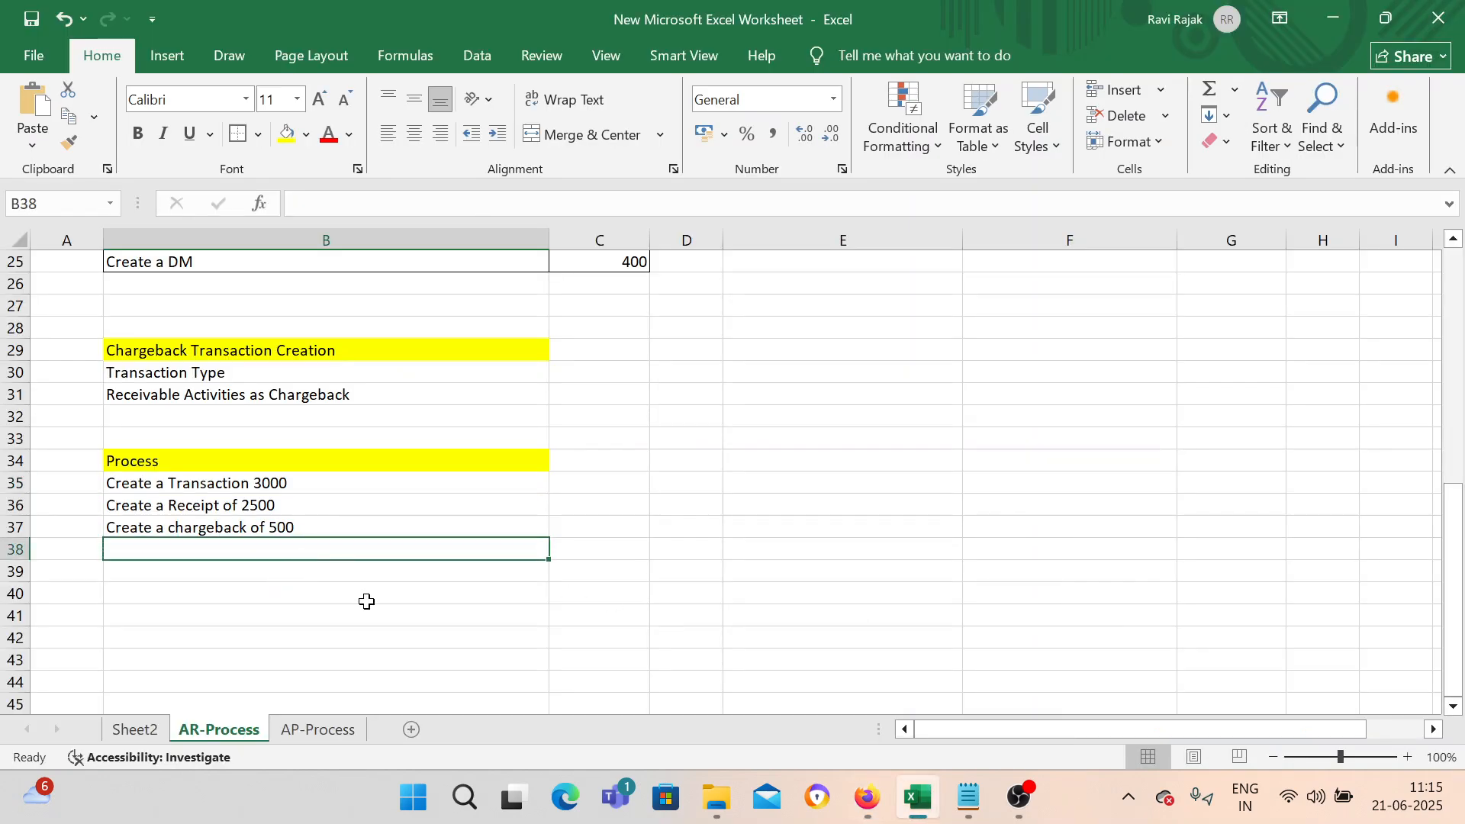
pyautogui.scroll(1, 366, 602)
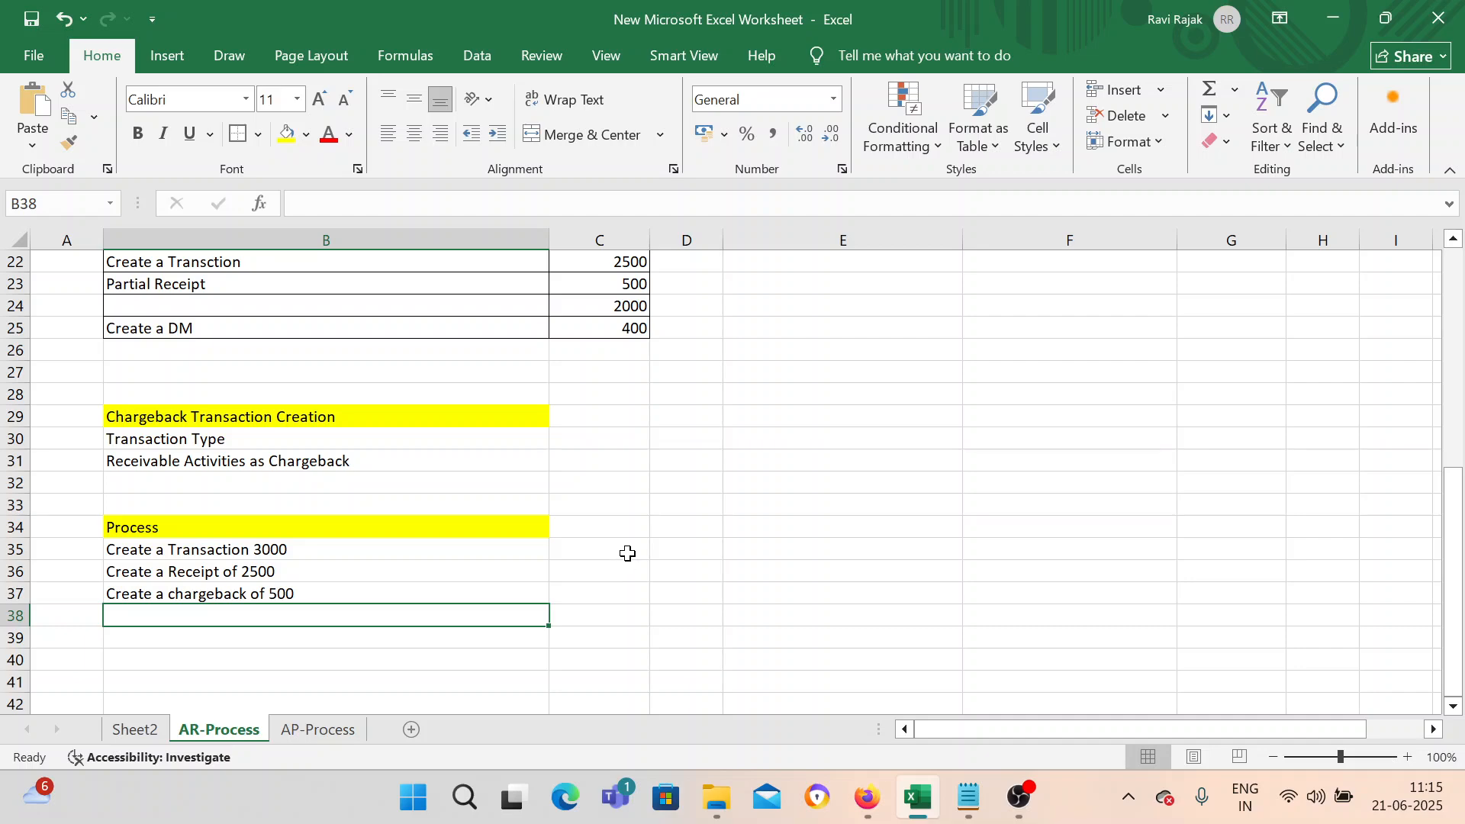
pyautogui.scroll(7, 628, 553)
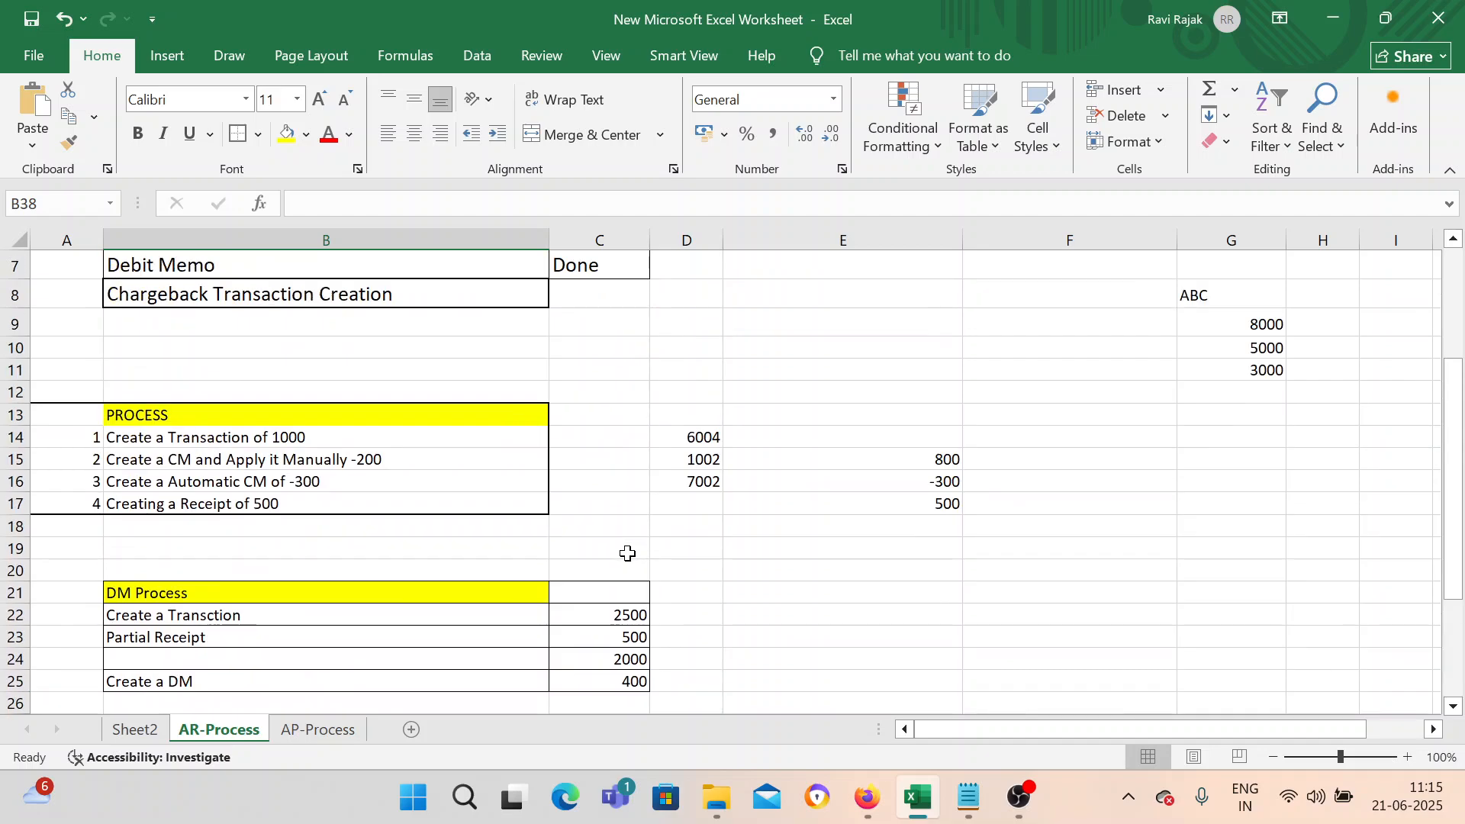
pyautogui.click(588, 492)
pyautogui.moveTo(648, 502); pyautogui.dragTo(612, 560)
pyautogui.click(607, 574)
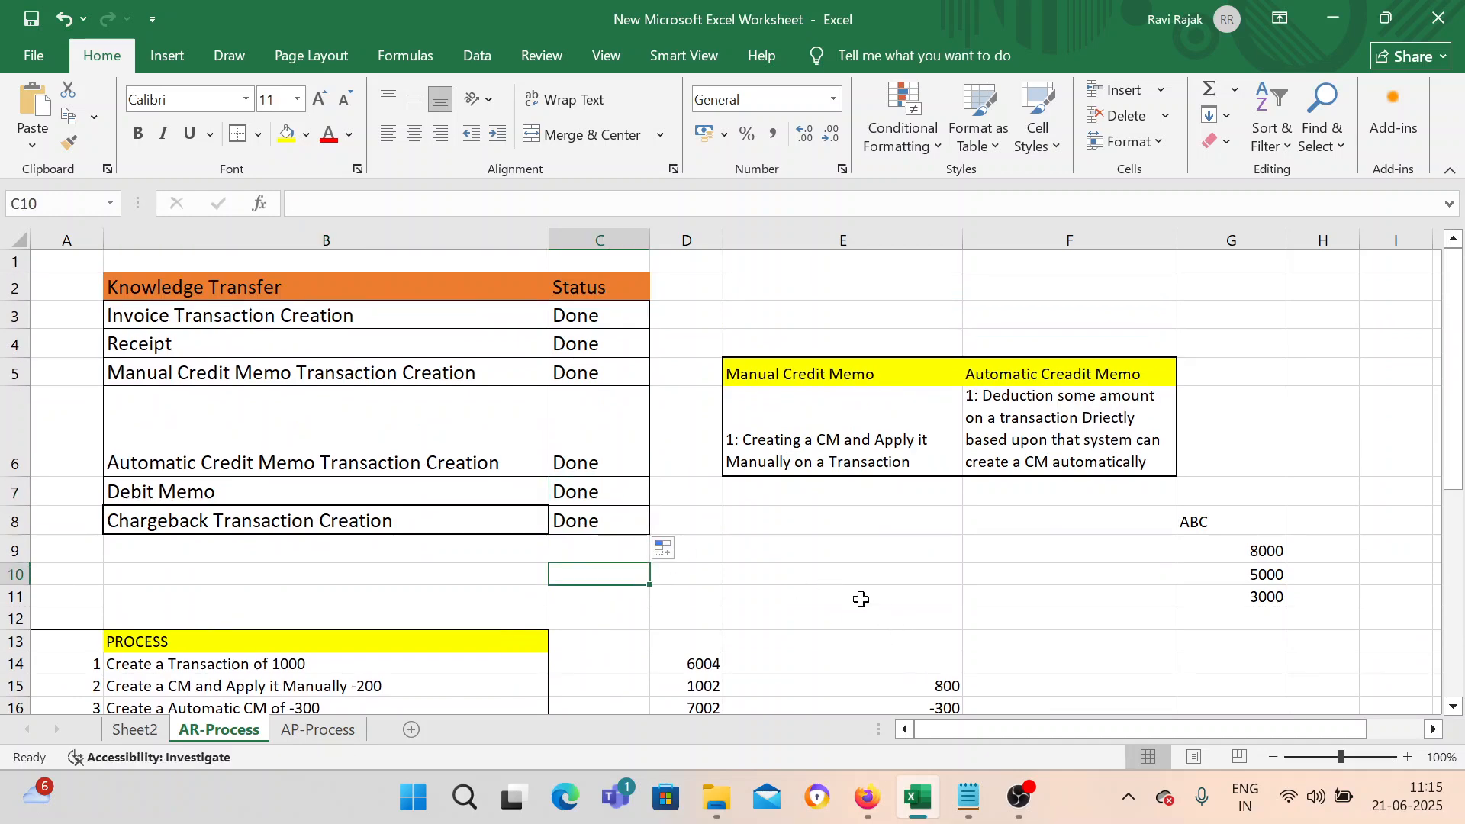
pyautogui.click(1047, 809)
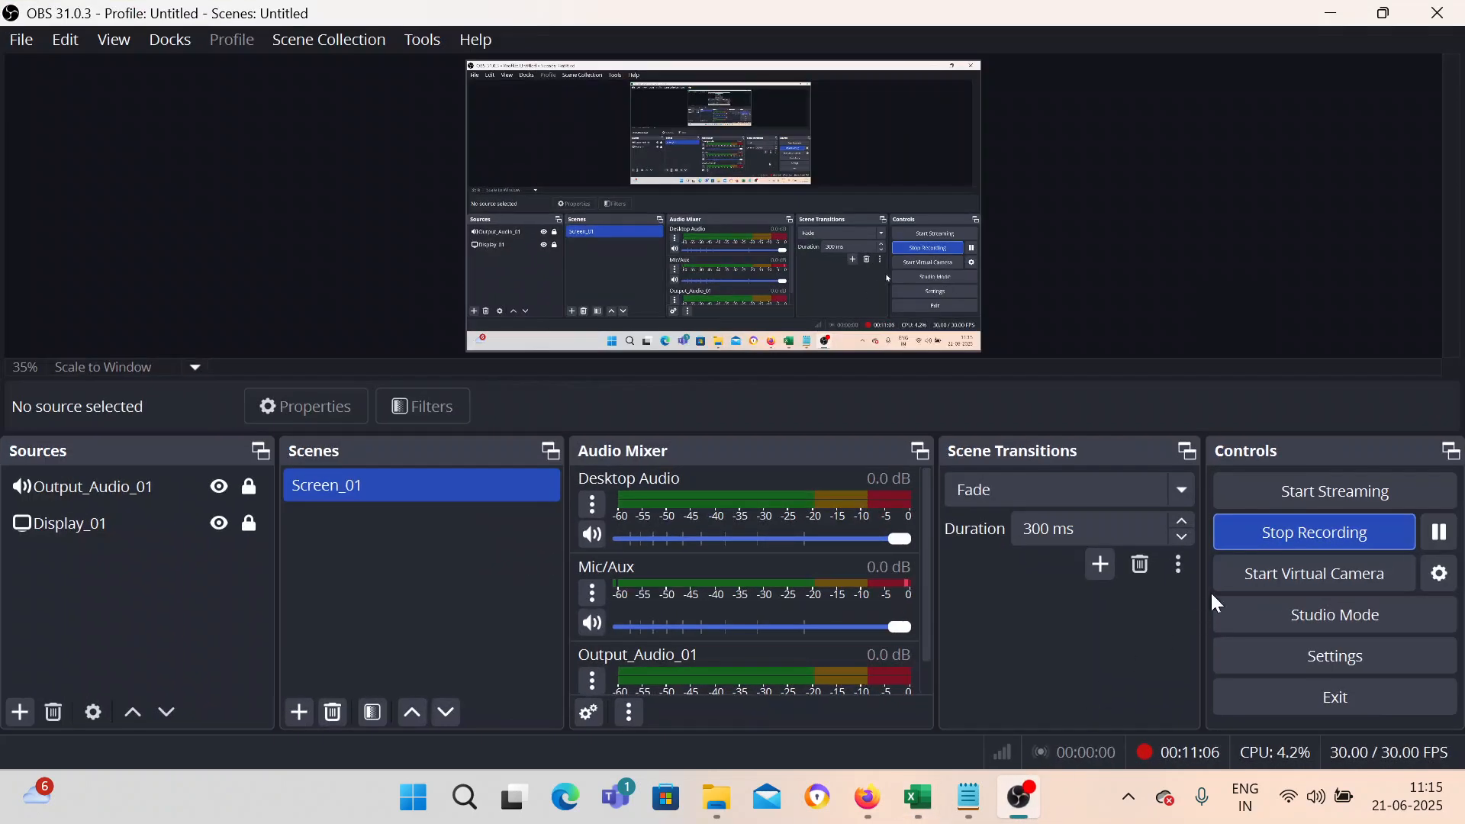